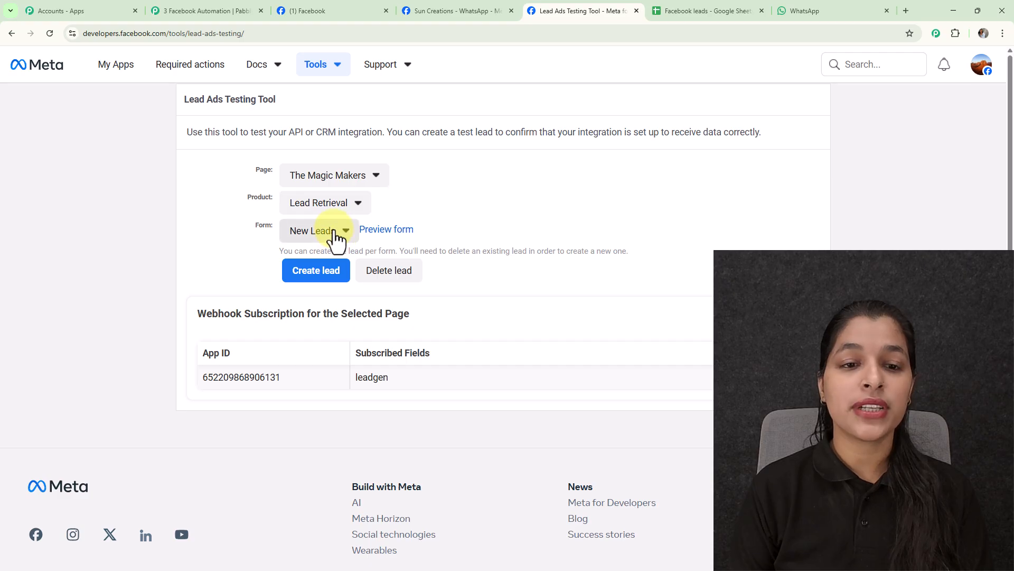
Select the New Leads form for The Magic Makers page and delete its existing test lead.
{"action": "left_click", "coordinate": [334, 232]}
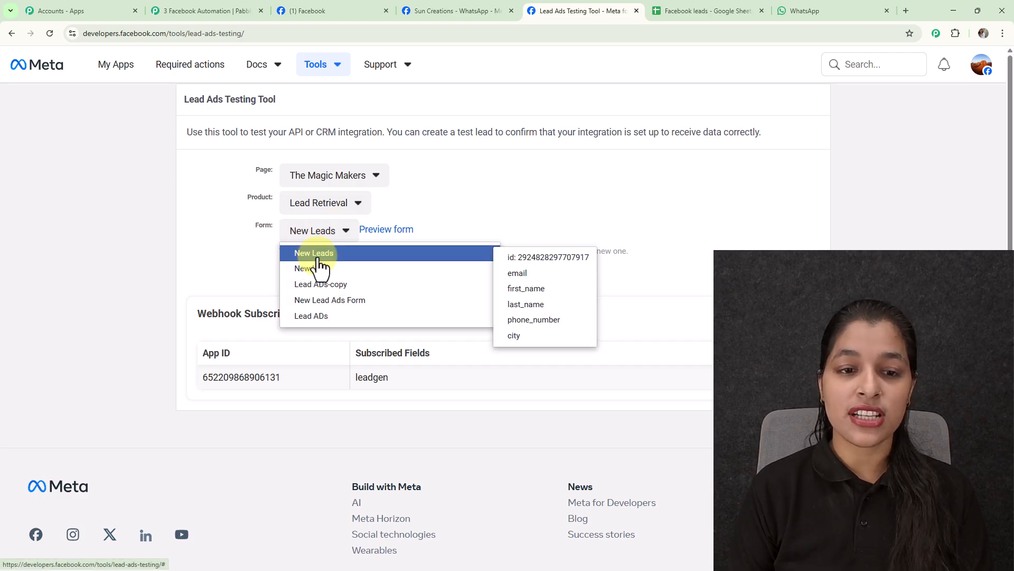
{"action": "left_click", "coordinate": [316, 252]}
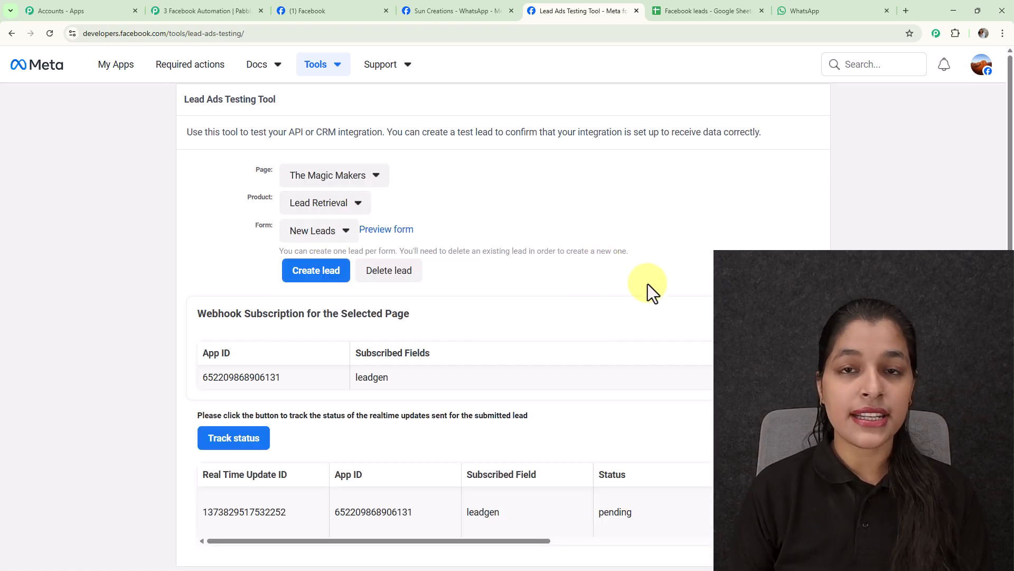
{"action": "left_click", "coordinate": [406, 275]}
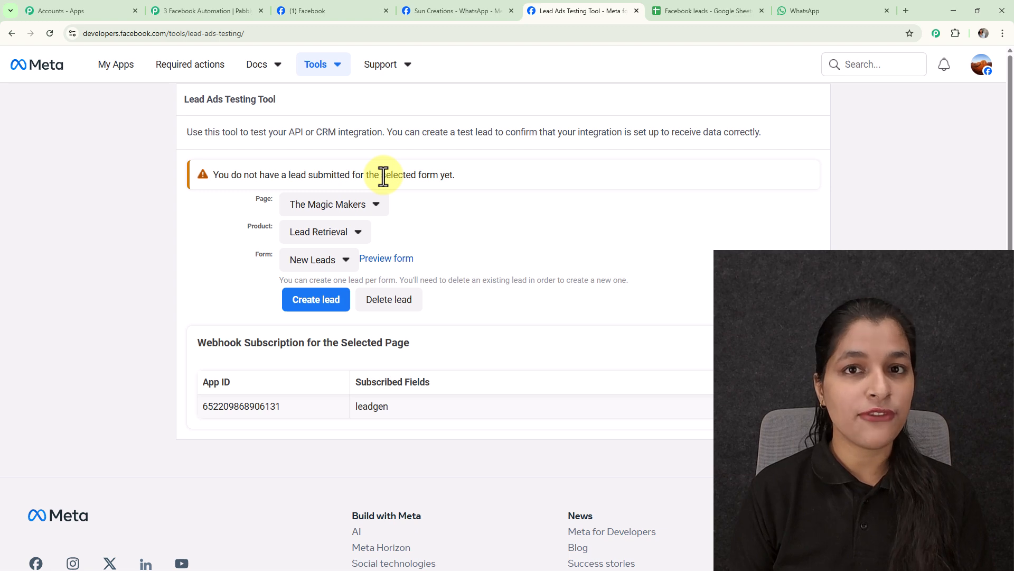
Preview the New Leads form, fill in the contact's email, full name and phone number with city Mumbai, and submit the lead.
{"action": "left_click", "coordinate": [386, 261]}
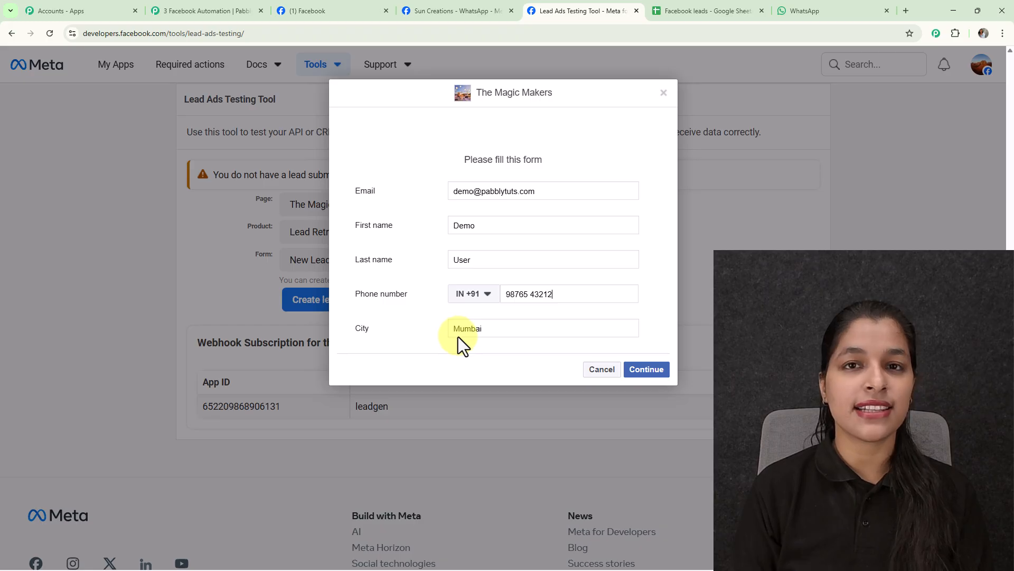
{"action": "left_click", "coordinate": [641, 369]}
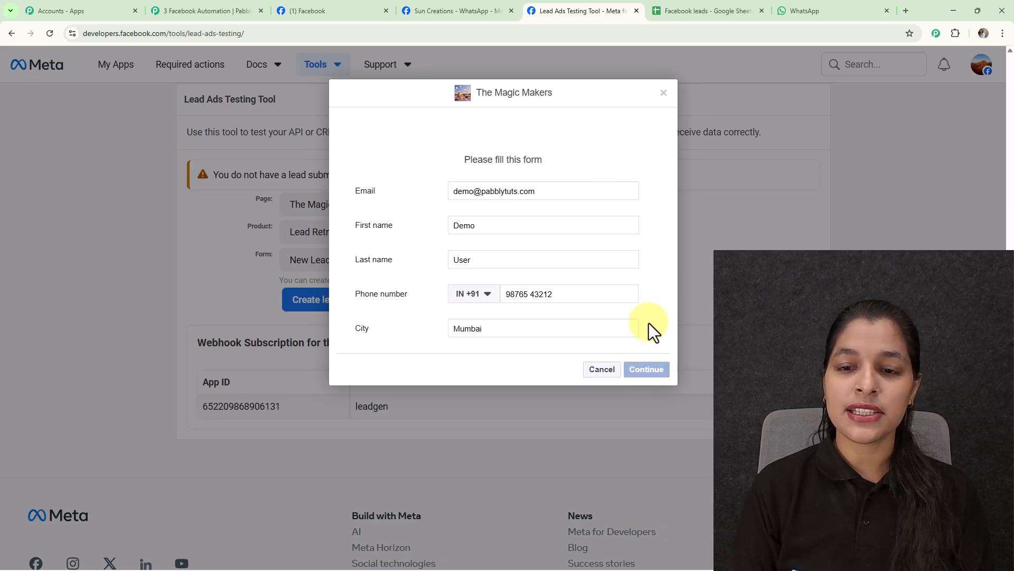
{"action": "left_click", "coordinate": [647, 260]}
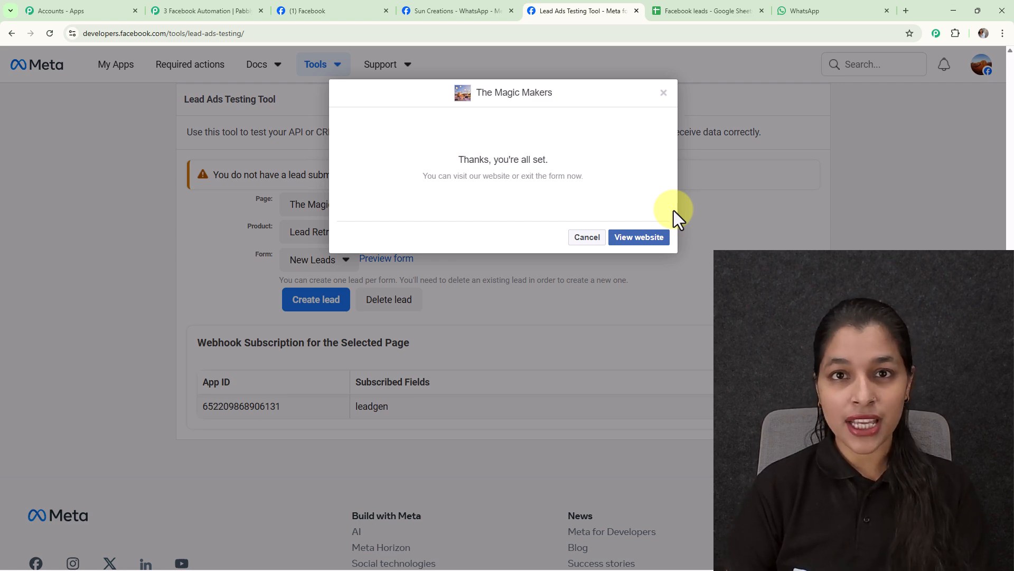
Check the submitted lead's details in the WhatsApp Test Number chat and in the Facebook leads Google Sheet.
{"action": "left_click", "coordinate": [818, 8]}
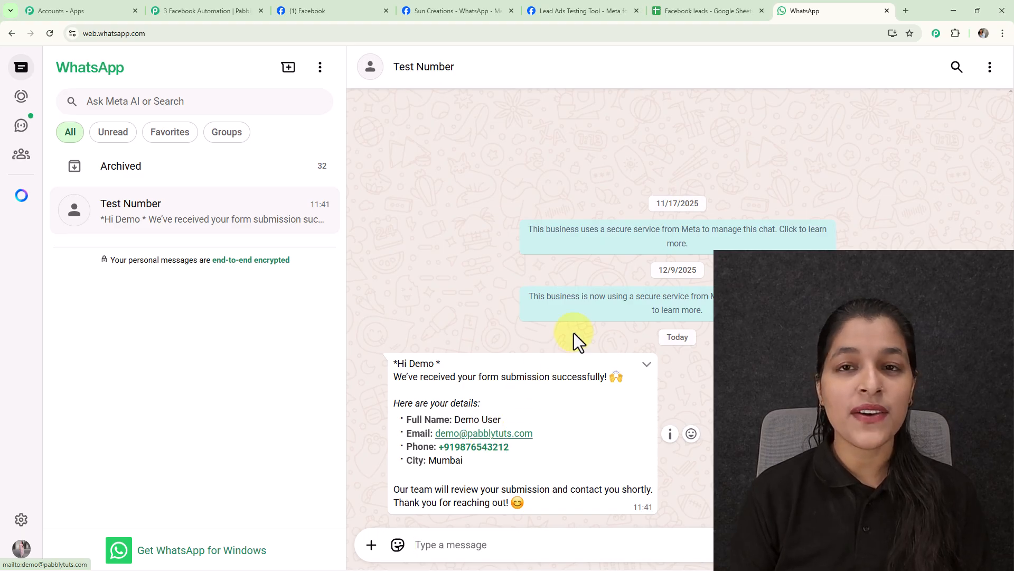
{"action": "left_click", "coordinate": [706, 11]}
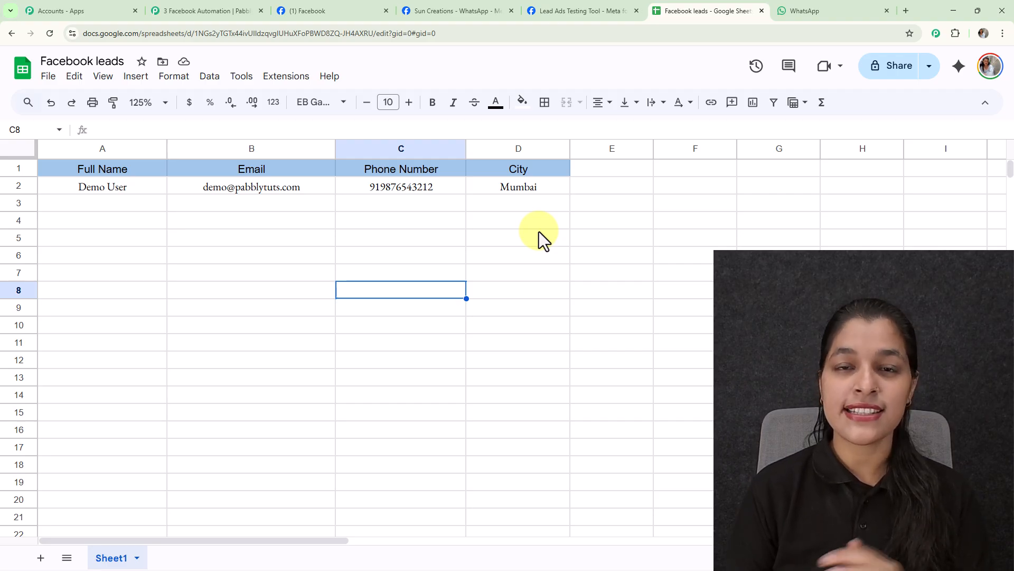
Open the Pabbly Connect website at pabbly.com/connect in a new browser tab.
{"action": "left_click", "coordinate": [905, 11]}
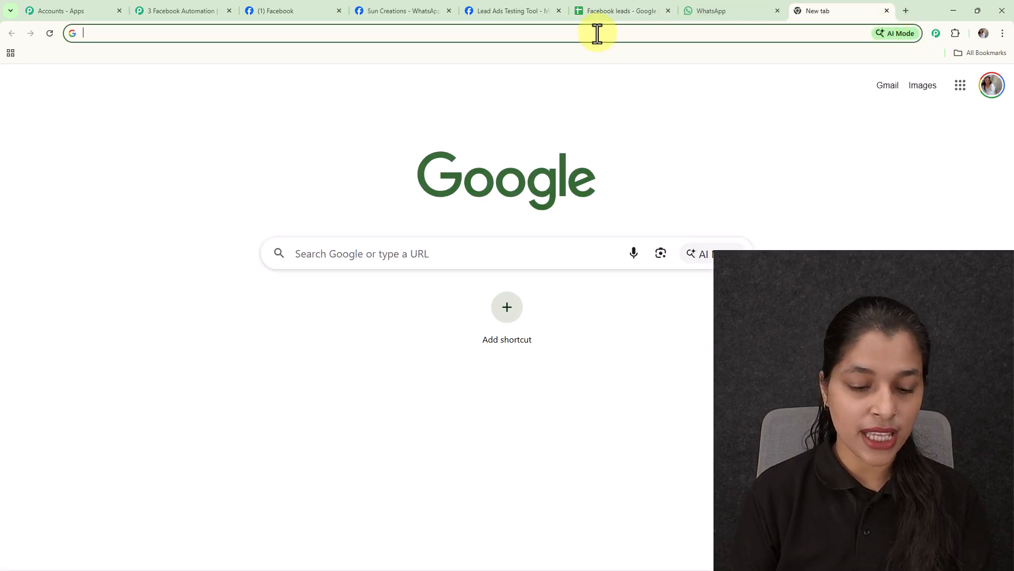
{"action": "type", "text": "pabbly.com/con"}
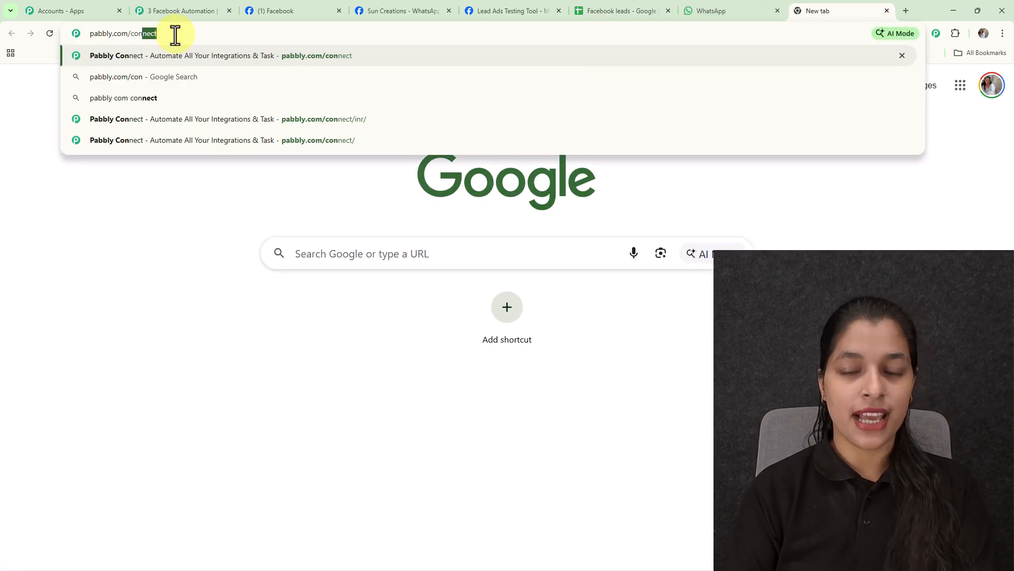
{"action": "key", "text": "Return"}
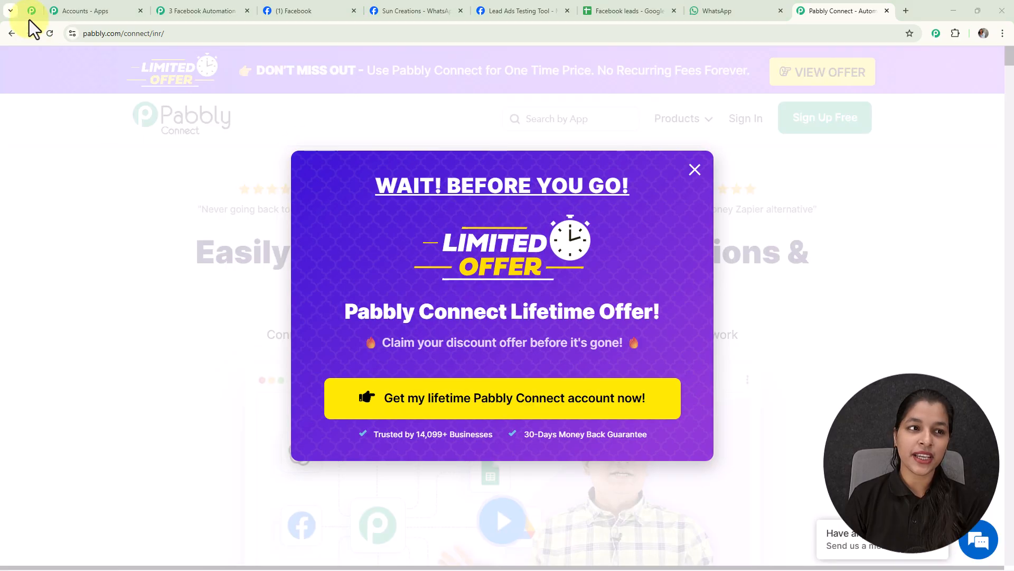
Look through the Pabbly Community page, covering its benefits, reasons to join and members' success story videos.
{"action": "left_click", "coordinate": [30, 13]}
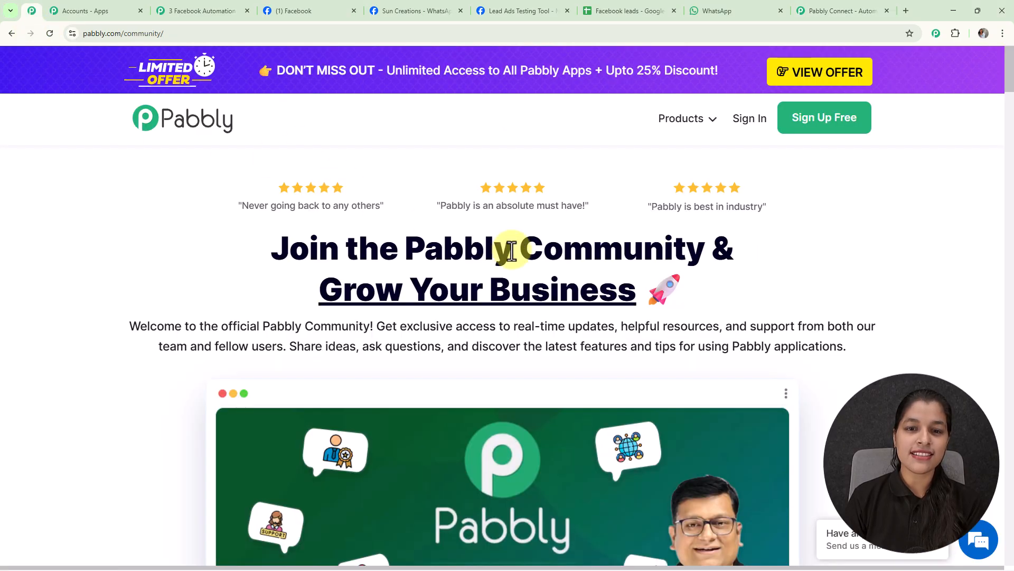
{"action": "scroll", "coordinate": [521, 254], "scroll_direction": "down", "scroll_amount": 7}
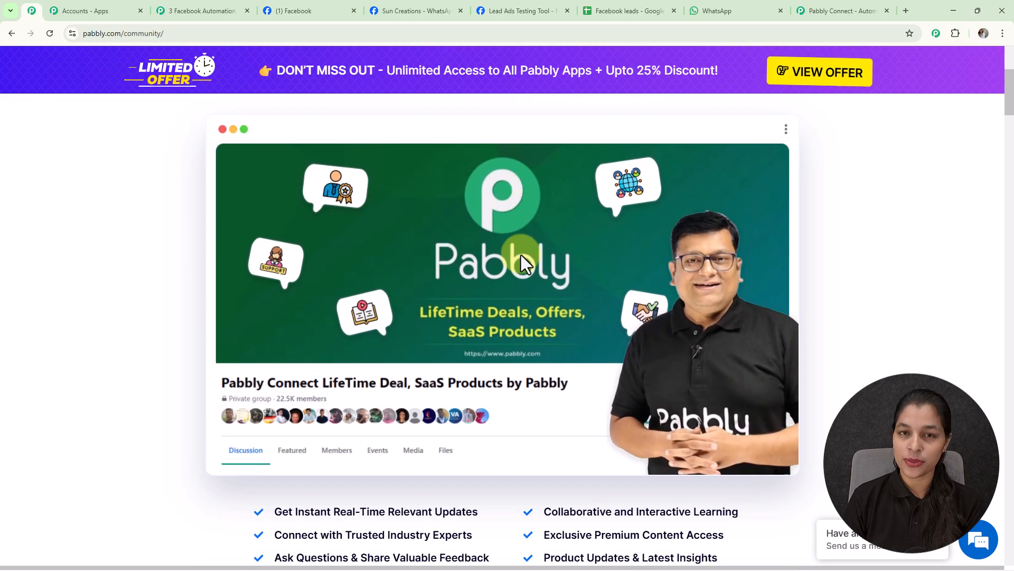
{"action": "scroll", "coordinate": [521, 255], "scroll_direction": "down", "scroll_amount": 6}
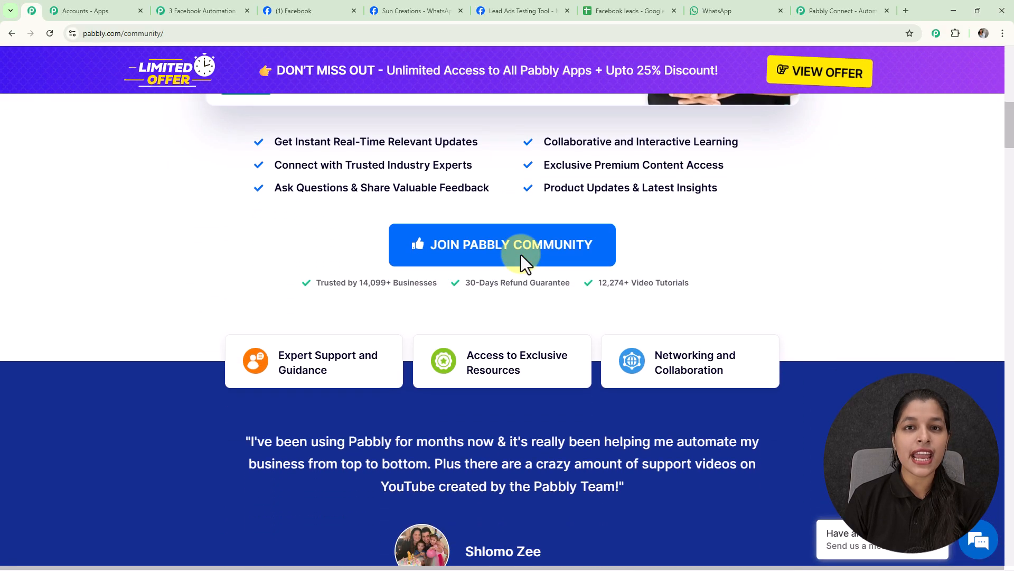
{"action": "scroll", "coordinate": [521, 258], "scroll_direction": "down", "scroll_amount": 6}
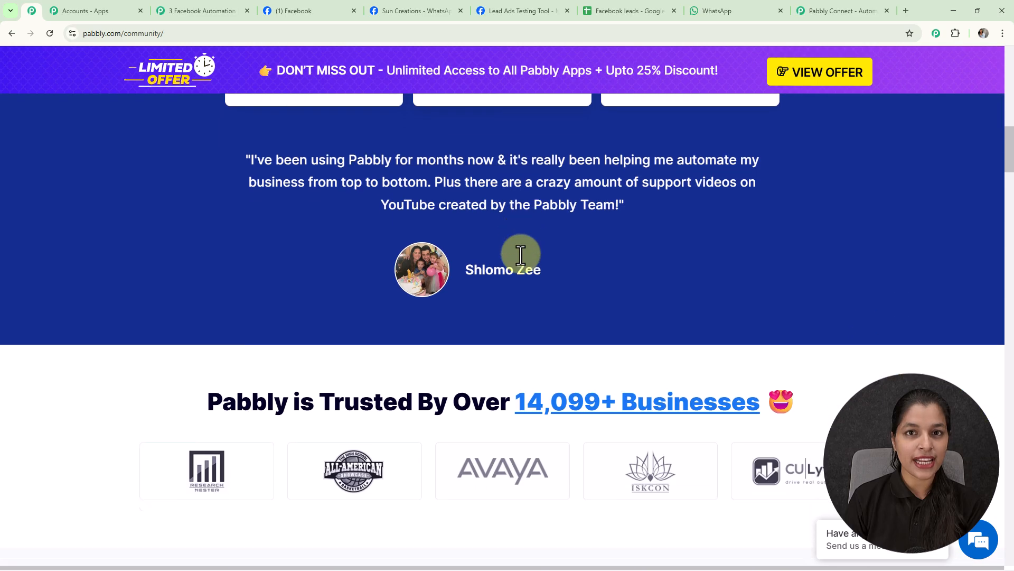
{"action": "scroll", "coordinate": [521, 255], "scroll_direction": "down", "scroll_amount": 5}
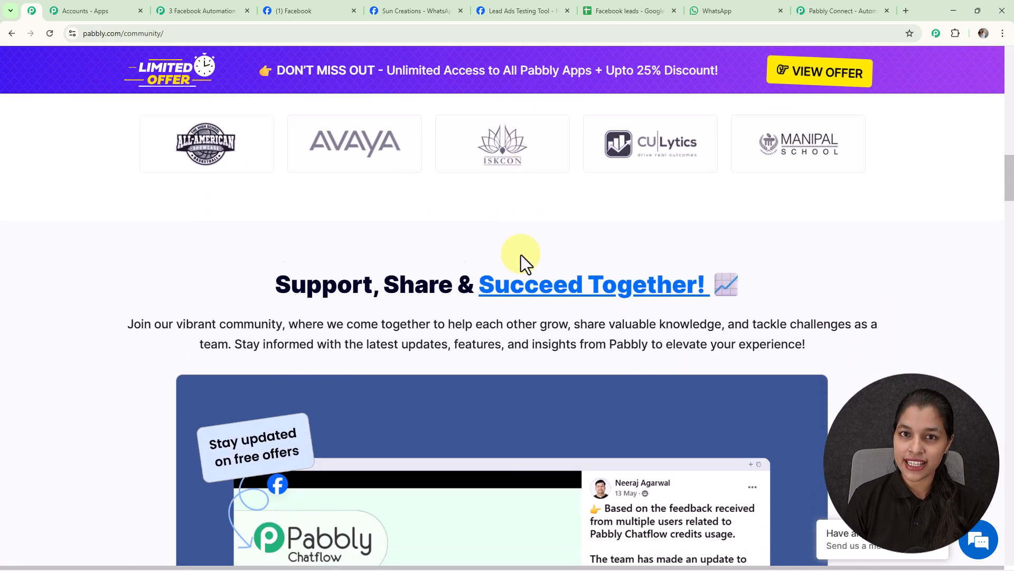
{"action": "scroll", "coordinate": [521, 255], "scroll_direction": "down", "scroll_amount": 6}
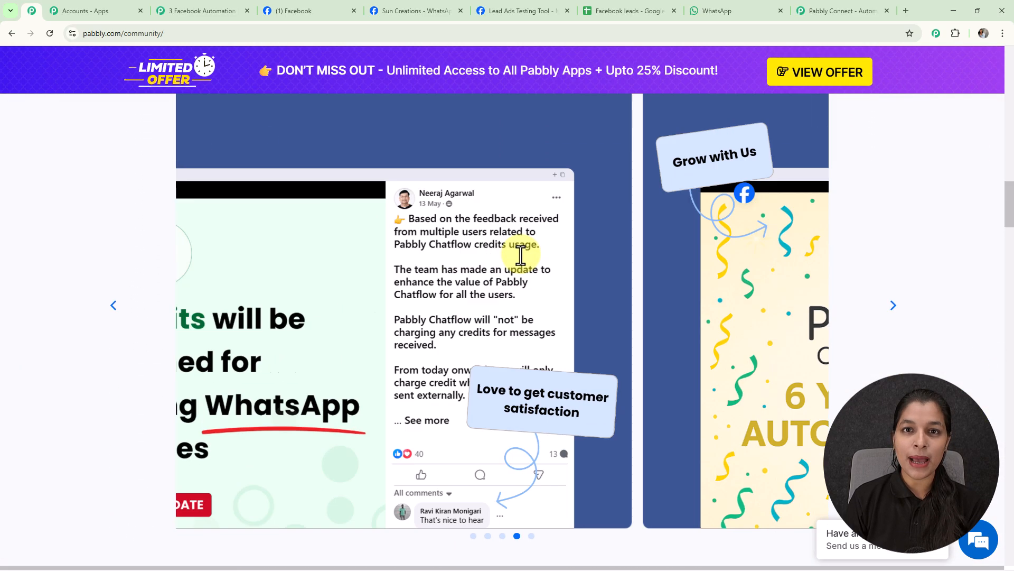
{"action": "scroll", "coordinate": [521, 255], "scroll_direction": "down", "scroll_amount": 1}
{"action": "scroll", "coordinate": [521, 255], "scroll_direction": "down", "scroll_amount": 6}
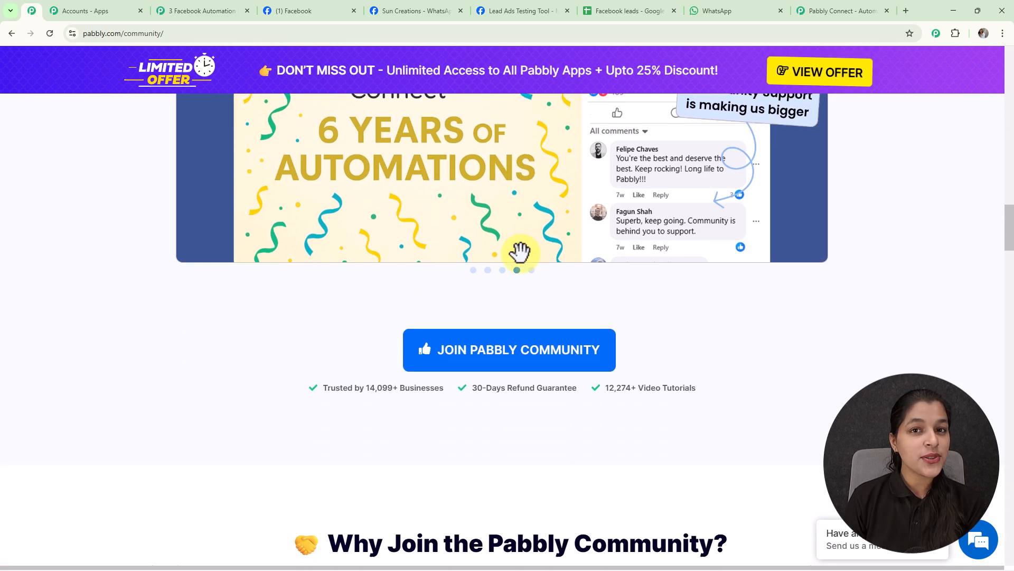
{"action": "scroll", "coordinate": [521, 255], "scroll_direction": "down", "scroll_amount": 3}
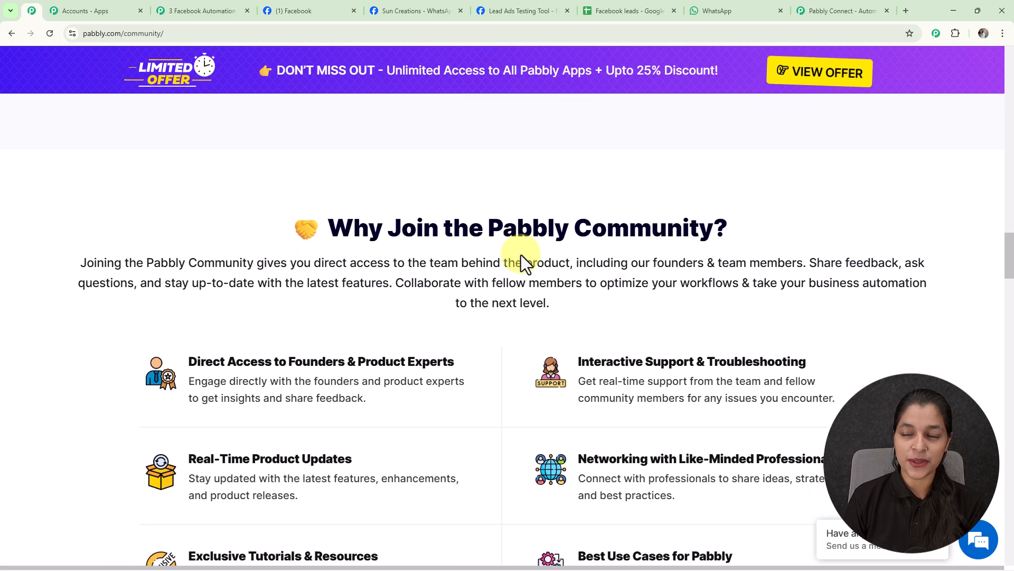
{"action": "scroll", "coordinate": [521, 255], "scroll_direction": "down", "scroll_amount": 7}
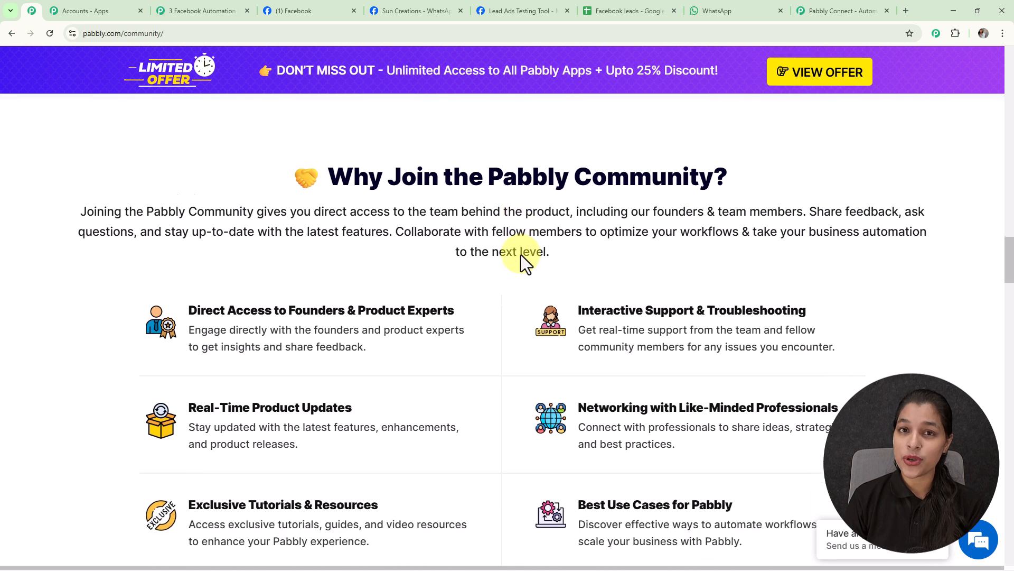
{"action": "scroll", "coordinate": [520, 254], "scroll_direction": "down", "scroll_amount": 8}
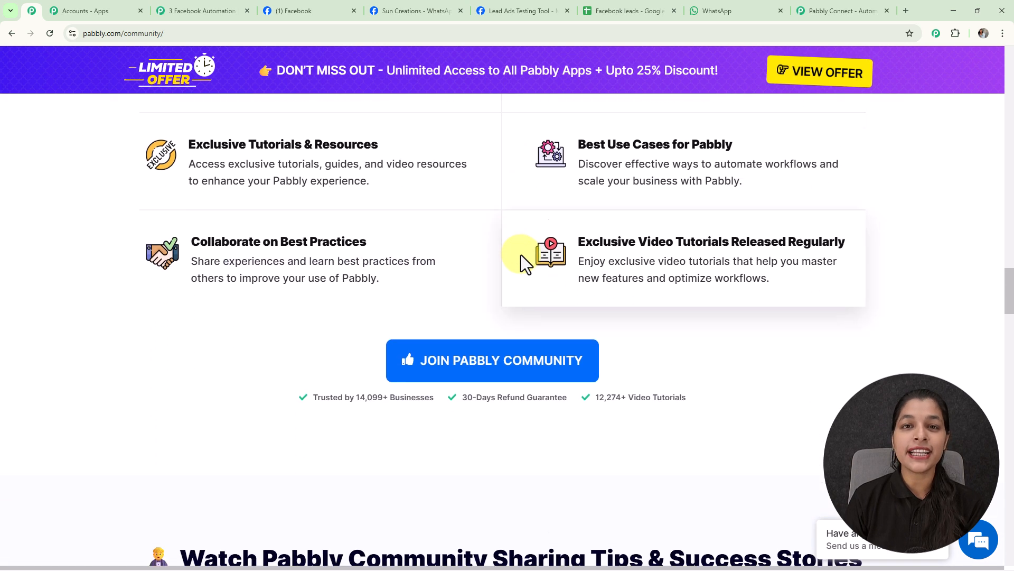
{"action": "scroll", "coordinate": [521, 255], "scroll_direction": "down", "scroll_amount": 1}
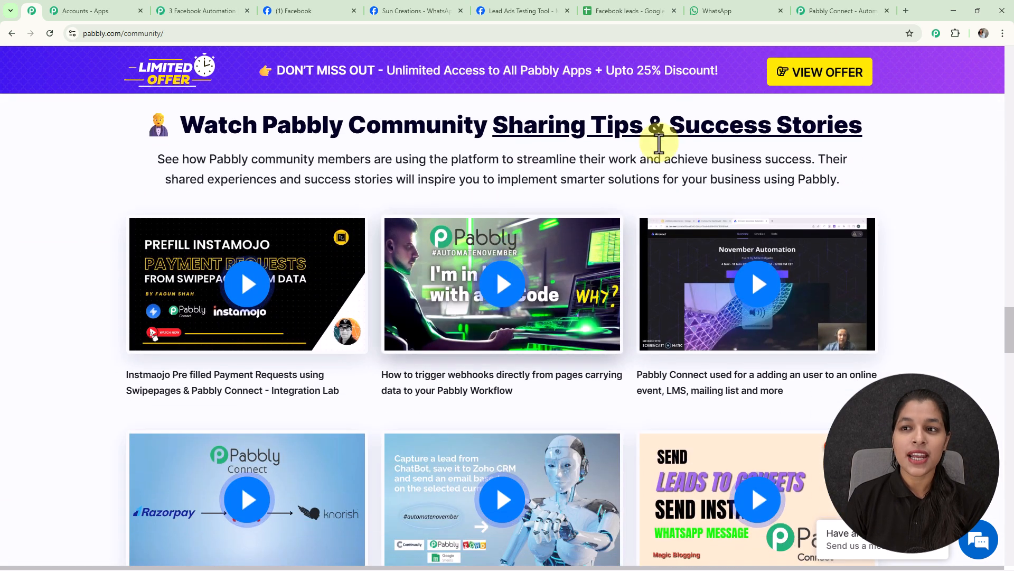
Return to the Pabbly Connect website, sign in to the existing account and access the Pabbly Connect app.
{"action": "left_click", "coordinate": [854, 11]}
{"action": "left_click", "coordinate": [702, 168]}
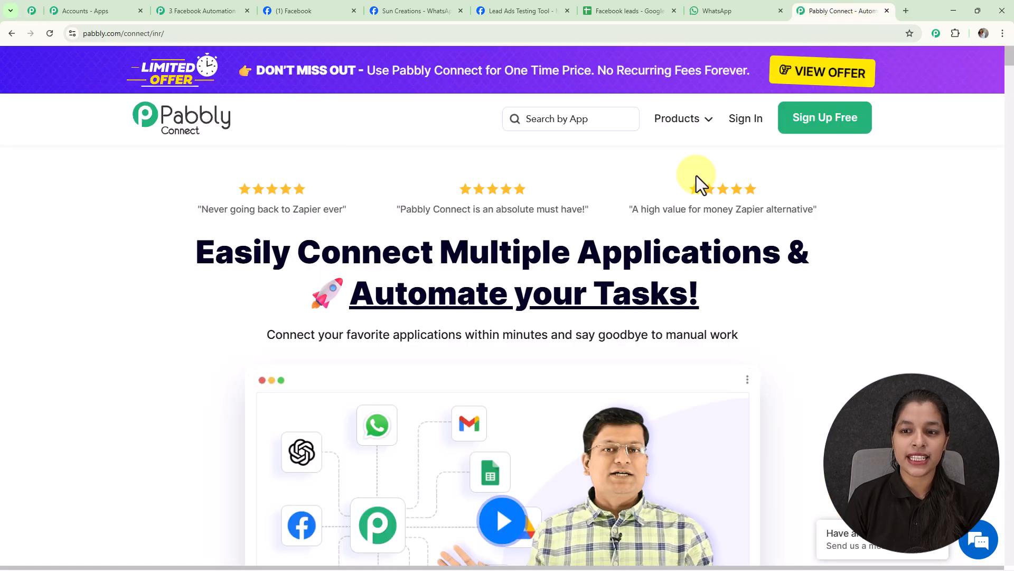
{"action": "left_click", "coordinate": [747, 120]}
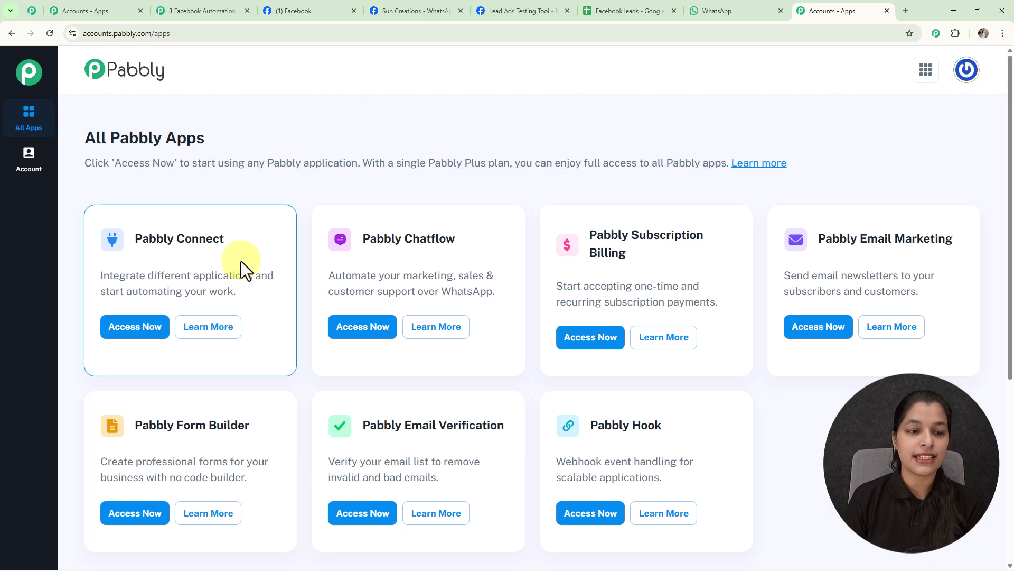
{"action": "left_click", "coordinate": [140, 330]}
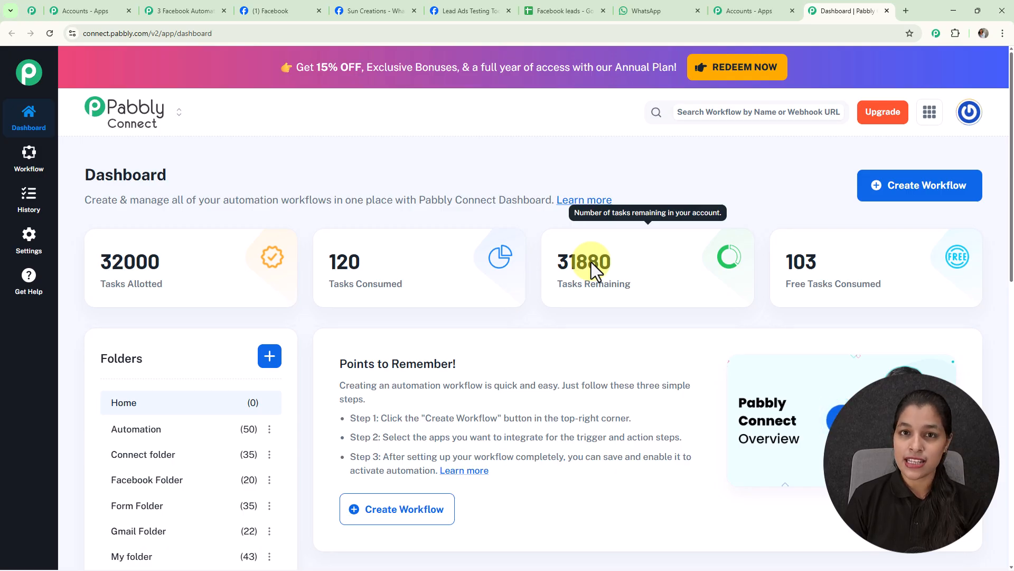
Create a workflow named "3 Facebook Automations" in the Automation folder using the New (Beta) workflow builder.
{"action": "left_click", "coordinate": [901, 201]}
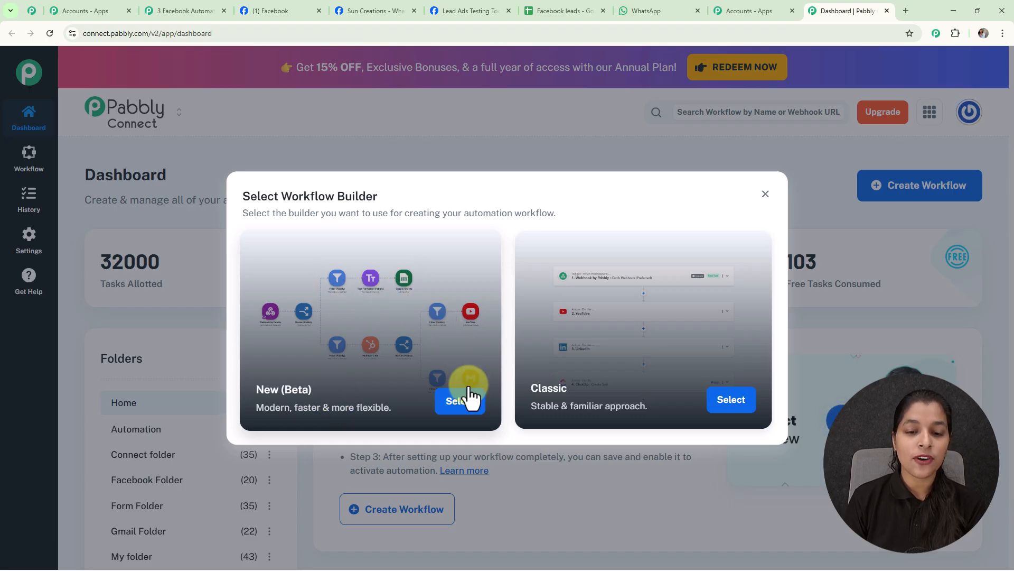
{"action": "left_click", "coordinate": [467, 410]}
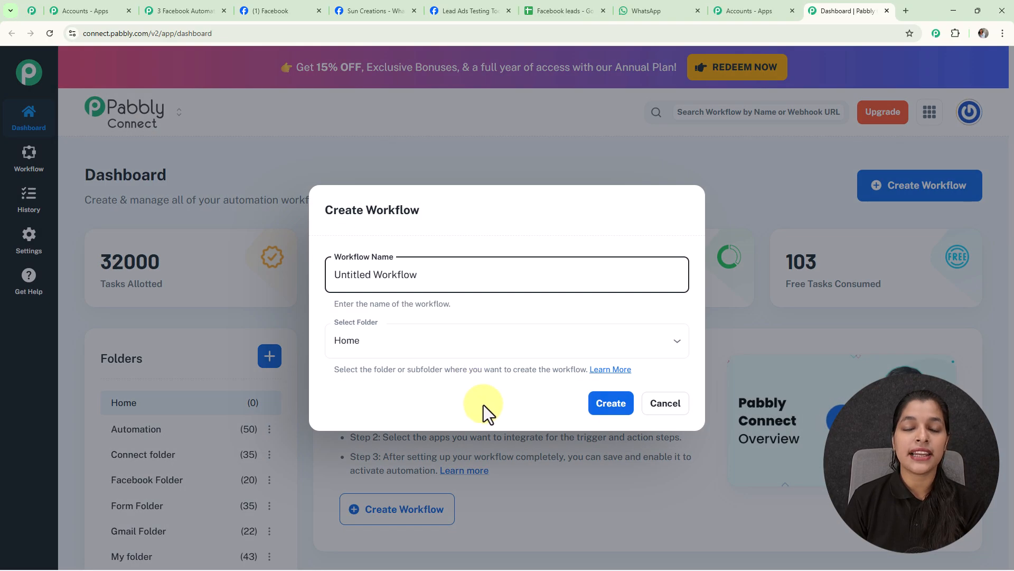
{"action": "left_click_drag", "start_coordinate": [439, 276], "coordinate": [306, 279]}
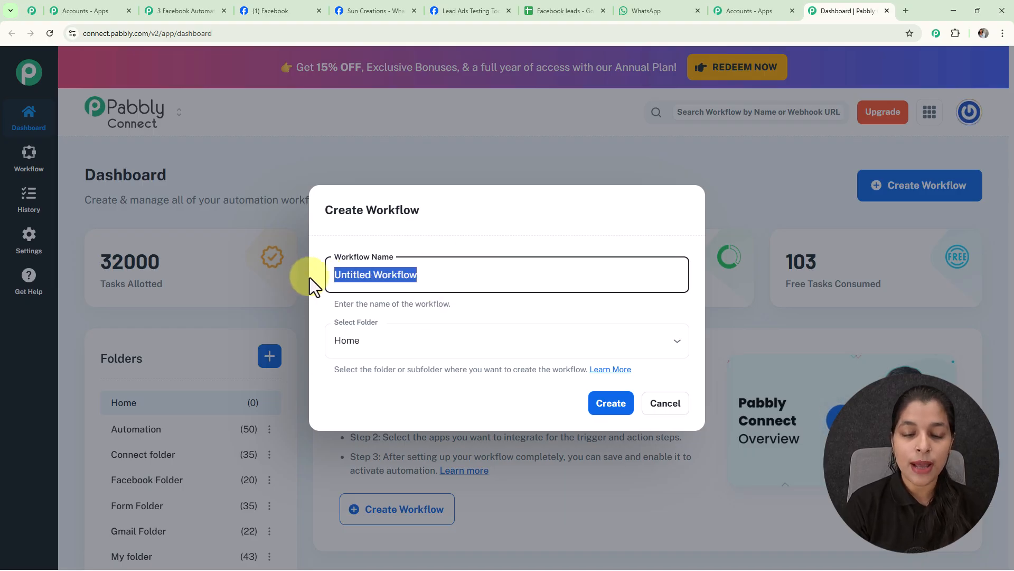
{"action": "key", "text": "BackSpace"}
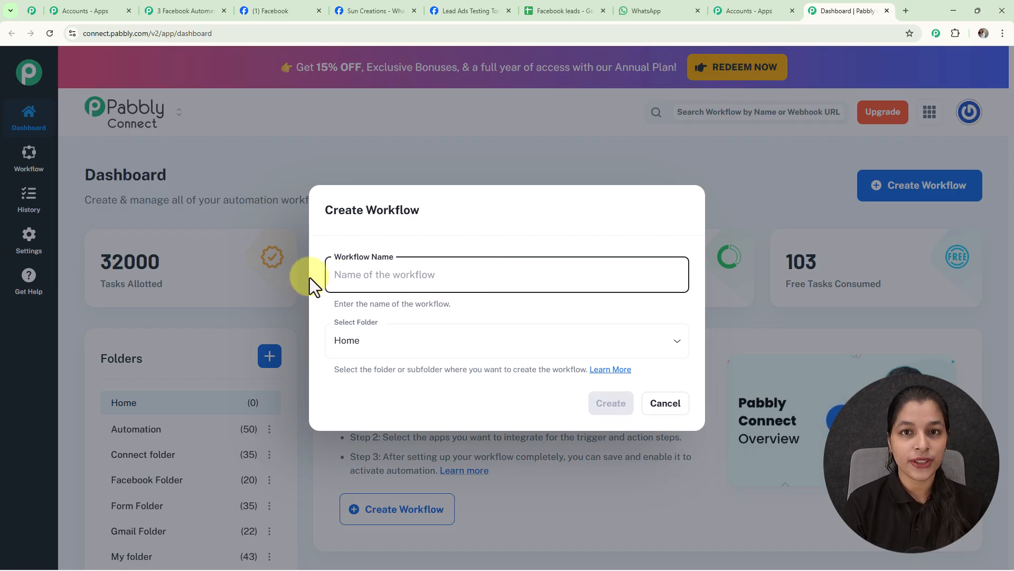
{"action": "type", "text": "3 Facebook Automations"}
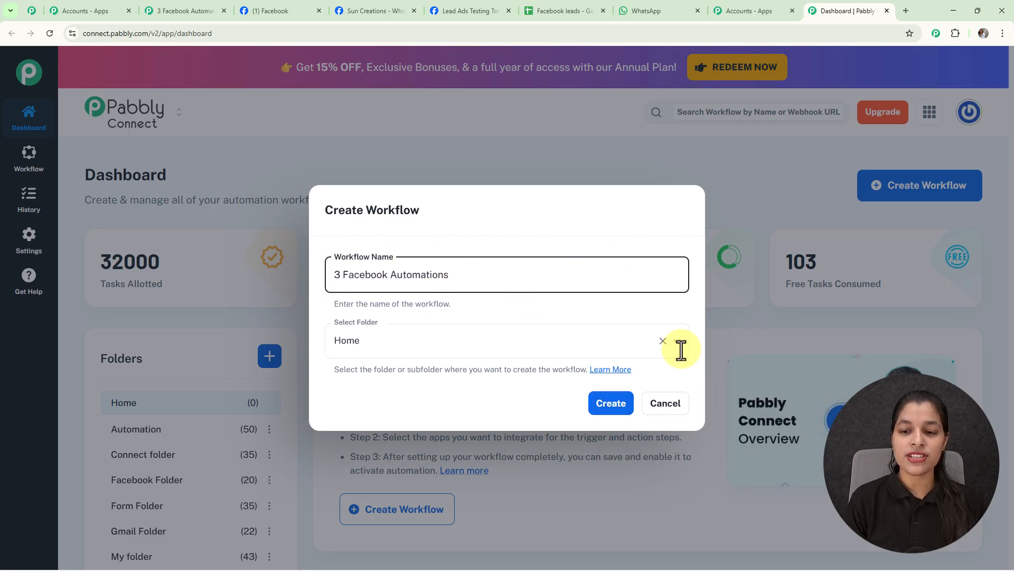
{"action": "left_click", "coordinate": [674, 342]}
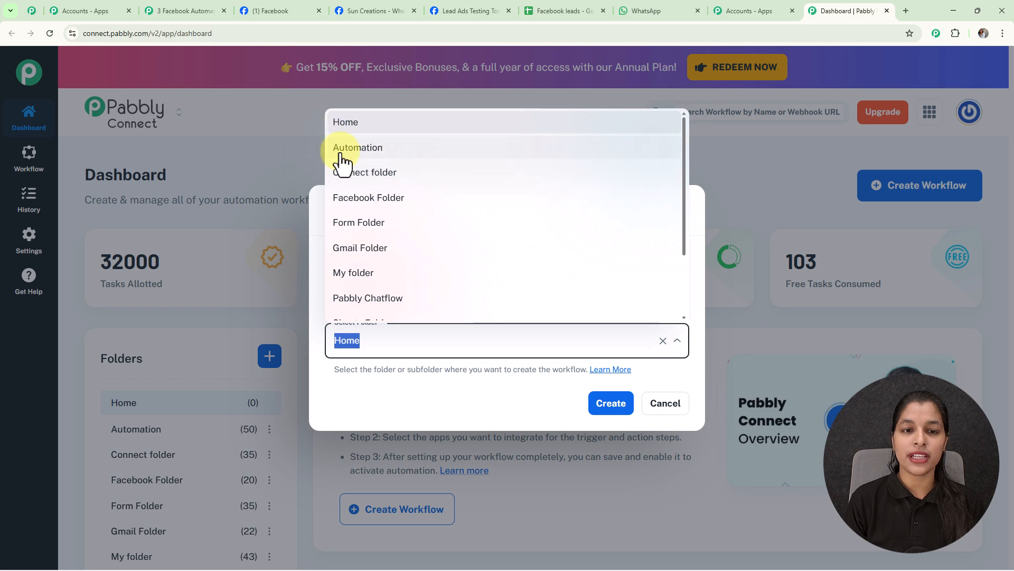
{"action": "left_click", "coordinate": [341, 151]}
{"action": "left_click", "coordinate": [613, 406]}
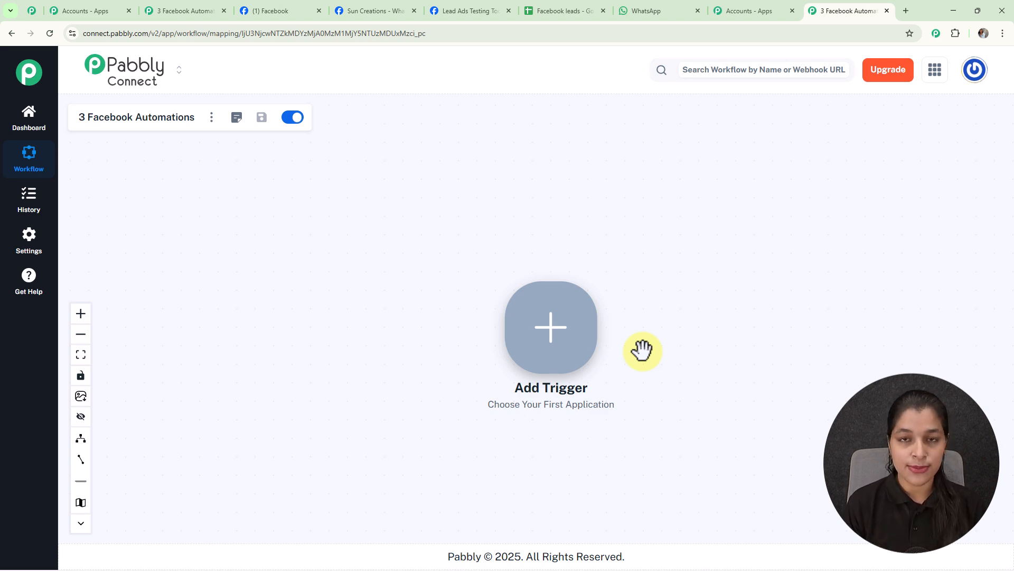
Set the workflow trigger to Facebook Lead Ads with the New Lead Instant event.
{"action": "left_click", "coordinate": [553, 328]}
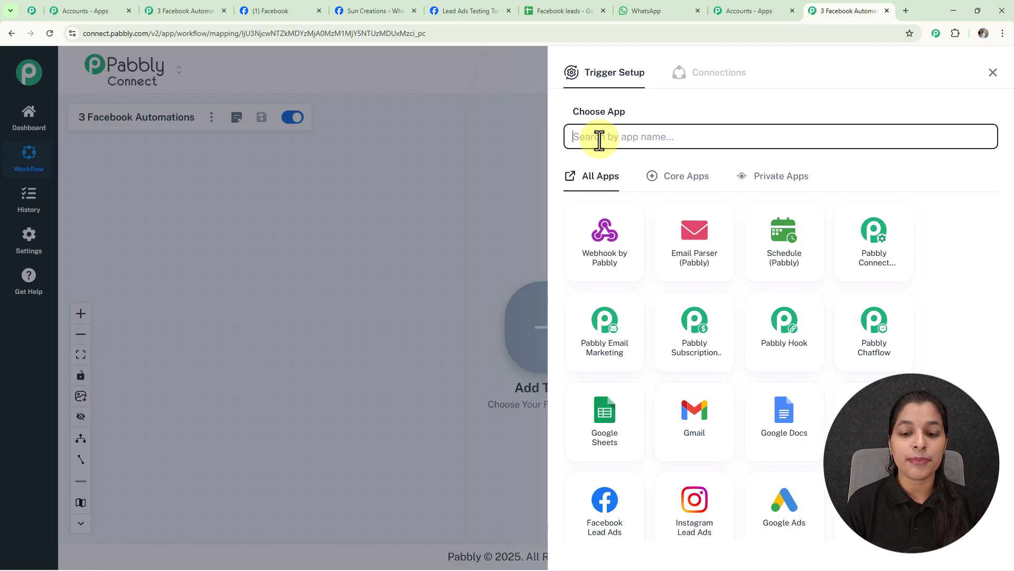
{"action": "left_click", "coordinate": [610, 519]}
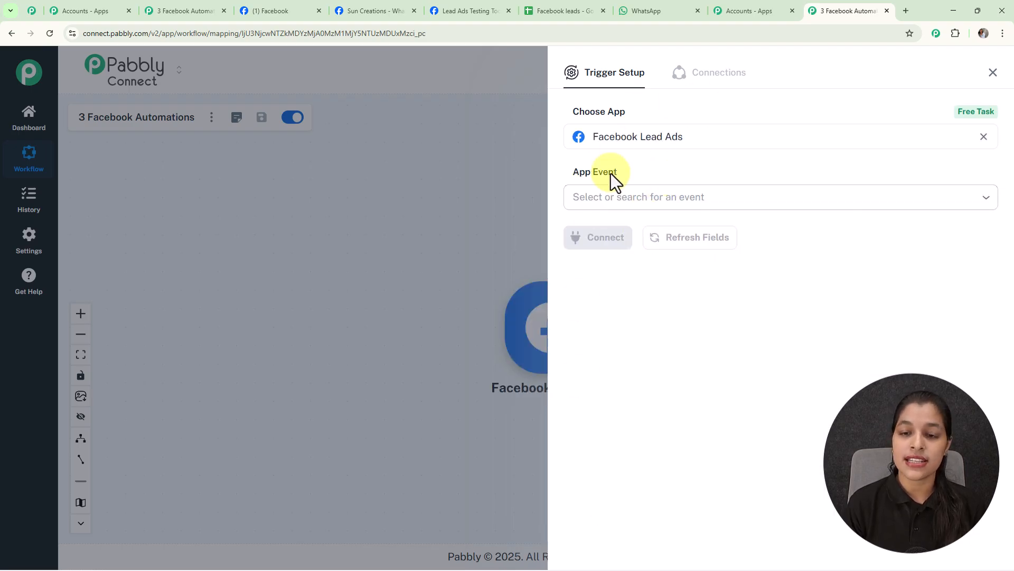
{"action": "left_click", "coordinate": [629, 197]}
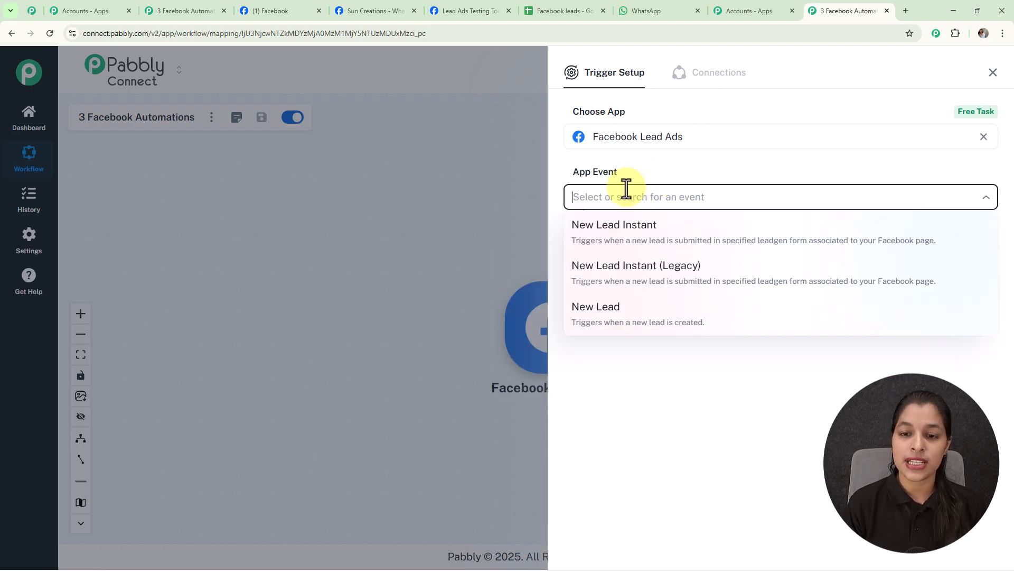
{"action": "left_click", "coordinate": [654, 247]}
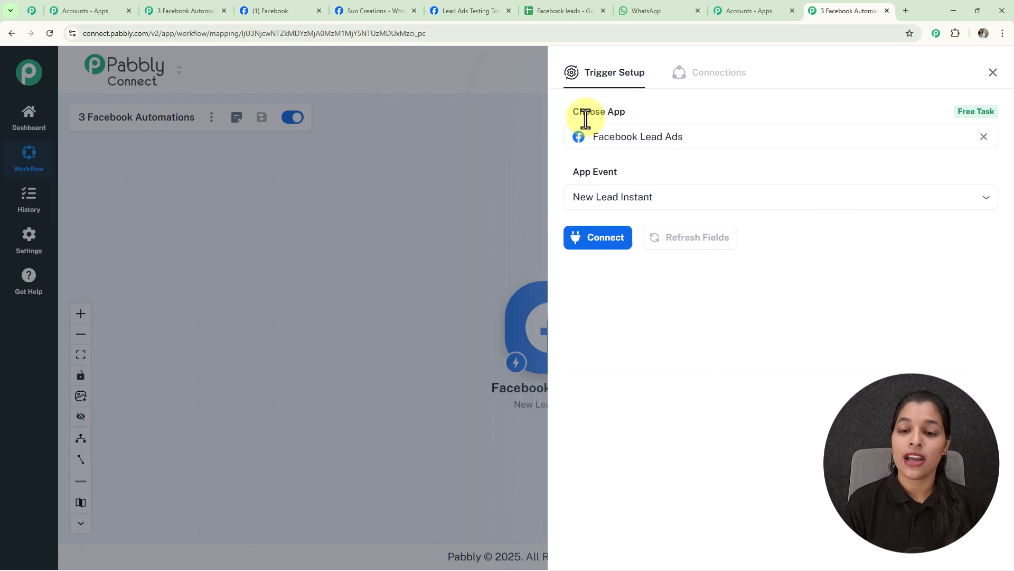
Add a new Facebook Lead Ads connection named "Facebook Lead Ads #32" and authorize it with the signed-in Facebook account.
{"action": "left_click", "coordinate": [599, 240]}
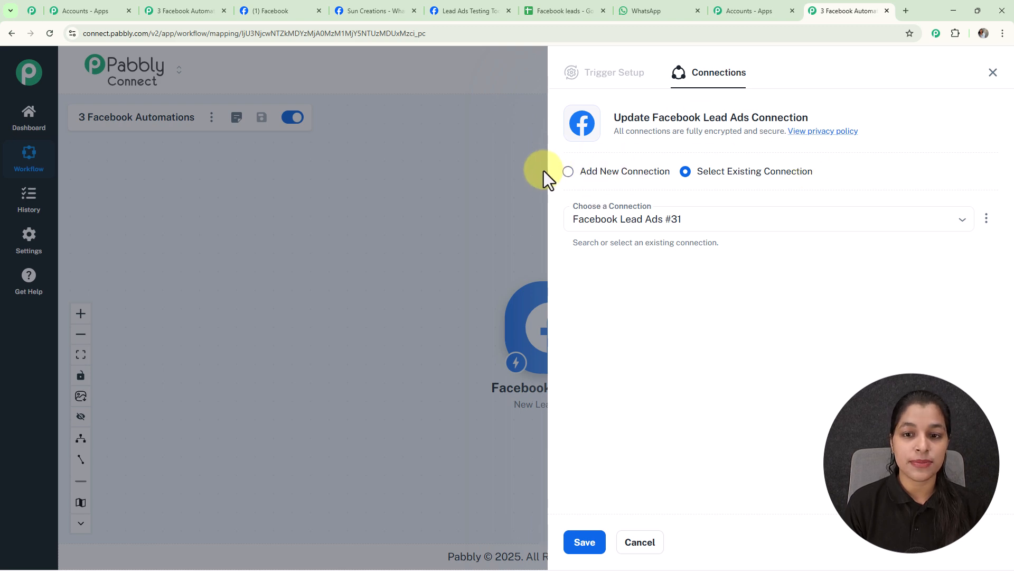
{"action": "left_click", "coordinate": [569, 176]}
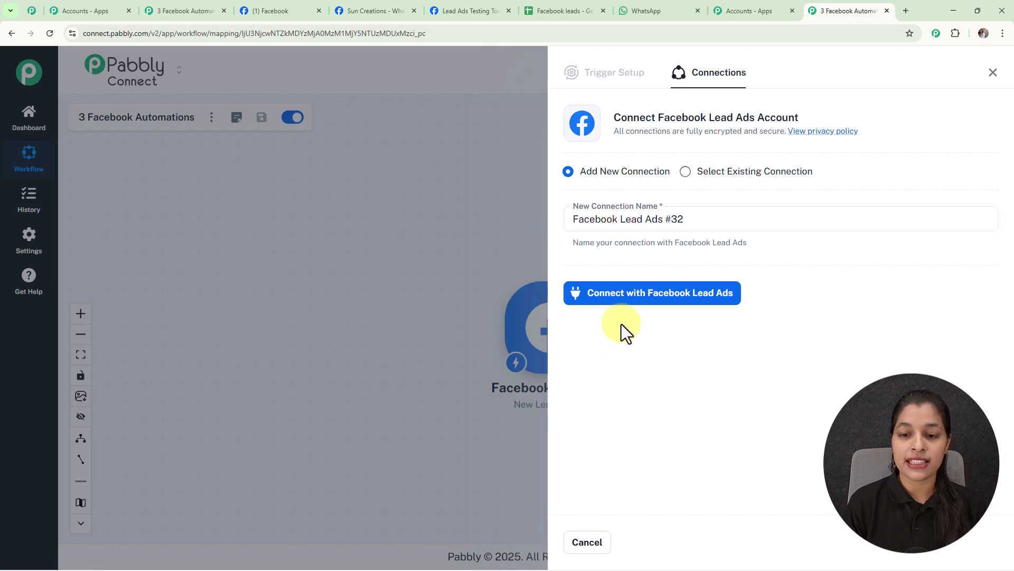
{"action": "left_click", "coordinate": [718, 299]}
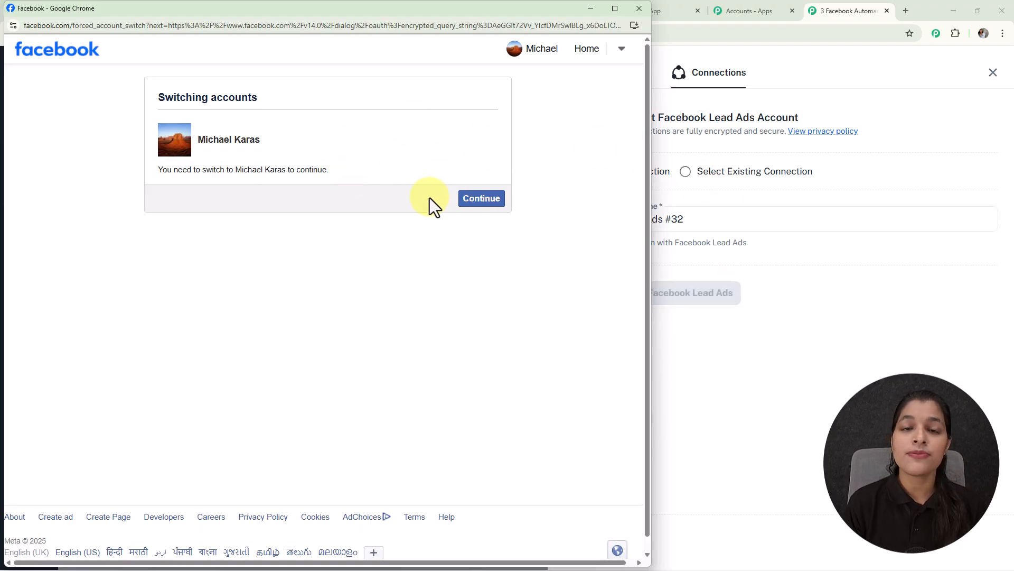
{"action": "left_click", "coordinate": [491, 205]}
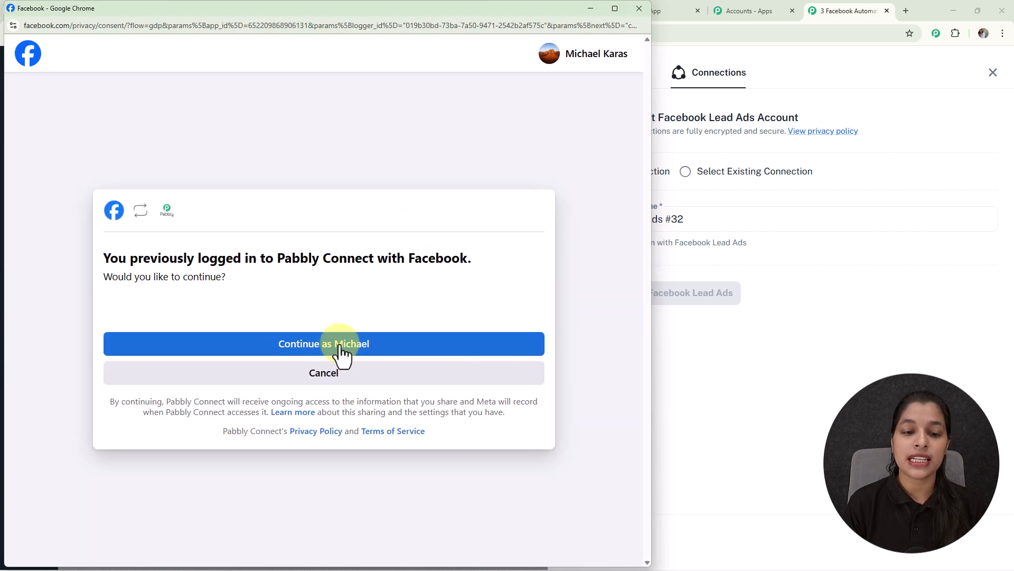
{"action": "left_click", "coordinate": [340, 346]}
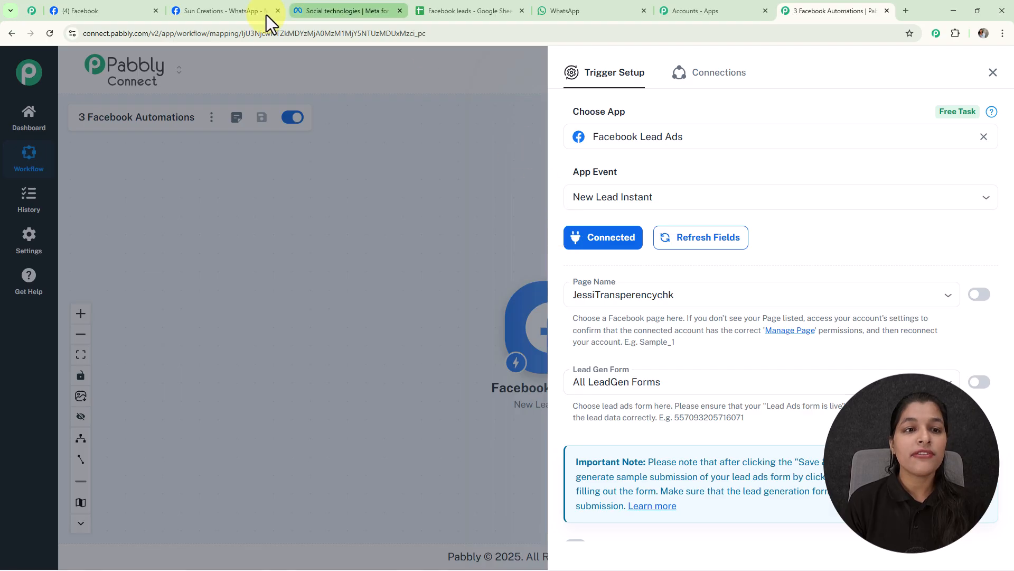
Check the page's name on Facebook and set the trigger's Page Name to The Magic Makers.
{"action": "left_click", "coordinate": [106, 10]}
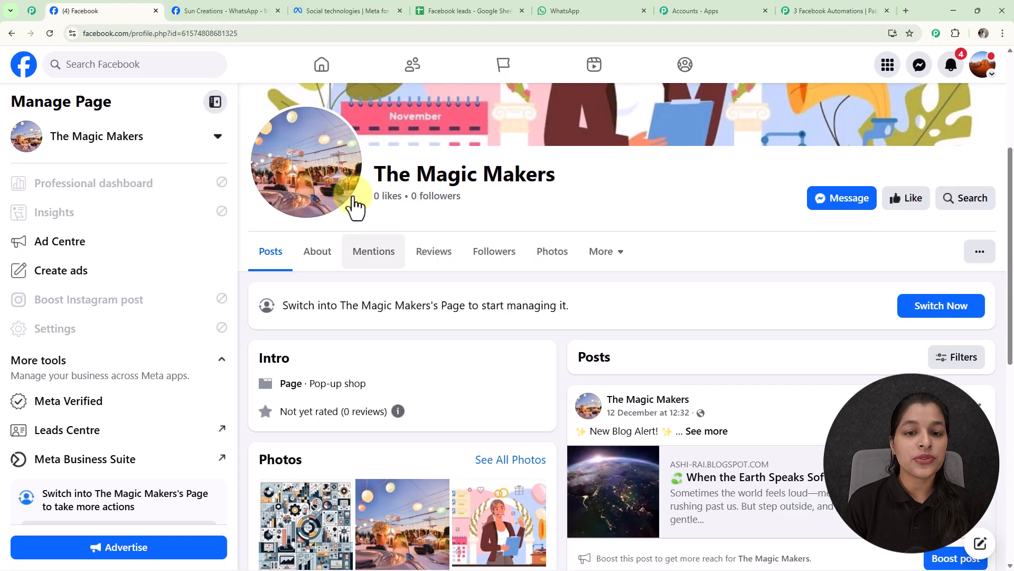
{"action": "scroll", "coordinate": [527, 184], "scroll_direction": "up", "scroll_amount": 1}
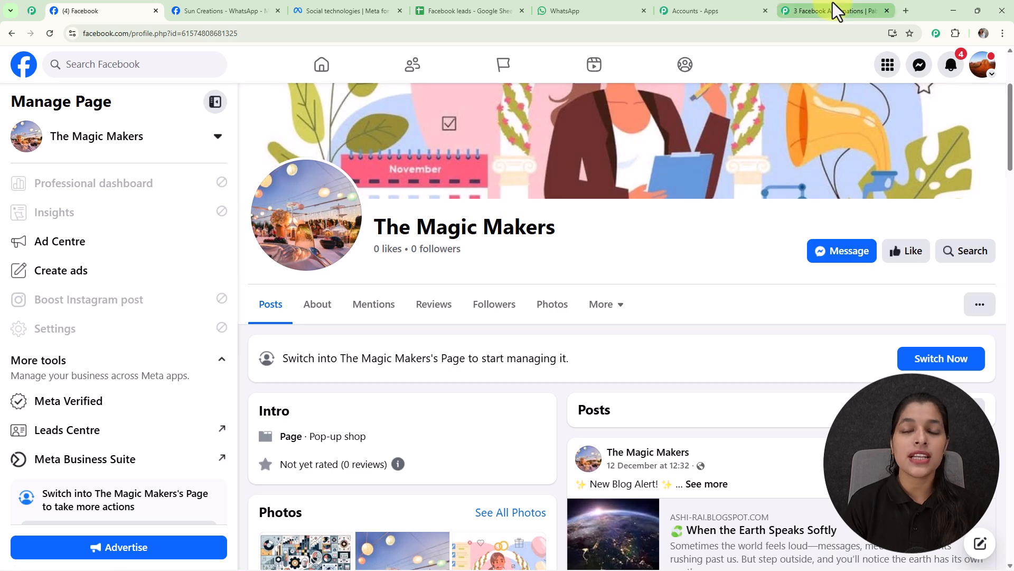
{"action": "left_click", "coordinate": [833, 9]}
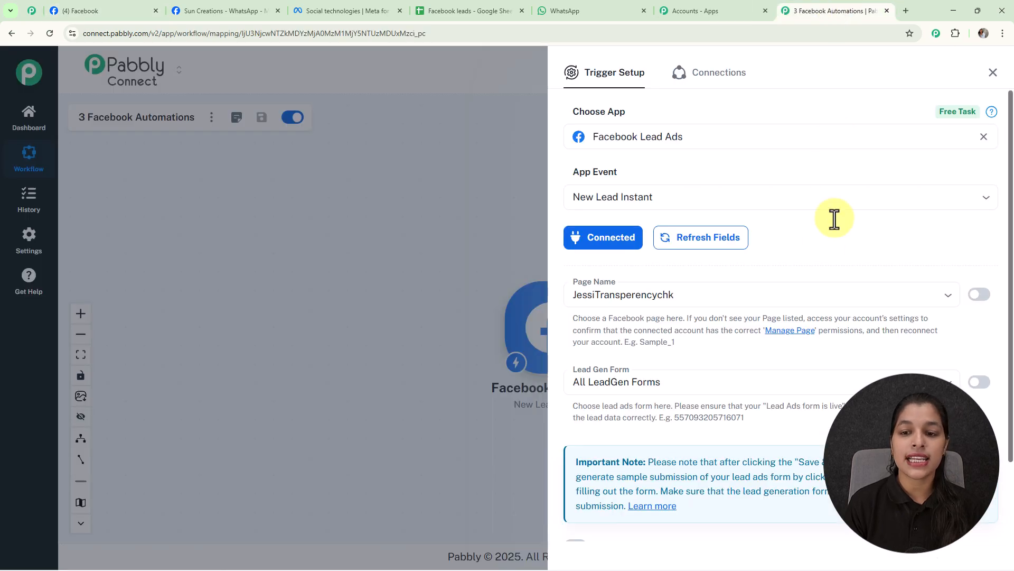
{"action": "left_click", "coordinate": [949, 296]}
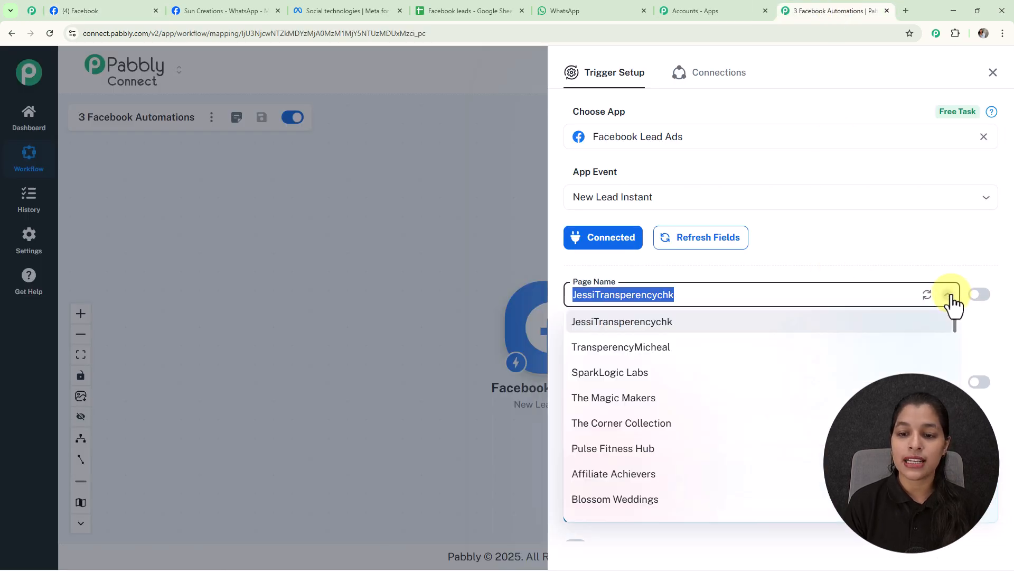
{"action": "left_click", "coordinate": [651, 403]}
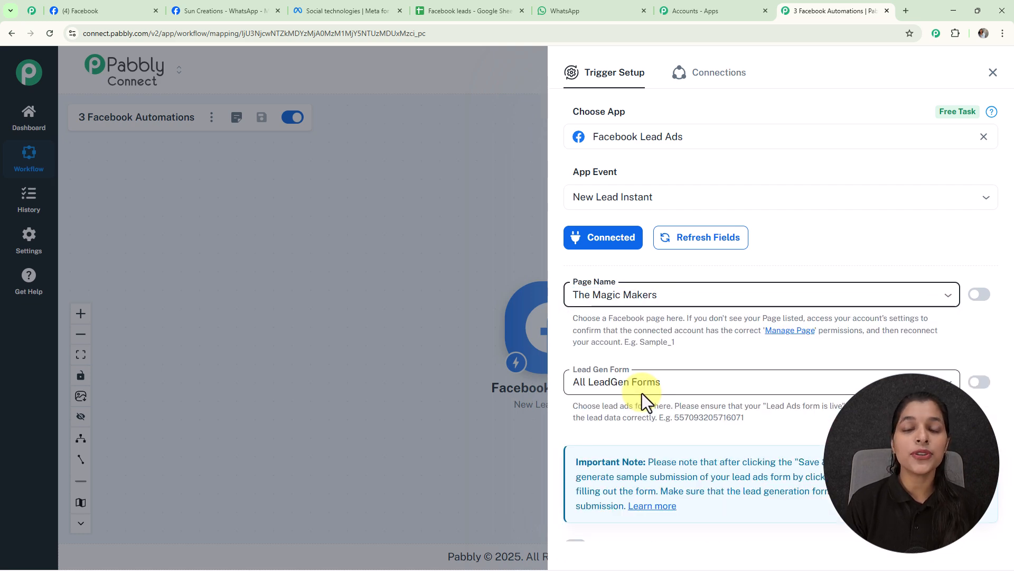
Set the trigger's Lead Gen Form to New Leads.
{"action": "left_click", "coordinate": [953, 382]}
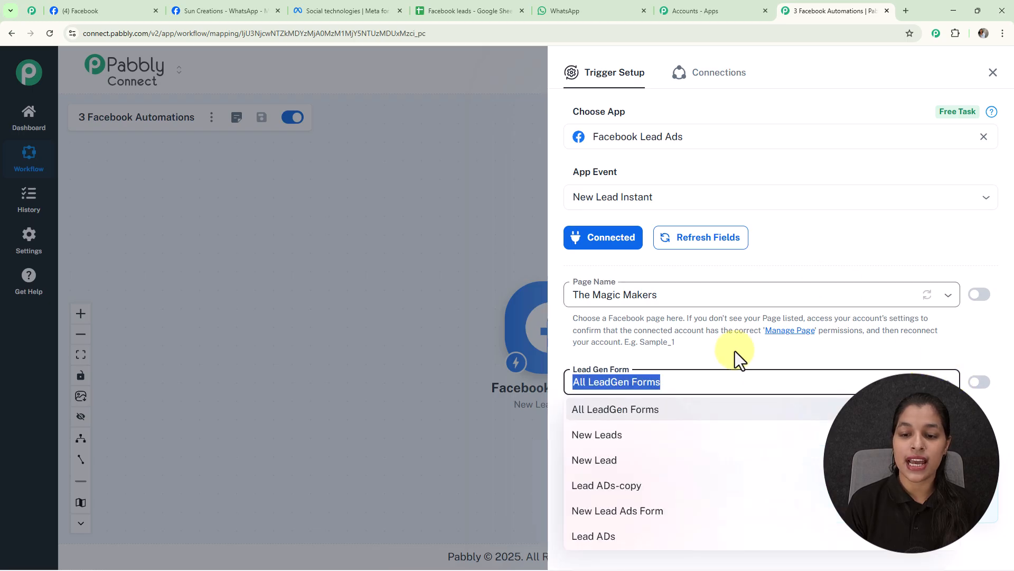
{"action": "left_click", "coordinate": [632, 435]}
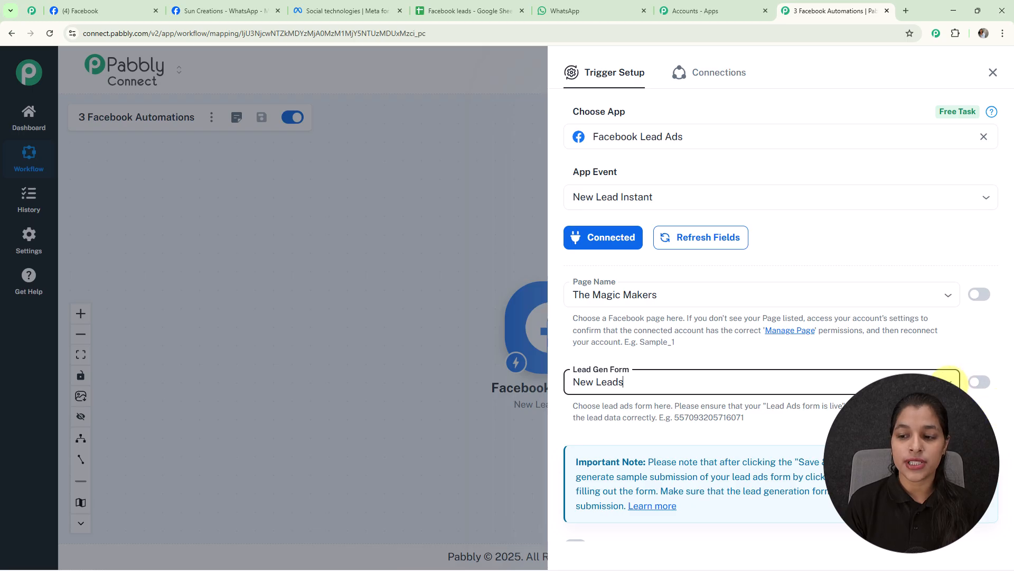
{"action": "left_click", "coordinate": [949, 380]}
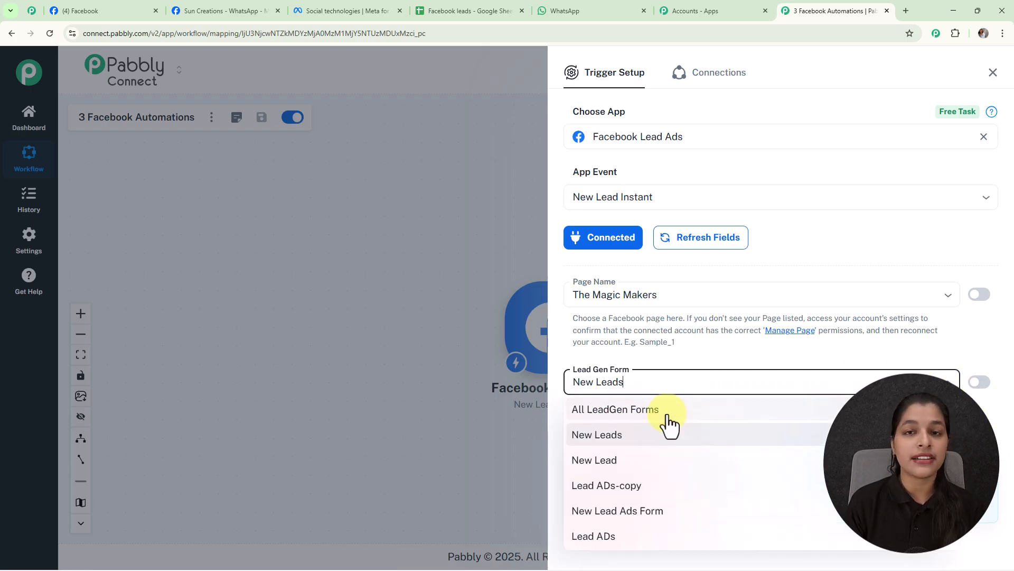
{"action": "left_click", "coordinate": [705, 354]}
Enable Simple Response for the trigger, save it and send a test request to wait for the webhook response.
{"action": "scroll", "coordinate": [704, 354], "scroll_direction": "down", "scroll_amount": 2}
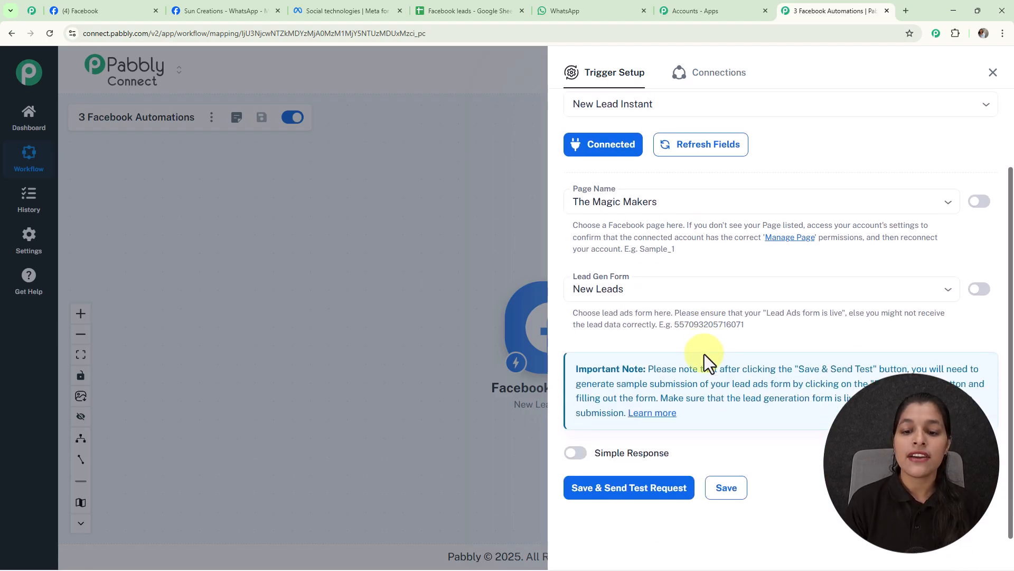
{"action": "left_click", "coordinate": [579, 453]}
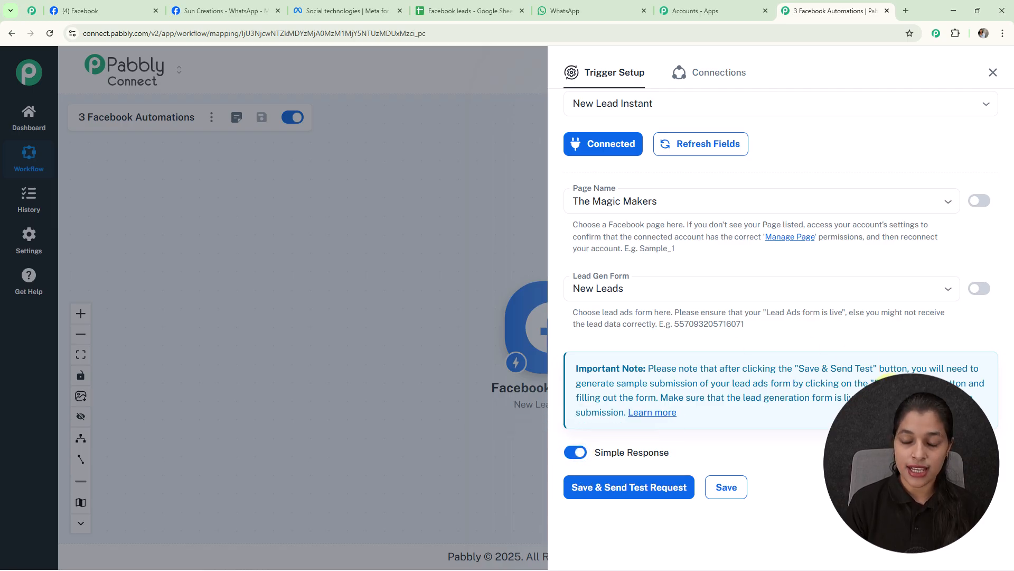
{"action": "left_click", "coordinate": [634, 489]}
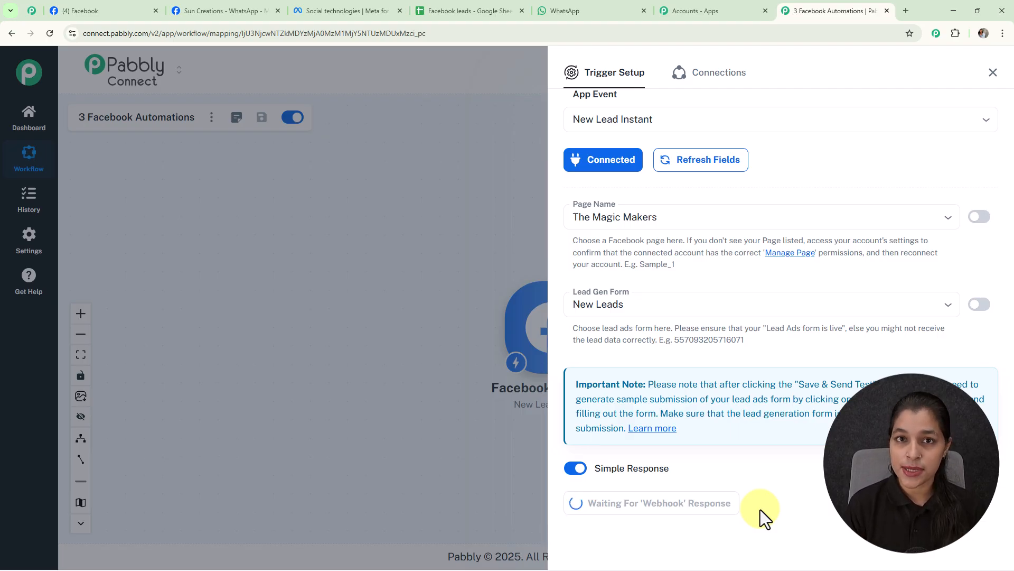
Switch to Meta for Developers and open the Lead Ads RTU Debug Tool from the developer tools.
{"action": "left_click", "coordinate": [326, 10]}
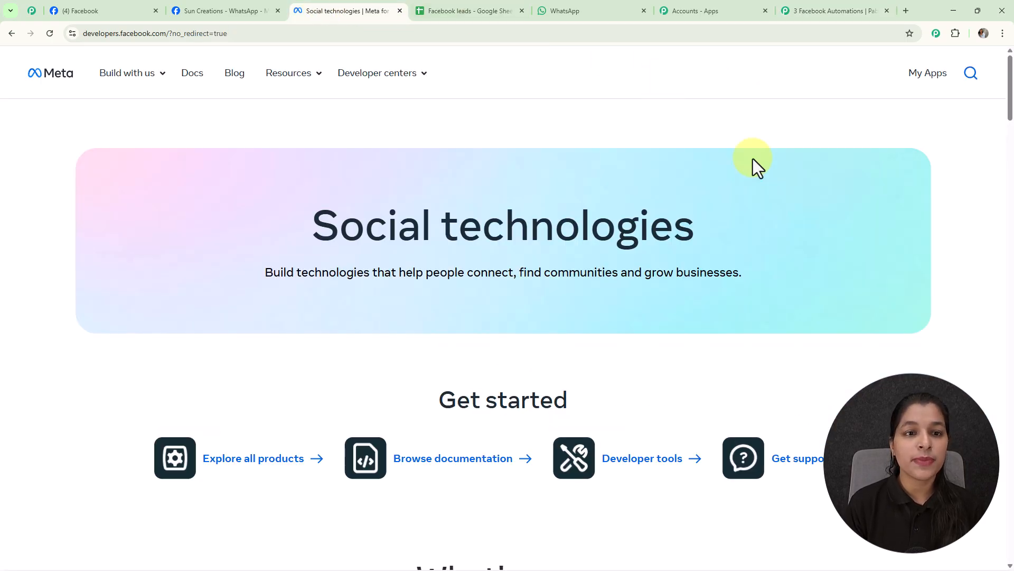
{"action": "left_click", "coordinate": [319, 74]}
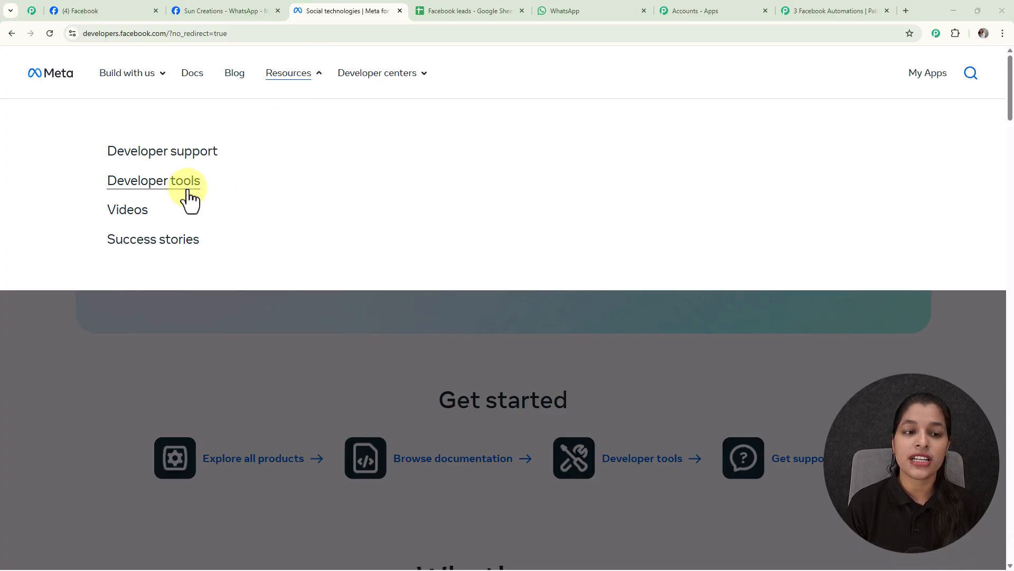
{"action": "left_click", "coordinate": [180, 184]}
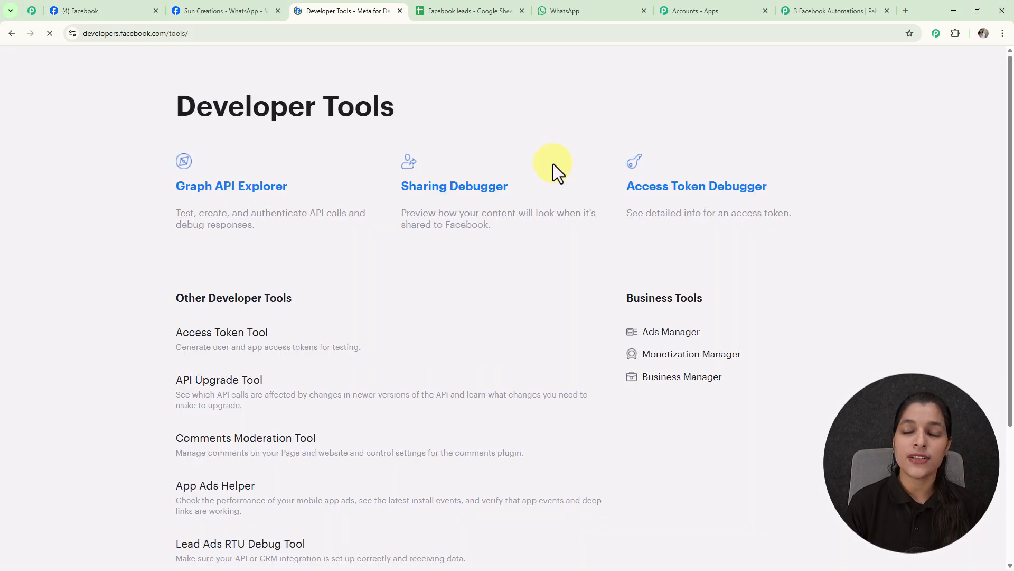
{"action": "scroll", "coordinate": [398, 349], "scroll_direction": "down", "scroll_amount": 4}
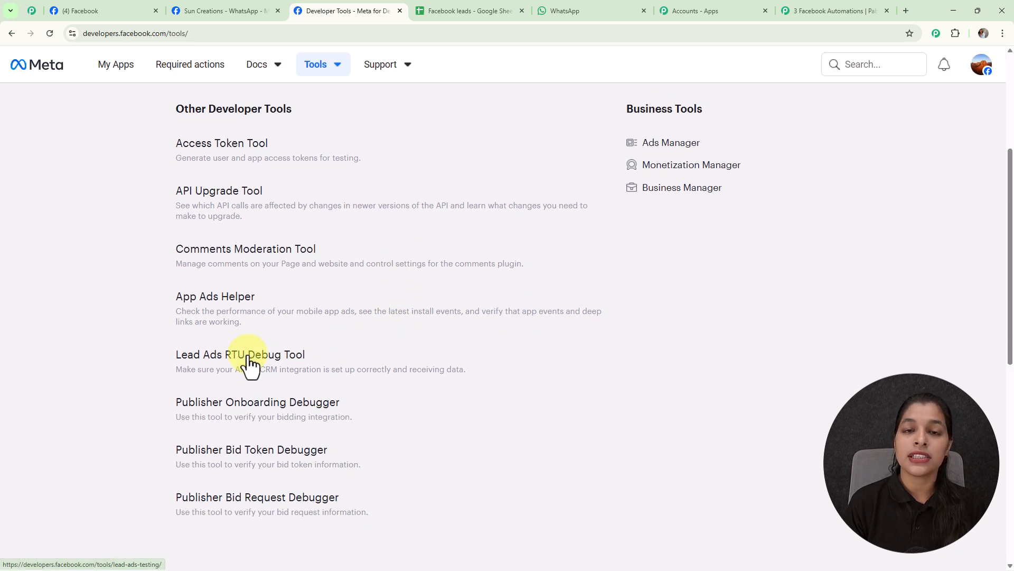
{"action": "left_click", "coordinate": [248, 363]}
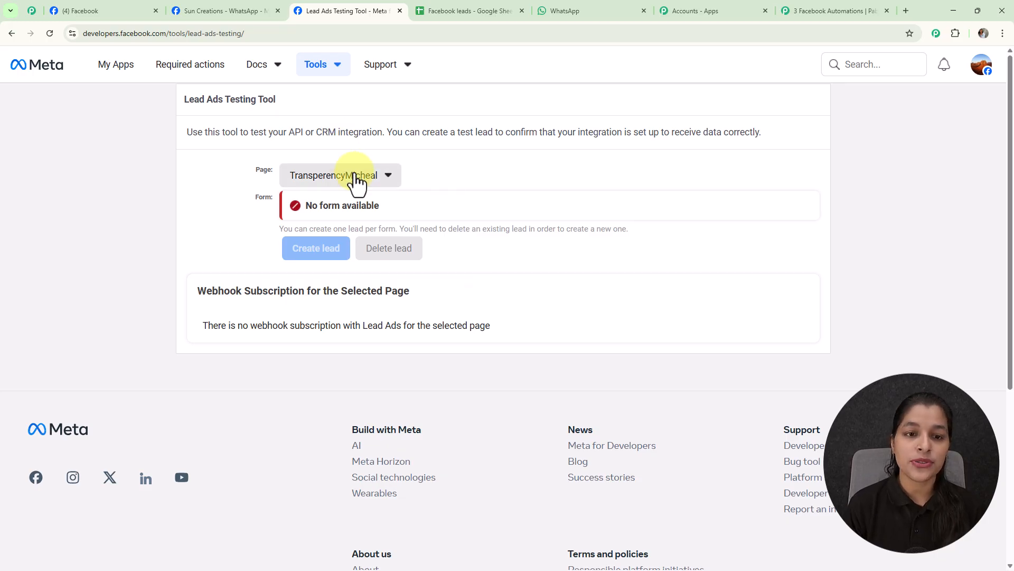
Choose The Magic Makers page and the New Leads form in the Lead Ads Testing Tool.
{"action": "left_click", "coordinate": [387, 178]}
{"action": "left_click", "coordinate": [359, 234]}
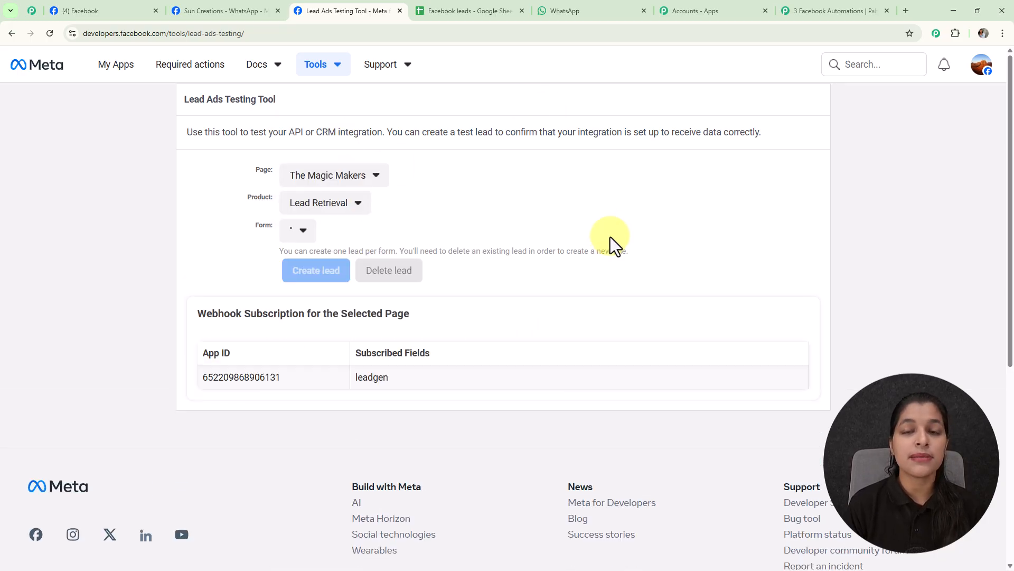
{"action": "left_click", "coordinate": [334, 233]}
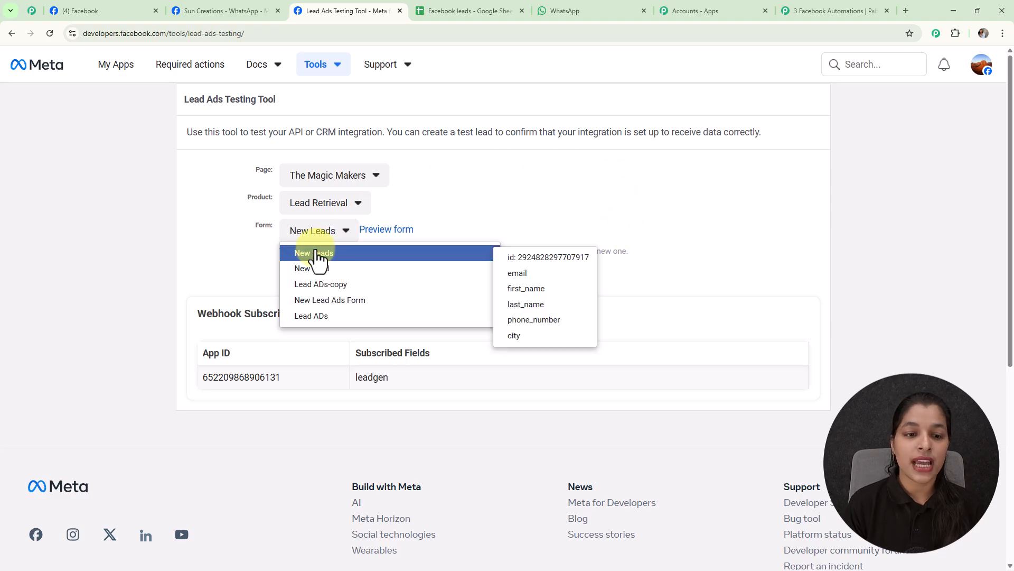
{"action": "left_click", "coordinate": [314, 253]}
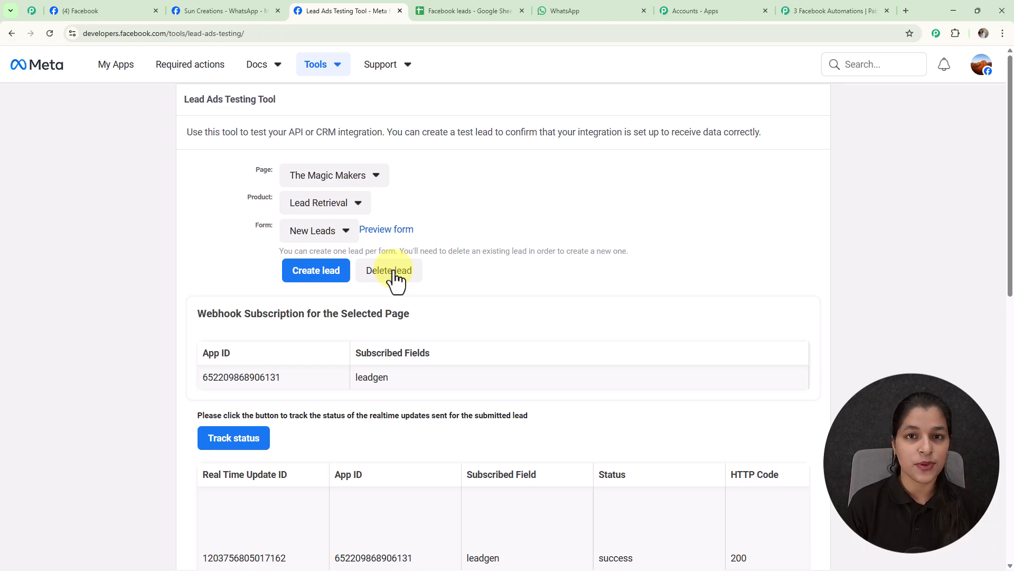
Delete the form's existing lead and submit a test lead through the form preview with email, first name, last name, phone number and city Mumbai.
{"action": "left_click", "coordinate": [393, 271]}
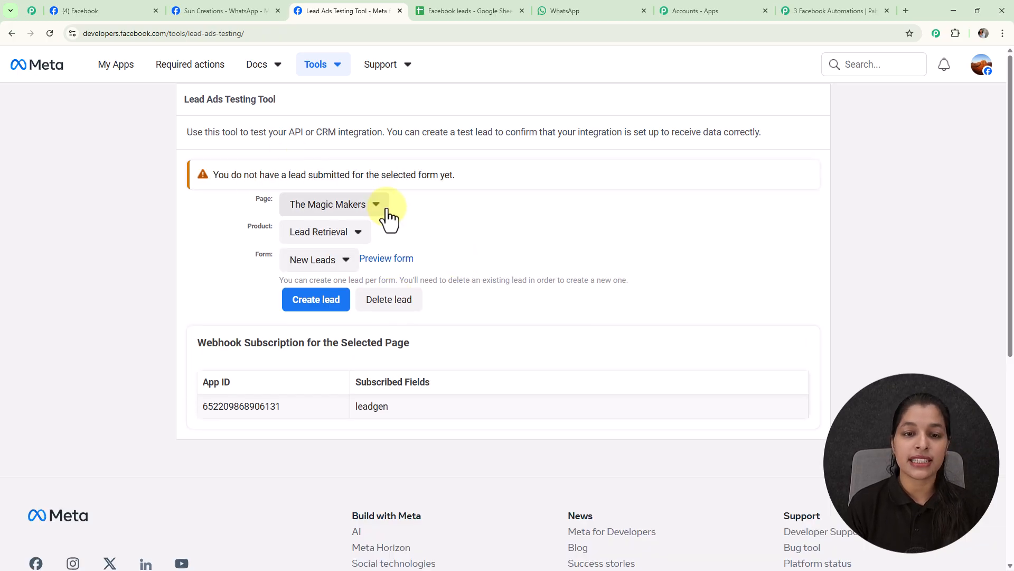
{"action": "left_click", "coordinate": [396, 271]}
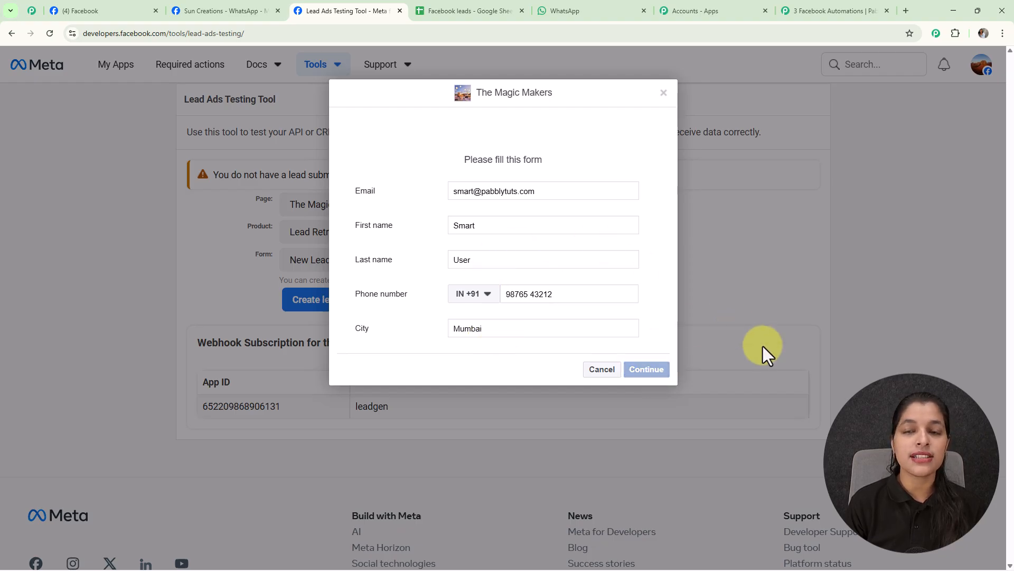
{"action": "left_click", "coordinate": [649, 260]}
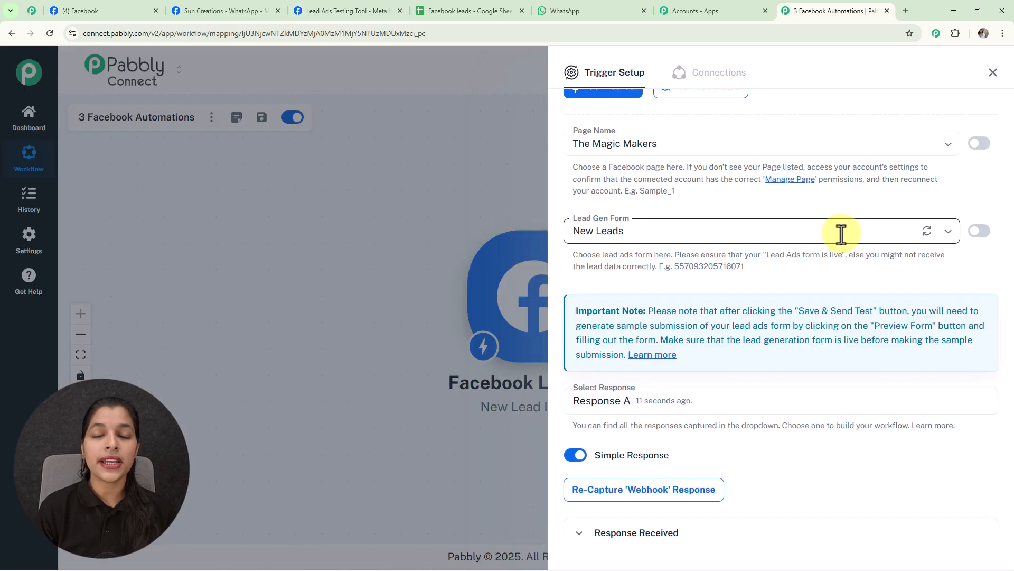
Review the captured lead's email and name fields in the trigger's received response, and close the trigger setup.
{"action": "scroll", "coordinate": [841, 233], "scroll_direction": "down", "scroll_amount": 5}
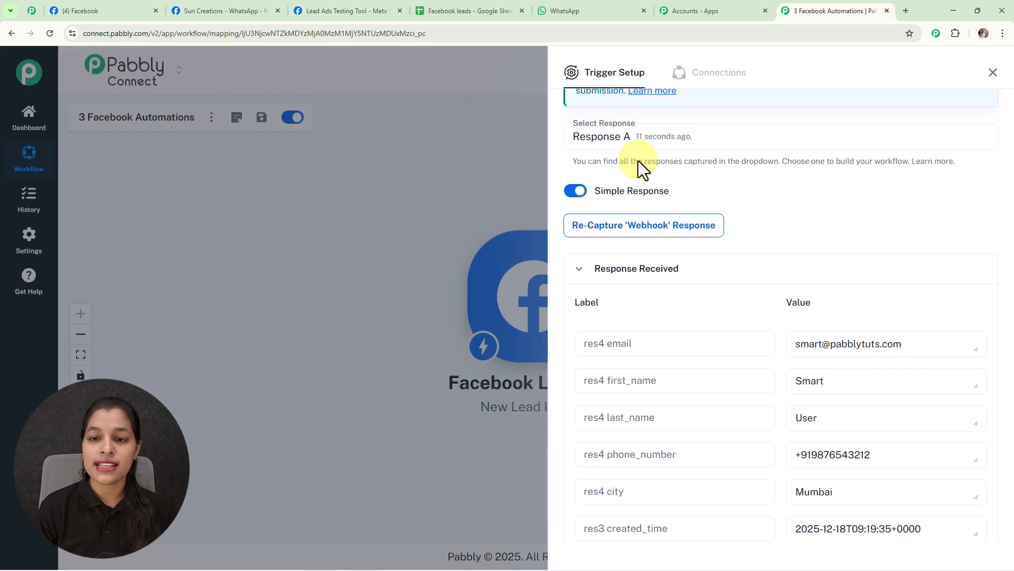
{"action": "left_click", "coordinate": [808, 350]}
{"action": "left_click", "coordinate": [803, 390]}
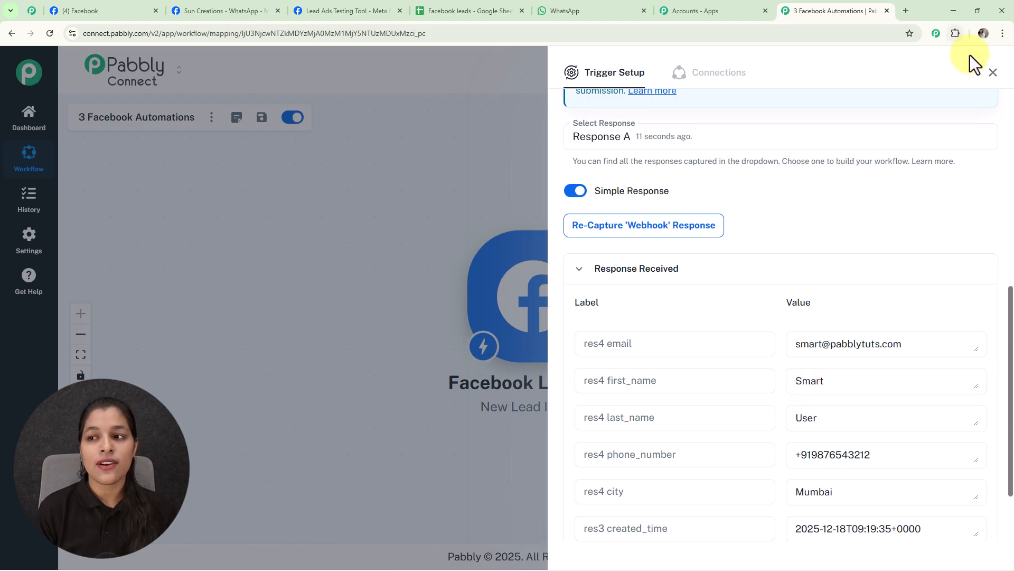
{"action": "left_click", "coordinate": [992, 73]}
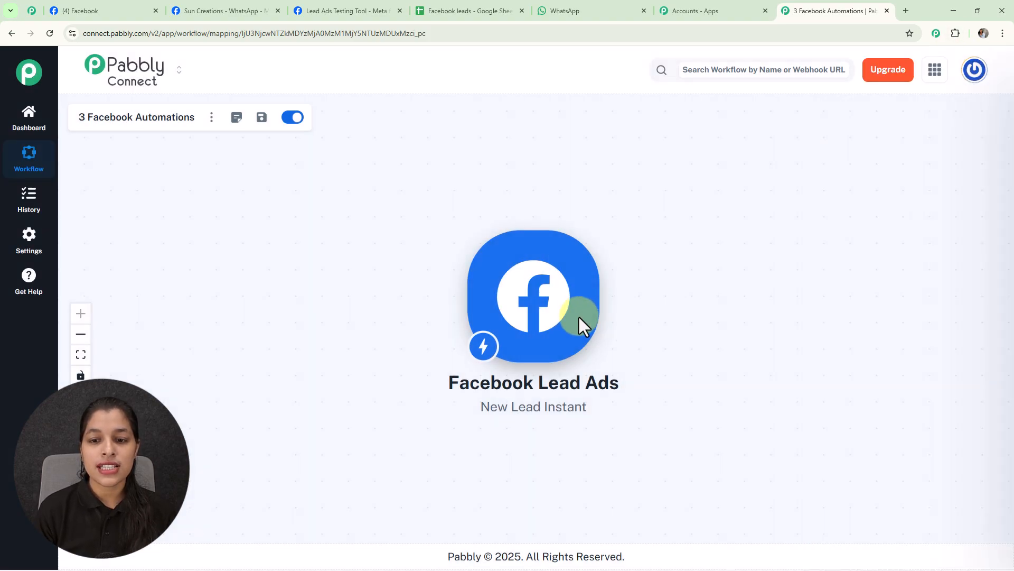
Add a WhatsApp Cloud API action after the Facebook trigger with the event Send Template Message (New).
{"action": "left_click", "coordinate": [613, 298]}
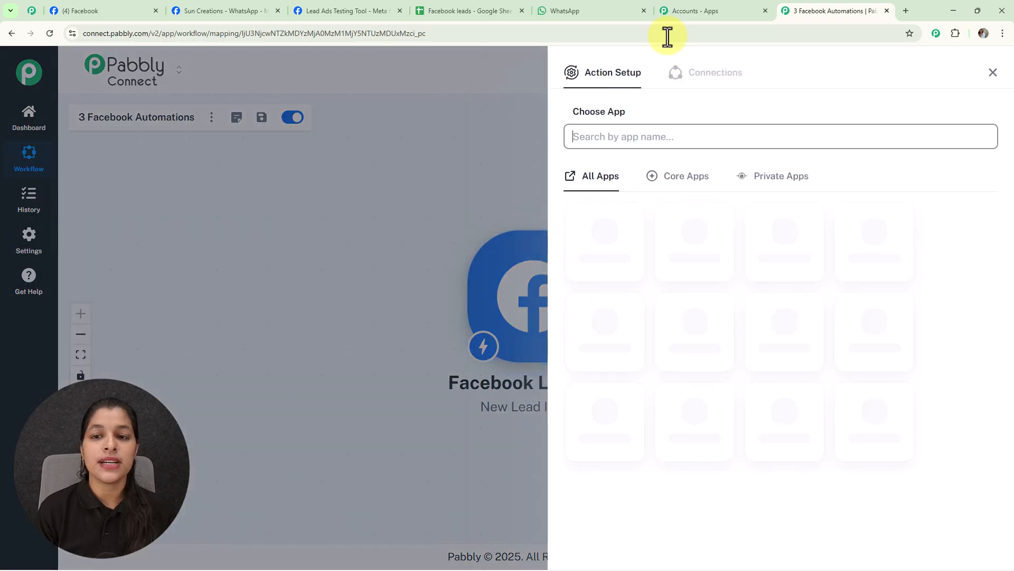
{"action": "type", "text": "WhatsApp"}
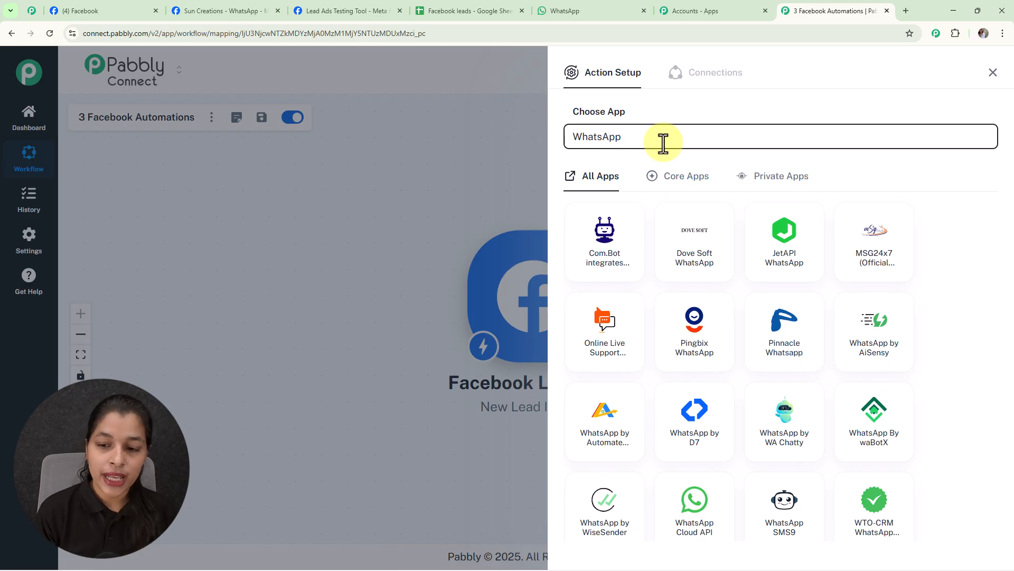
{"action": "left_click", "coordinate": [696, 498]}
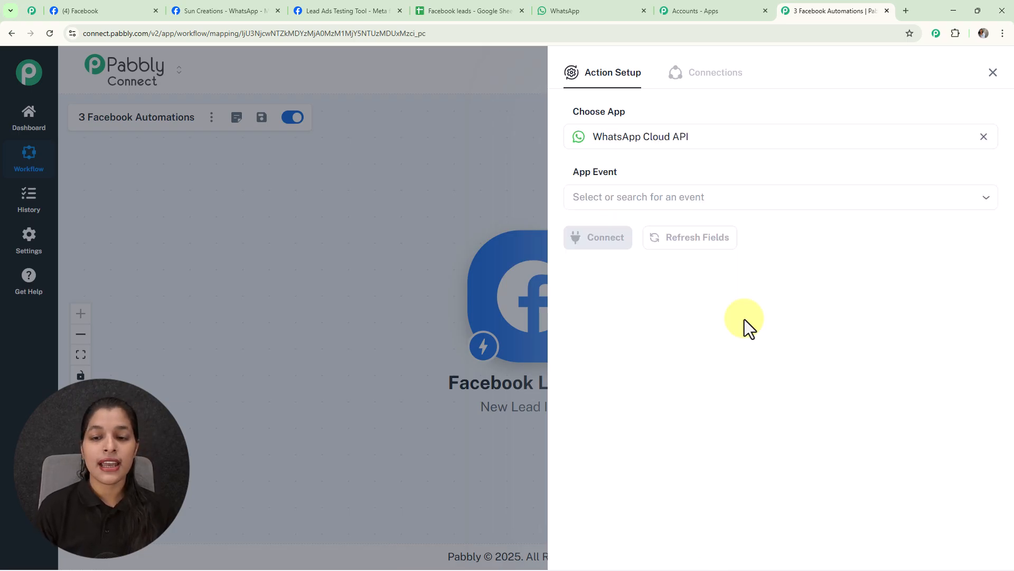
{"action": "left_click", "coordinate": [712, 198]}
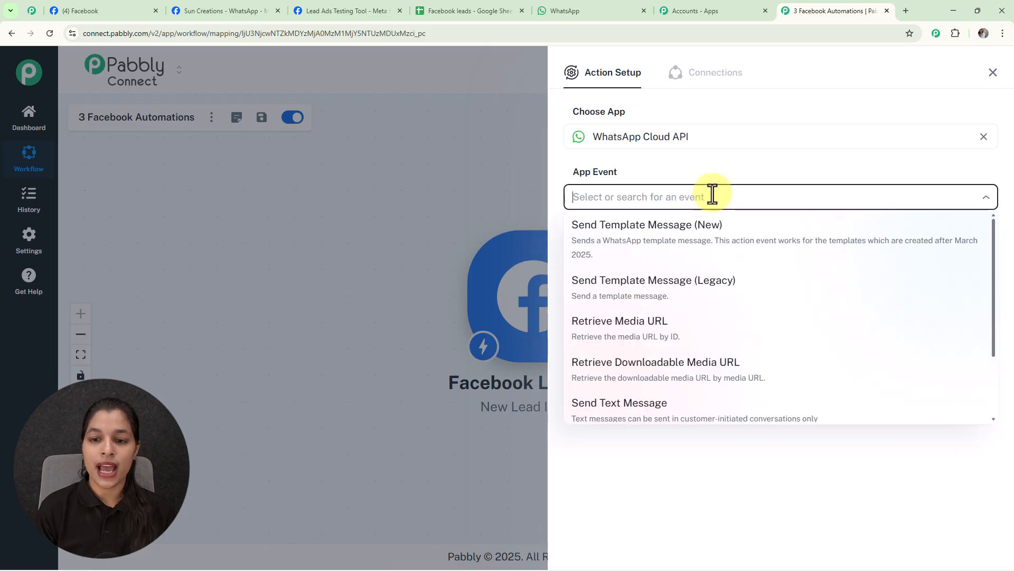
{"action": "left_click", "coordinate": [664, 246]}
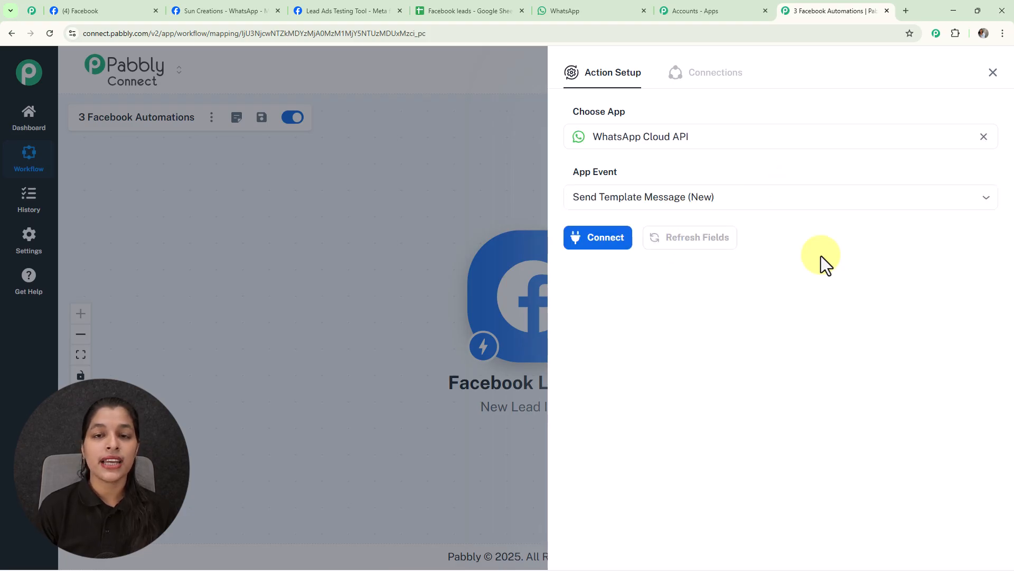
Start connecting the WhatsApp Cloud API action through a new connection instead of an existing one.
{"action": "left_click", "coordinate": [612, 251]}
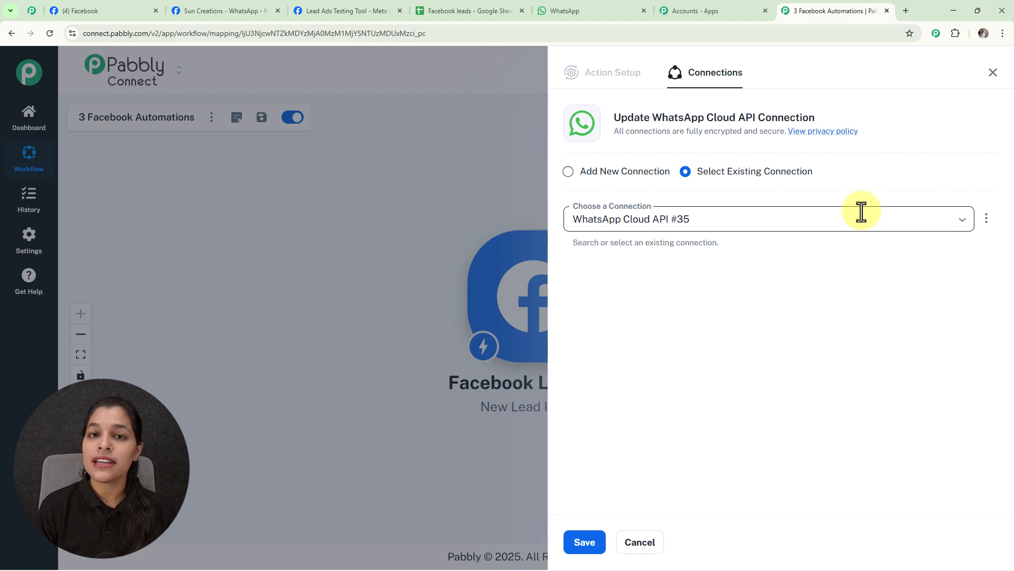
{"action": "left_click", "coordinate": [572, 176]}
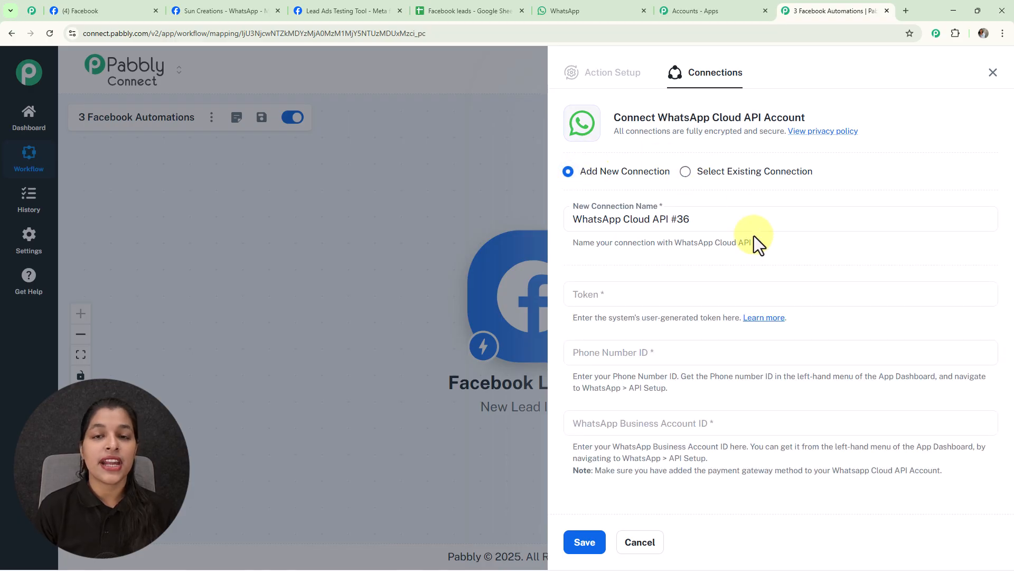
{"action": "scroll", "coordinate": [753, 235], "scroll_direction": "down", "scroll_amount": 1}
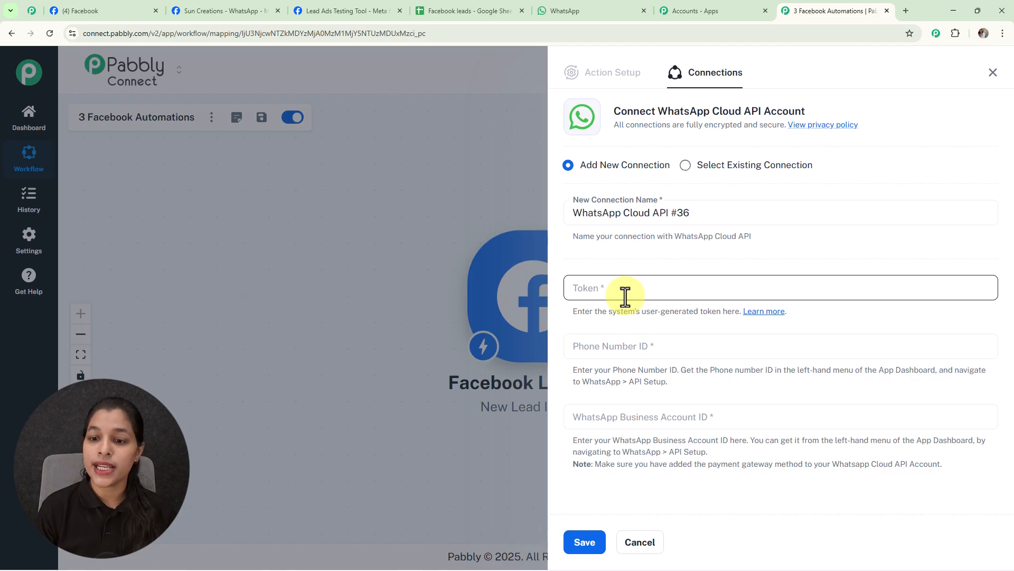
Open the token help thread on the Pabbly forum and look through the WhatsApp Cloud API setup instructions.
{"action": "left_click", "coordinate": [765, 313]}
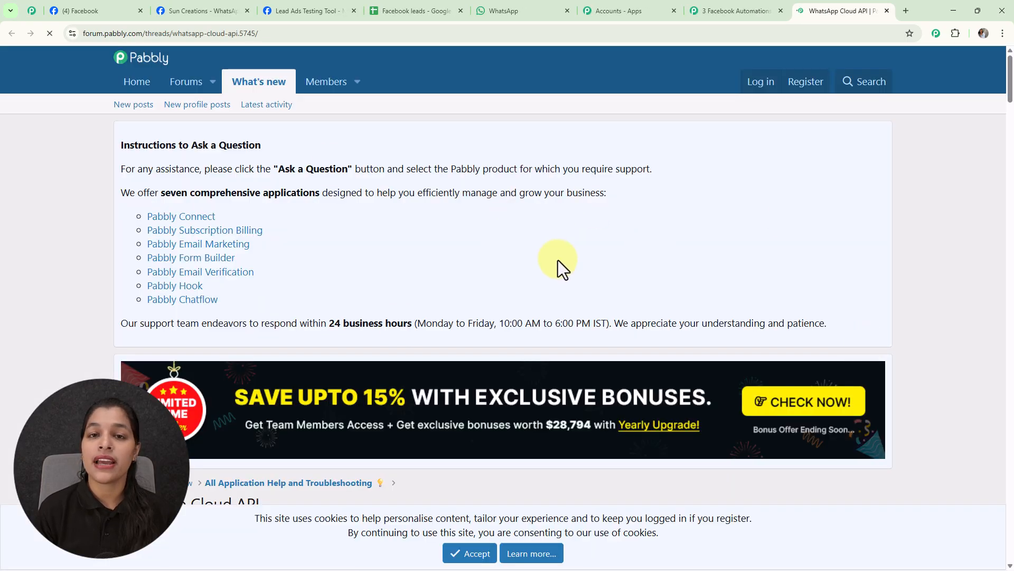
{"action": "scroll", "coordinate": [558, 259], "scroll_direction": "down", "scroll_amount": 2}
{"action": "scroll", "coordinate": [558, 259], "scroll_direction": "down", "scroll_amount": 5}
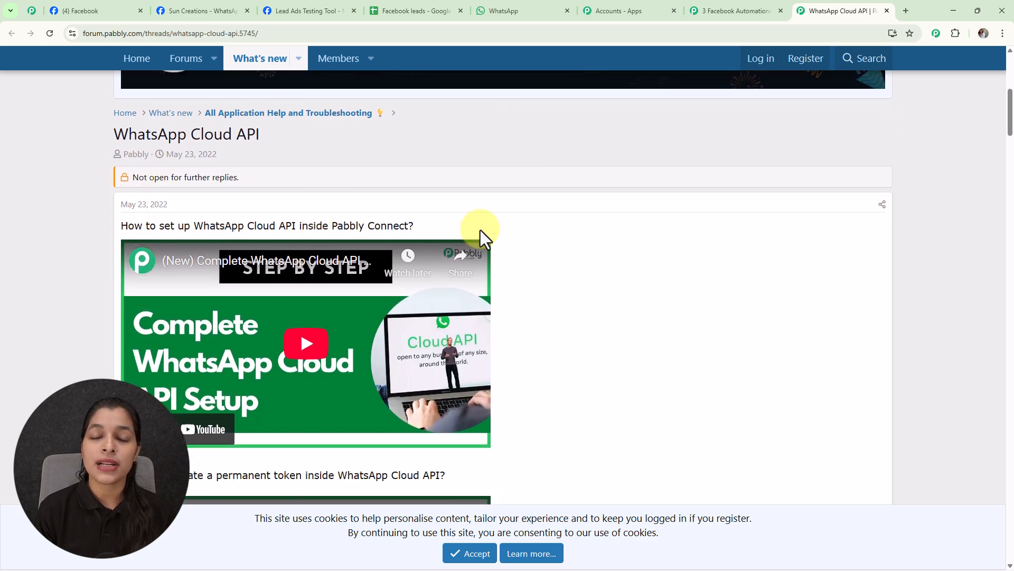
{"action": "scroll", "coordinate": [587, 234], "scroll_direction": "down", "scroll_amount": 5}
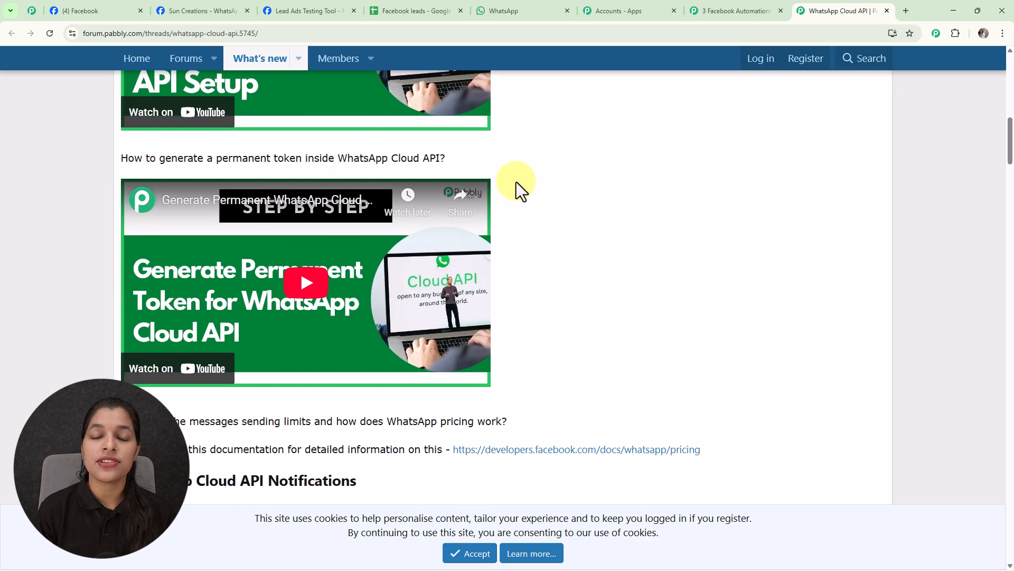
{"action": "scroll", "coordinate": [556, 220], "scroll_direction": "down", "scroll_amount": 15}
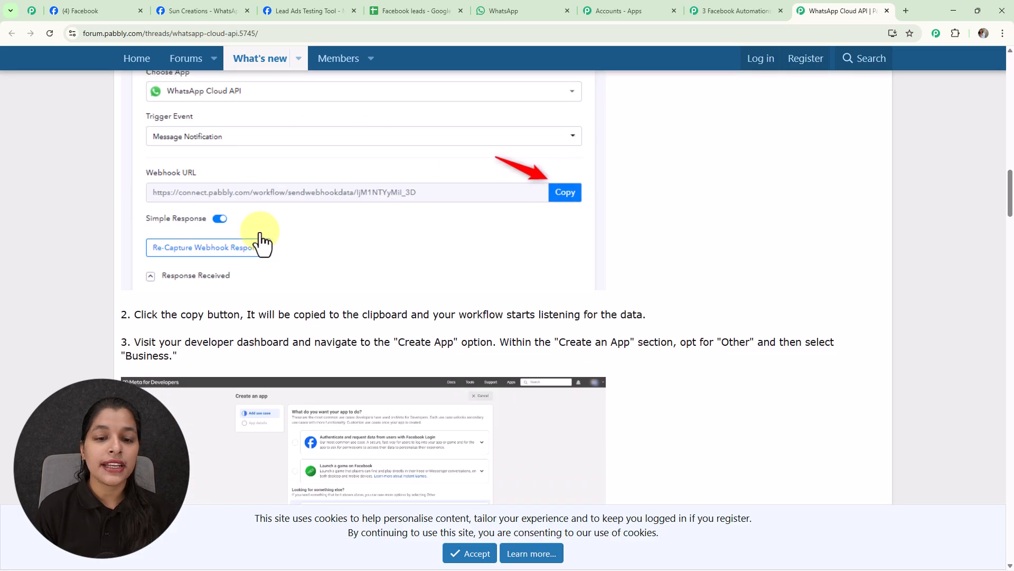
{"action": "scroll", "coordinate": [413, 317], "scroll_direction": "down", "scroll_amount": 5}
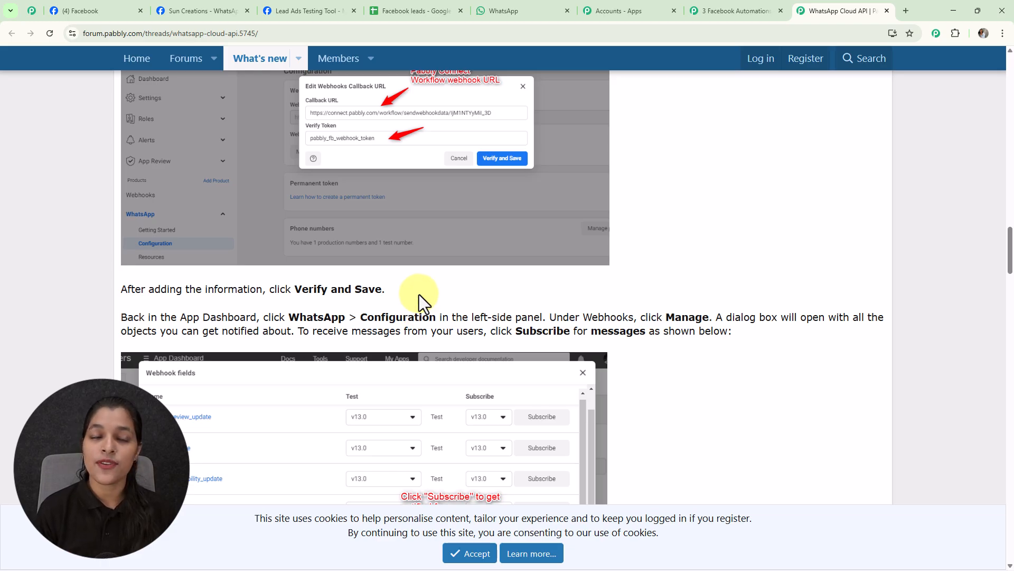
Generate an access token on the Sun Creations API Setup page in Meta for Developers and paste it as the Pabbly connection's token.
{"action": "left_click", "coordinate": [187, 11]}
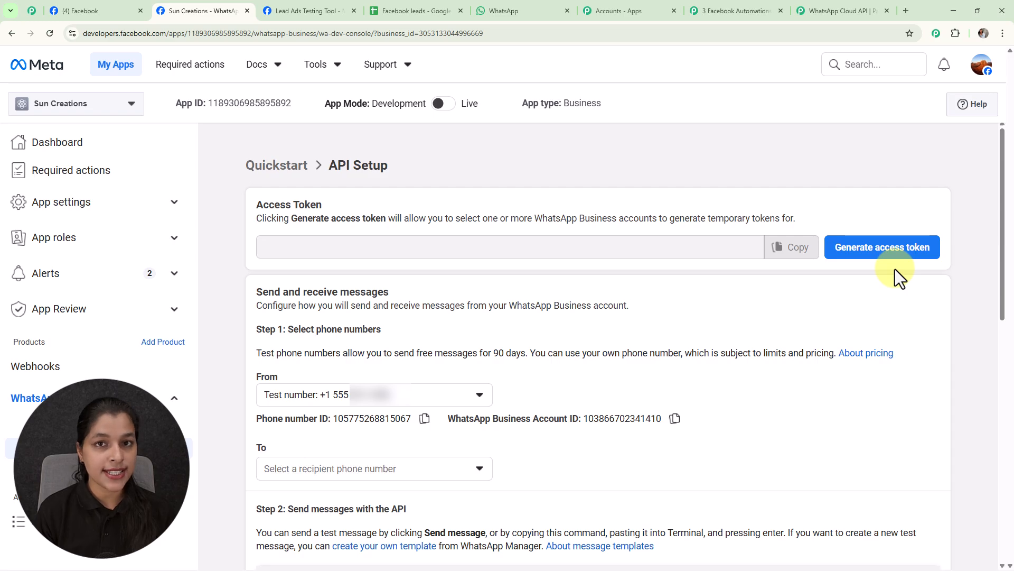
{"action": "left_click", "coordinate": [888, 256]}
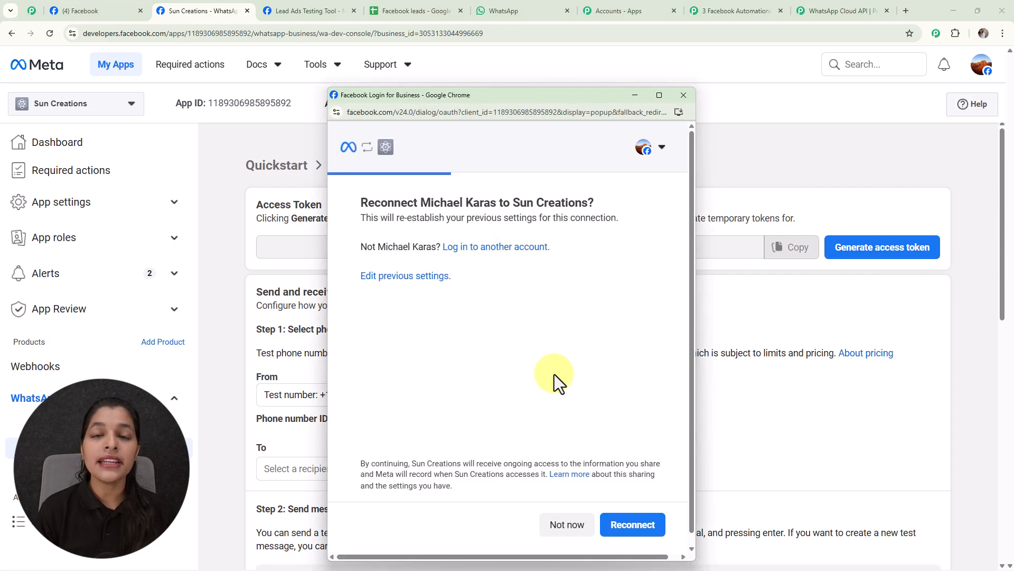
{"action": "left_click", "coordinate": [627, 531]}
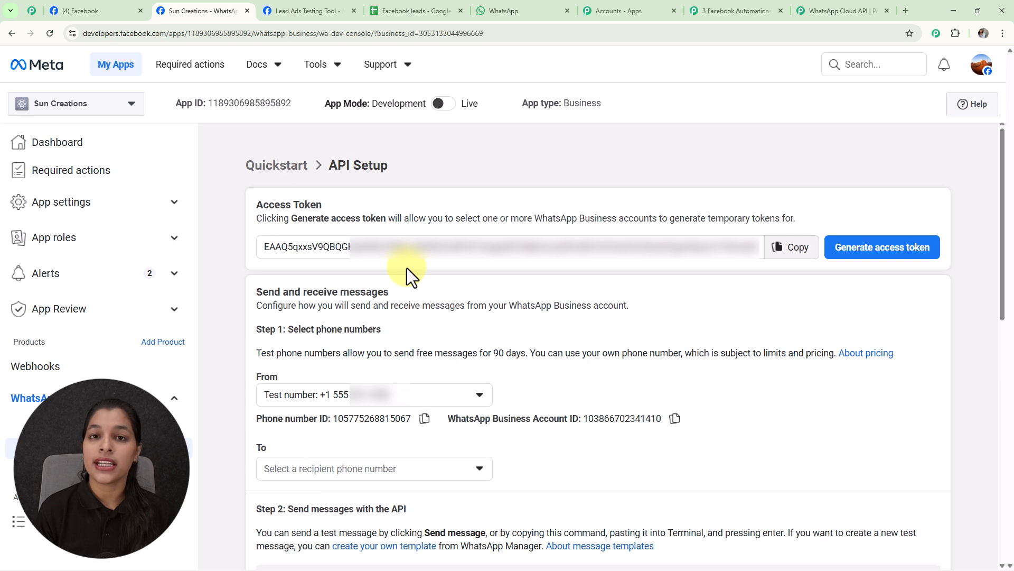
{"action": "left_click", "coordinate": [776, 257]}
{"action": "left_click", "coordinate": [846, 11]}
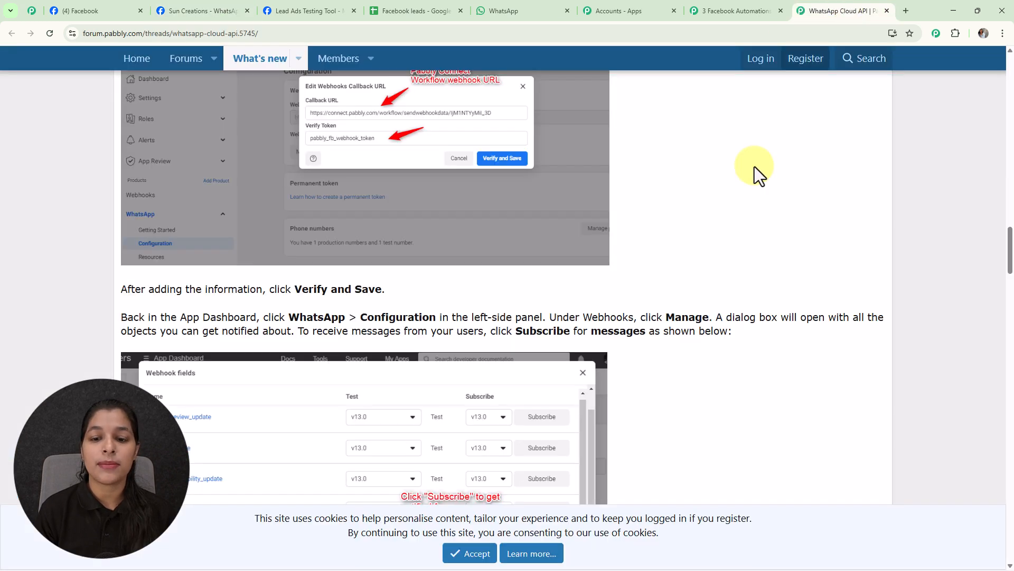
{"action": "left_click", "coordinate": [740, 11]}
{"action": "left_click", "coordinate": [592, 289]}
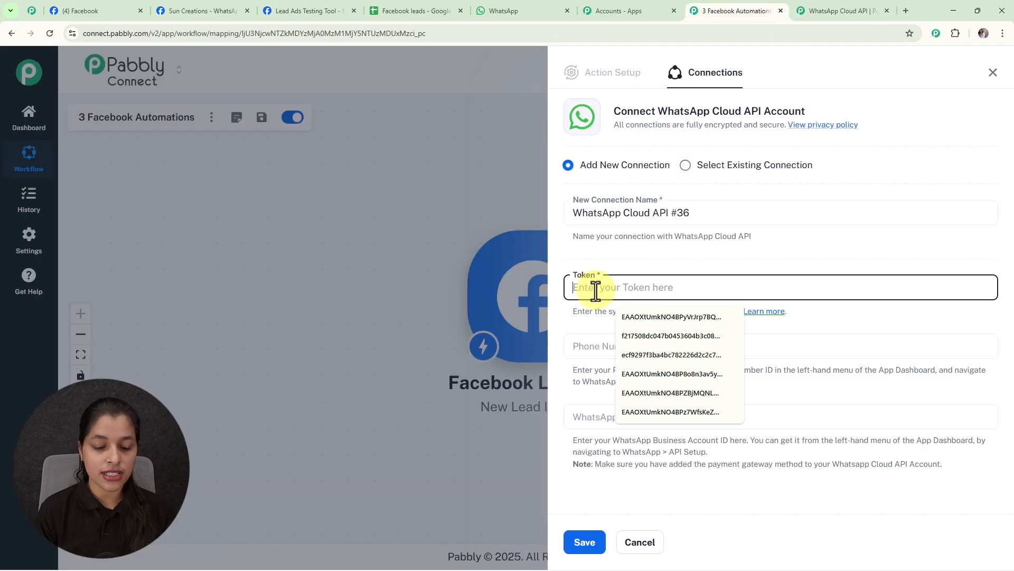
{"action": "key", "text": "ctrl+v"}
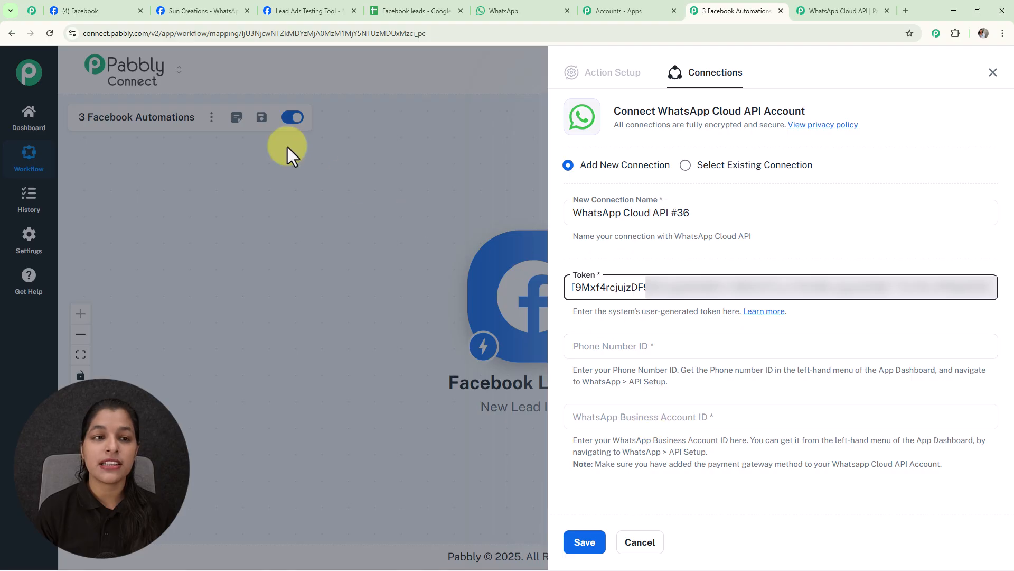
Copy the phone number ID from Meta's API Setup page into the new WhatsApp connection in Pabbly.
{"action": "left_click", "coordinate": [208, 10]}
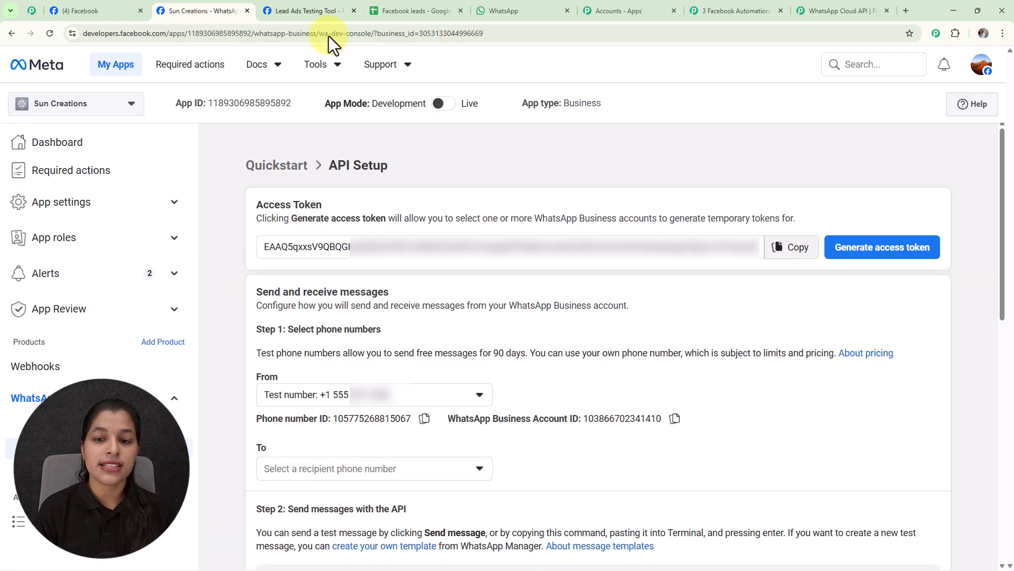
{"action": "left_click", "coordinate": [425, 418]}
{"action": "left_click", "coordinate": [423, 418]}
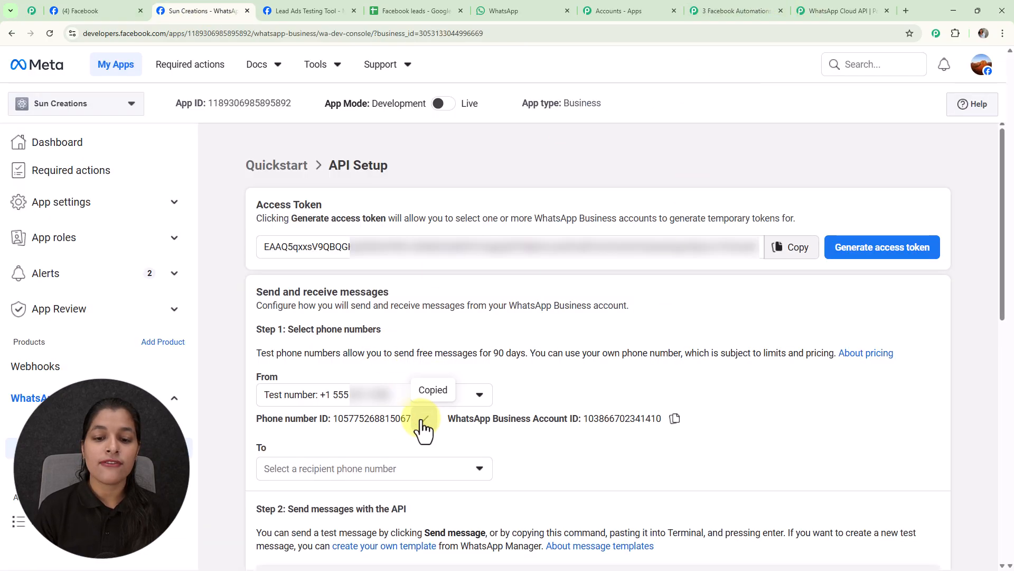
{"action": "left_click", "coordinate": [730, 11]}
{"action": "left_click", "coordinate": [668, 345]}
{"action": "key", "text": "ctrl+v"}
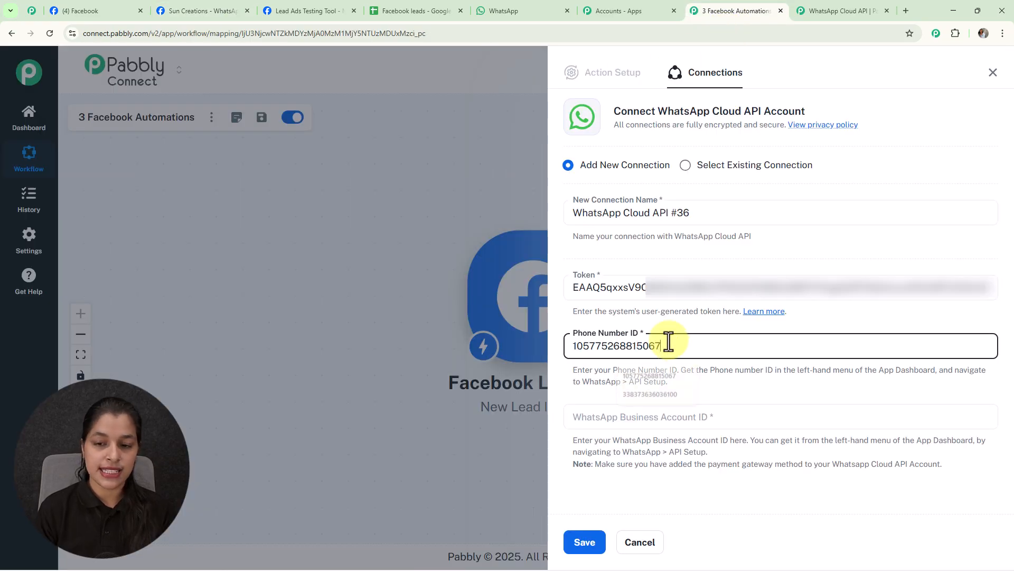
Copy the WhatsApp Business Account ID from Meta's API Setup page into the Pabbly connection and save the connection.
{"action": "left_click", "coordinate": [210, 11]}
{"action": "left_click", "coordinate": [675, 418]}
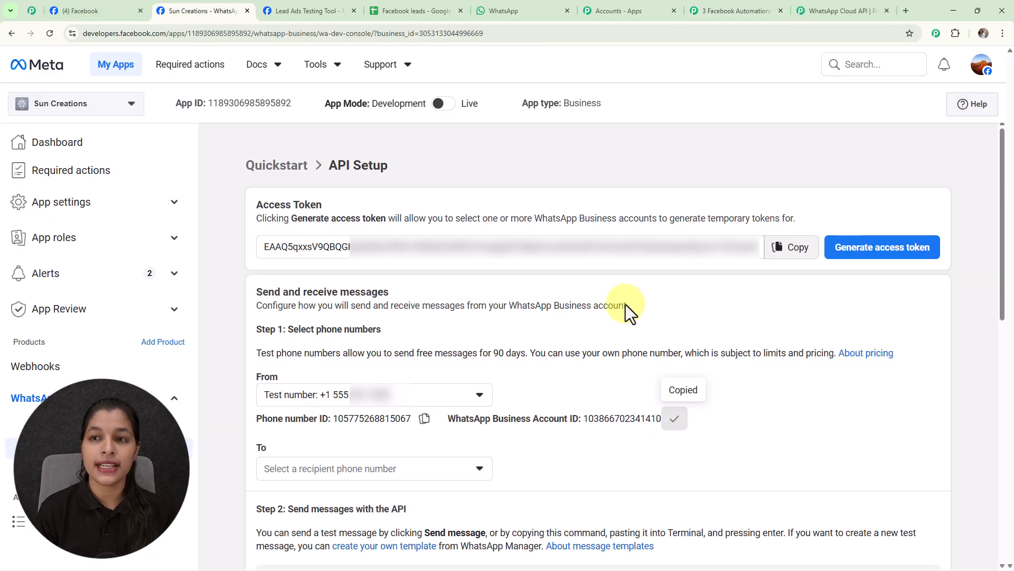
{"action": "left_click", "coordinate": [716, 13]}
{"action": "left_click", "coordinate": [638, 418]}
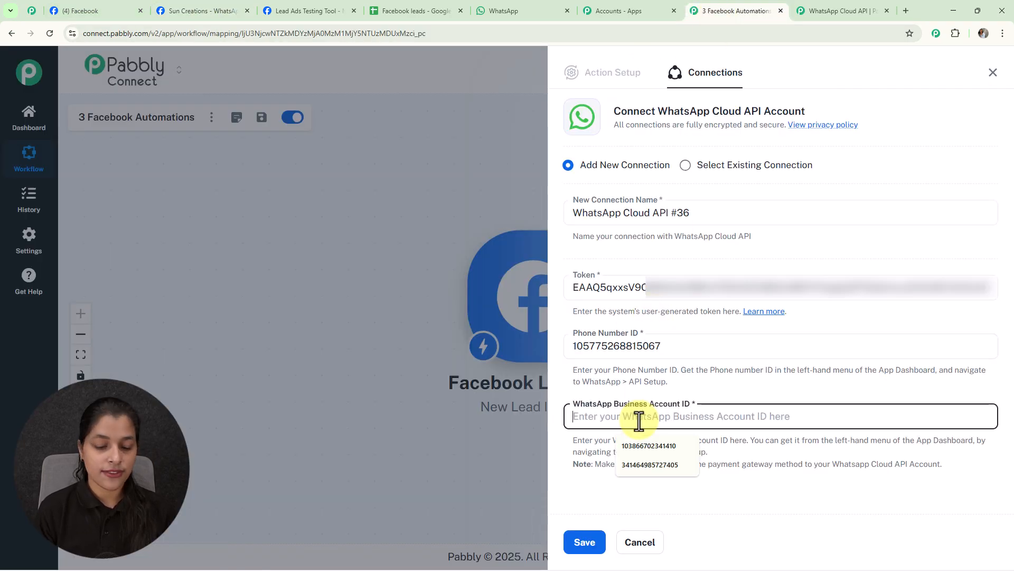
{"action": "key", "text": "ctrl+v"}
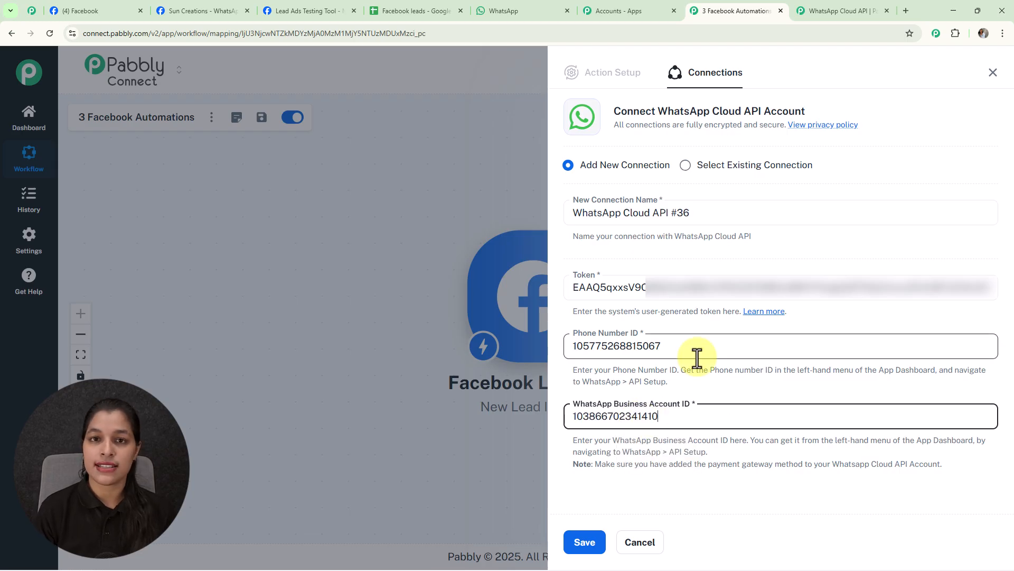
{"action": "left_click", "coordinate": [583, 543]}
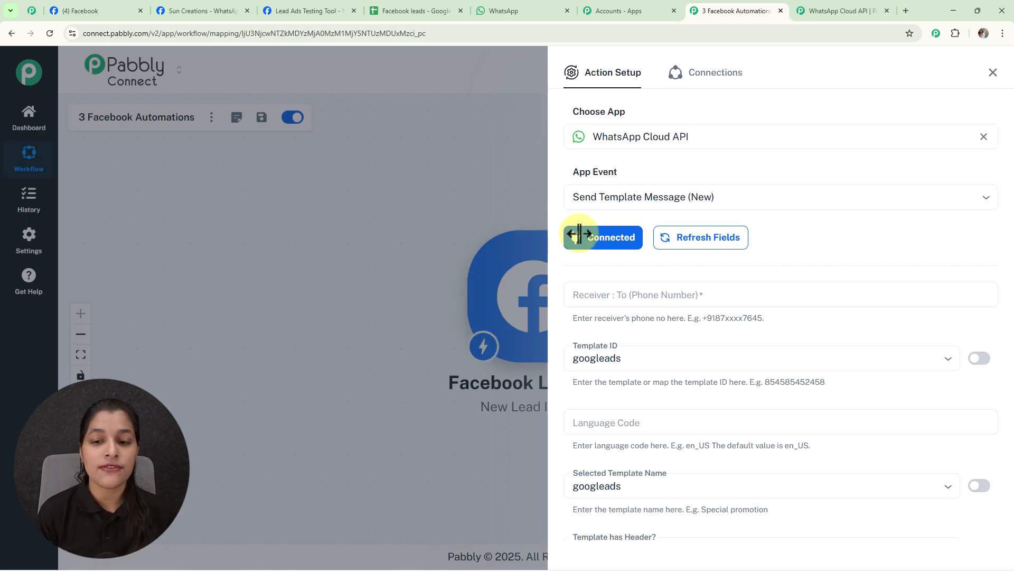
Map the receiver's phone number to the res4 phone_number value from the Facebook Lead Ads trigger.
{"action": "left_click", "coordinate": [655, 297]}
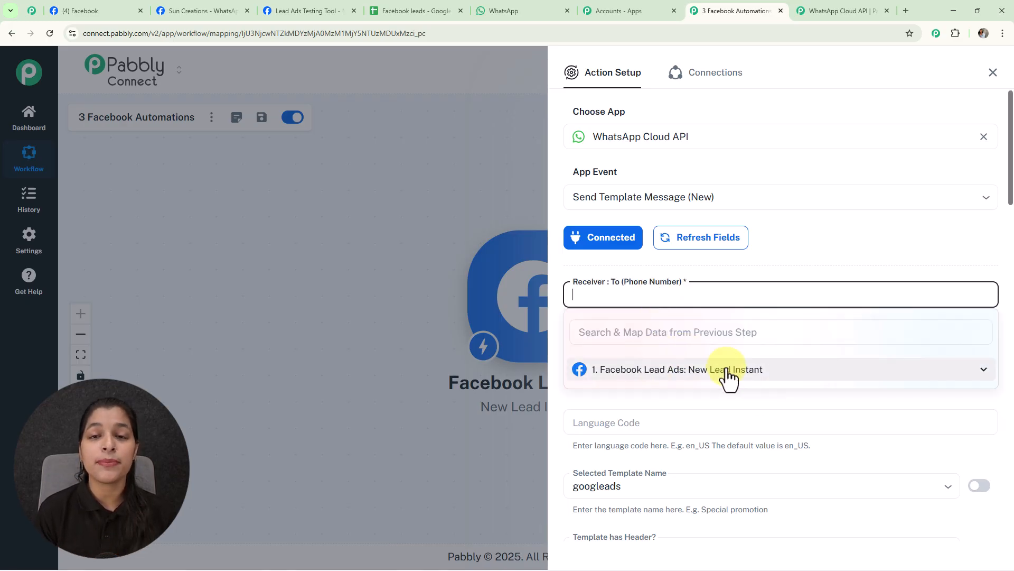
{"action": "left_click", "coordinate": [689, 371]}
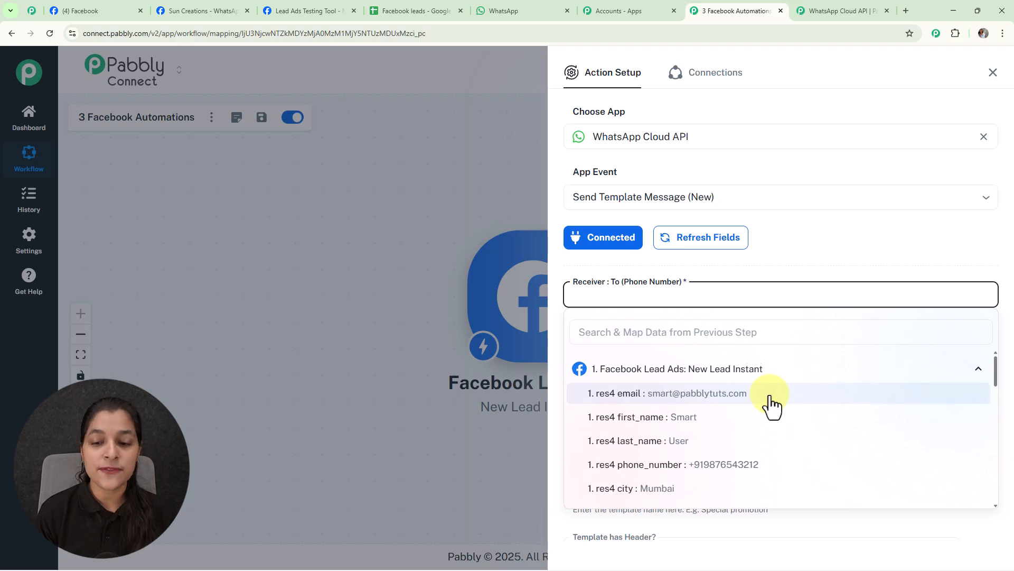
{"action": "scroll", "coordinate": [772, 404], "scroll_direction": "down", "scroll_amount": 2}
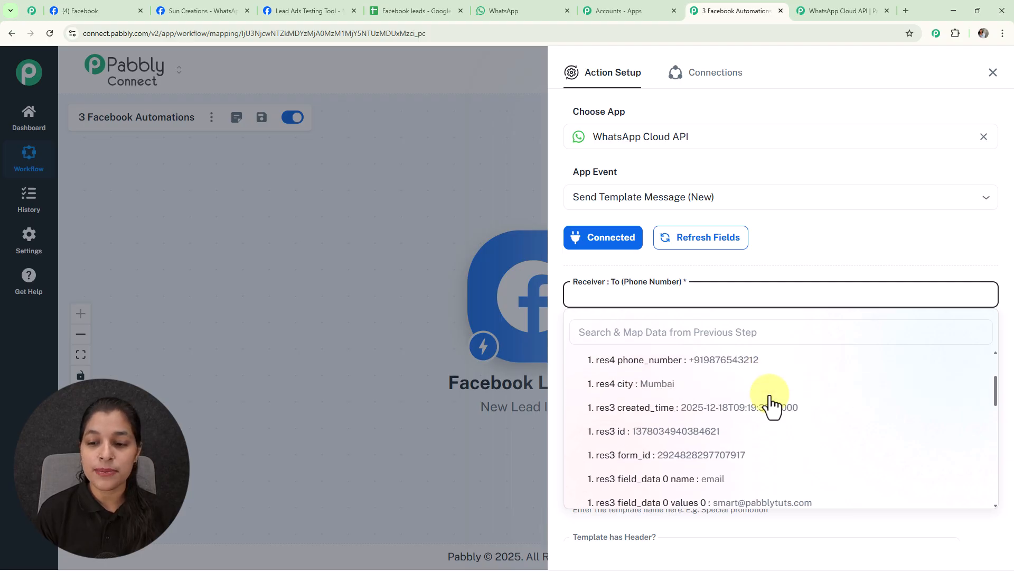
{"action": "left_click", "coordinate": [751, 365]}
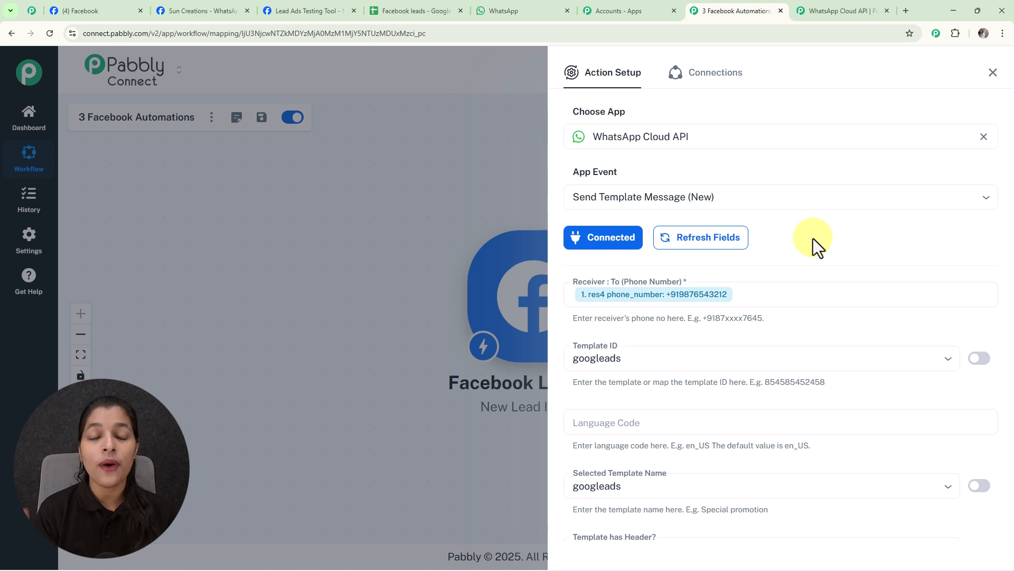
Open WhatsApp Manager's message templates from Meta's API Setup page and view the confirmation template's details.
{"action": "scroll", "coordinate": [813, 238], "scroll_direction": "down", "scroll_amount": 3}
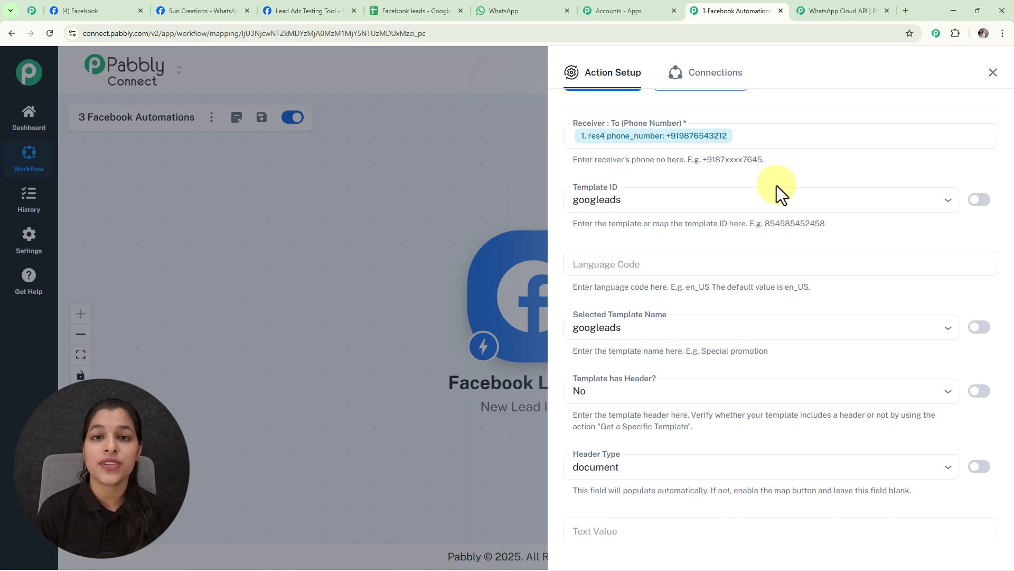
{"action": "left_click", "coordinate": [190, 11]}
{"action": "scroll", "coordinate": [635, 359], "scroll_direction": "down", "scroll_amount": 1}
{"action": "scroll", "coordinate": [636, 359], "scroll_direction": "down", "scroll_amount": 2}
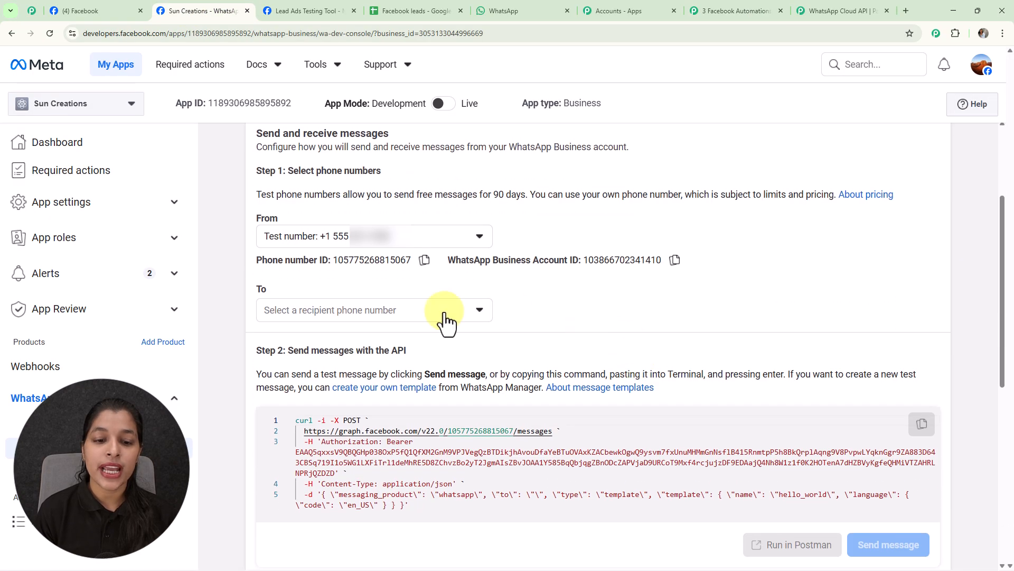
{"action": "left_click", "coordinate": [406, 389]}
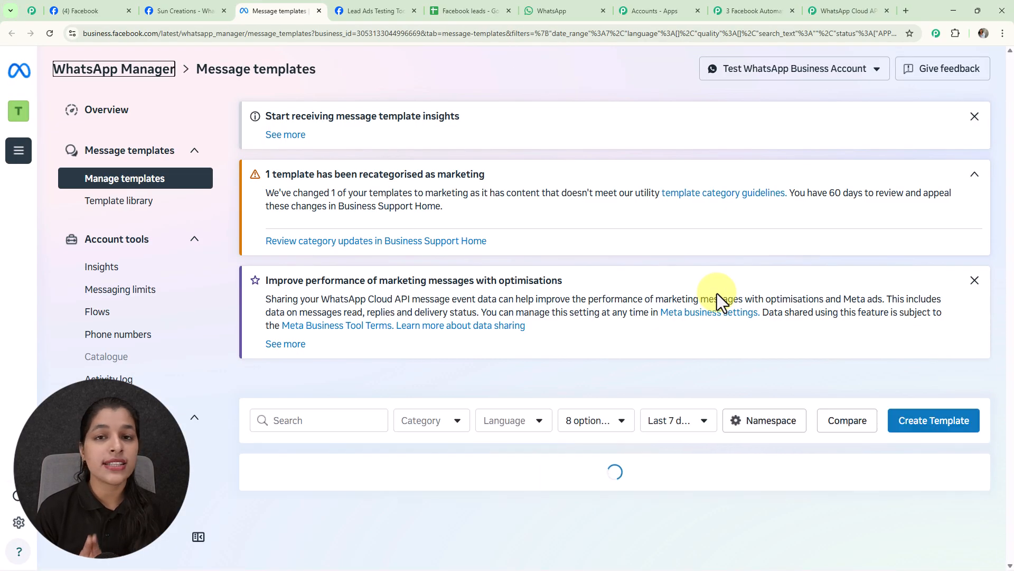
{"action": "scroll", "coordinate": [718, 294], "scroll_direction": "down", "scroll_amount": 5}
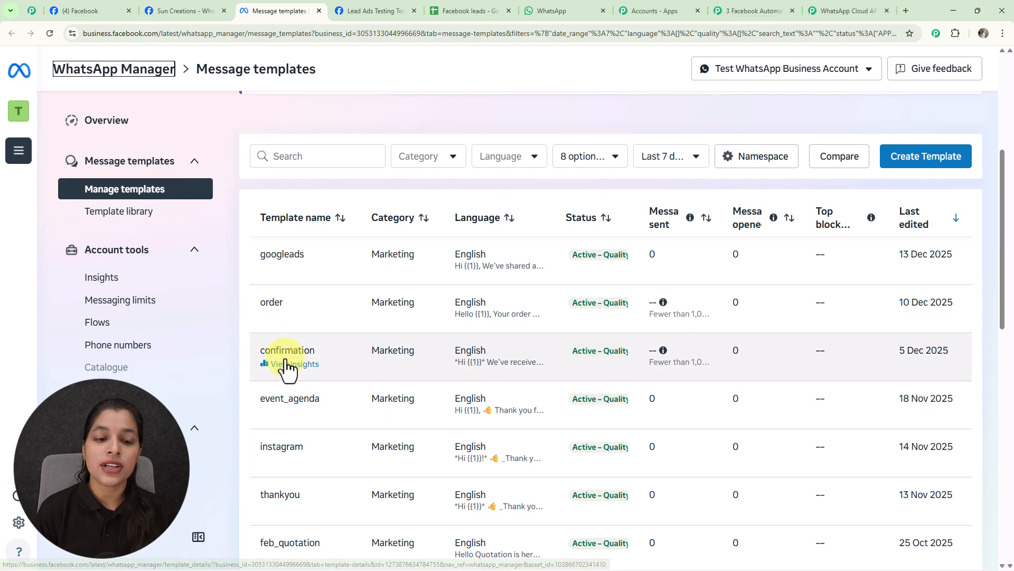
{"action": "left_click", "coordinate": [301, 365]}
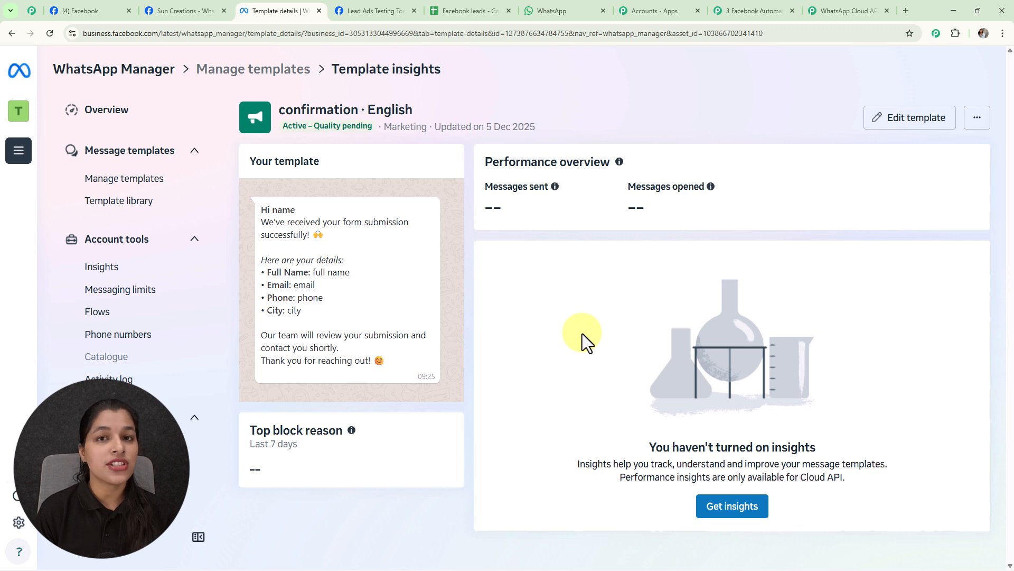
Switch to Pabbly Connect, choose confirmation as the Template ID and set the Language Code to en.
{"action": "left_click", "coordinate": [762, 8]}
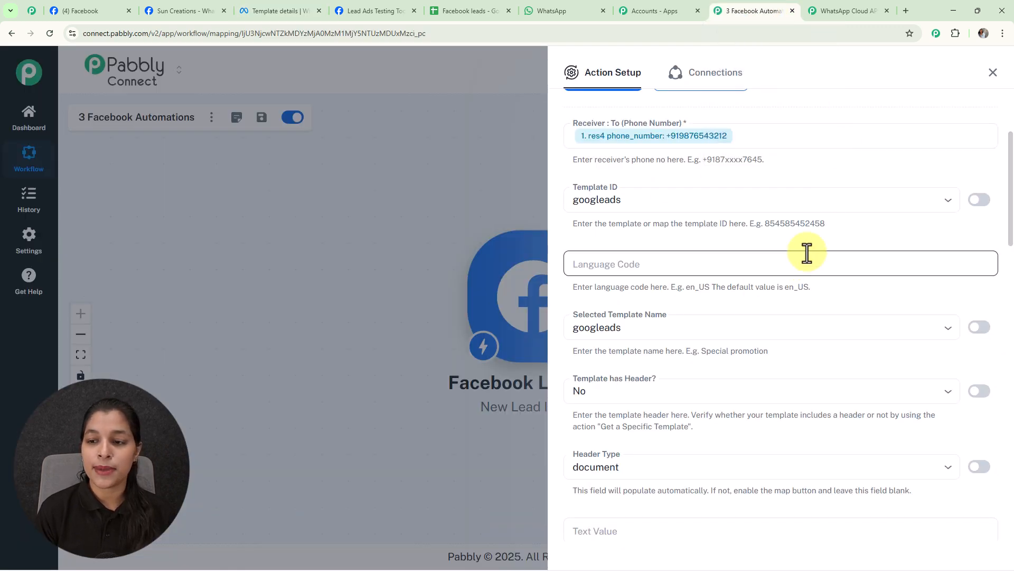
{"action": "left_click", "coordinate": [948, 205]}
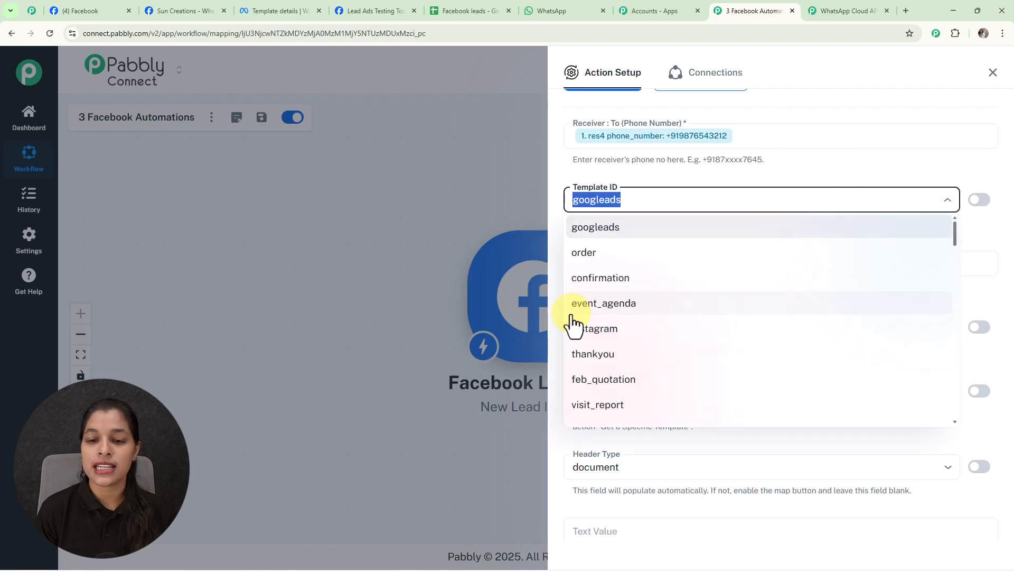
{"action": "left_click", "coordinate": [611, 279]}
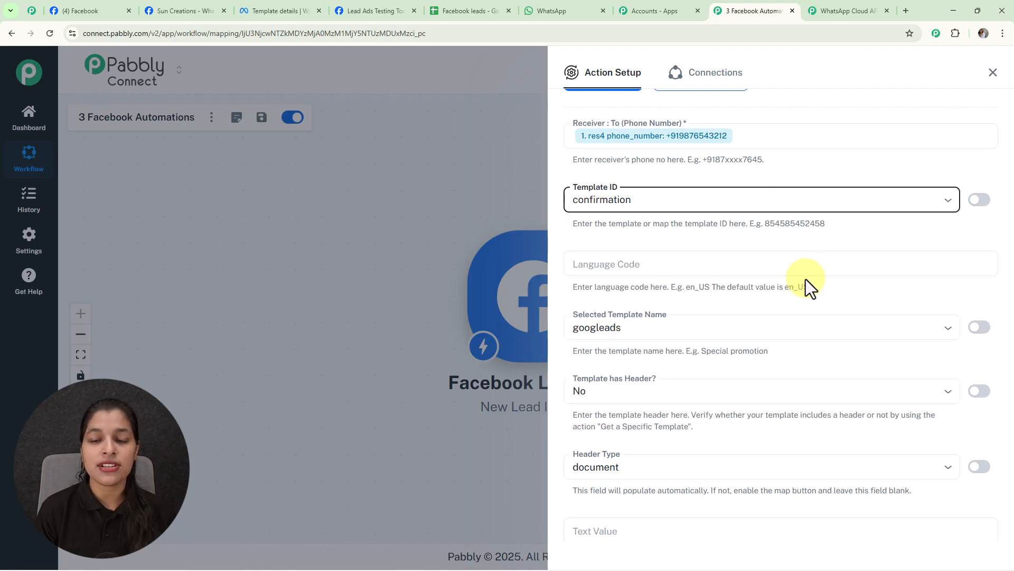
{"action": "left_click", "coordinate": [644, 268]}
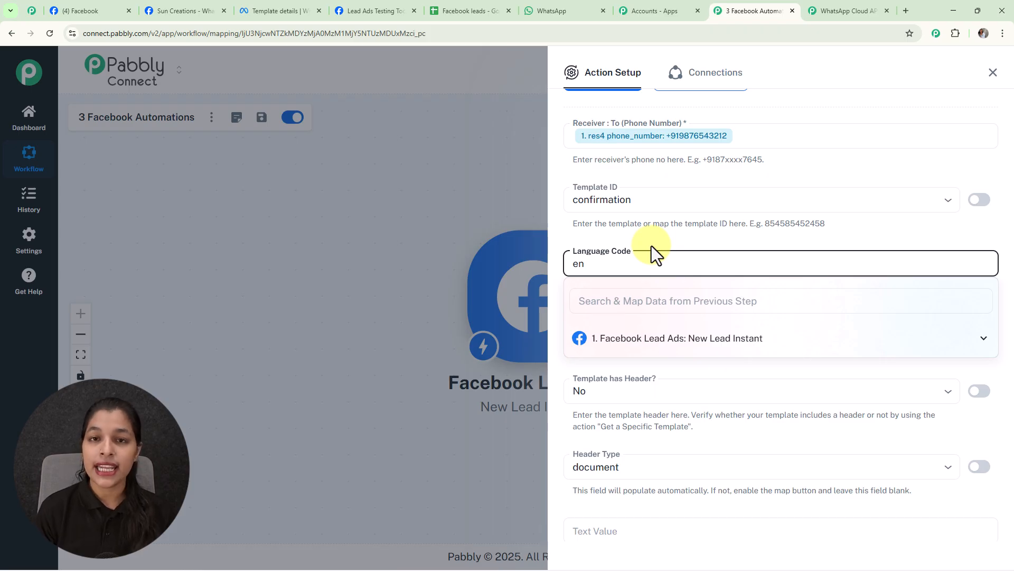
{"action": "left_click", "coordinate": [651, 246]}
Set the Selected Template Name to confirmation.
{"action": "scroll", "coordinate": [652, 246], "scroll_direction": "down", "scroll_amount": 2}
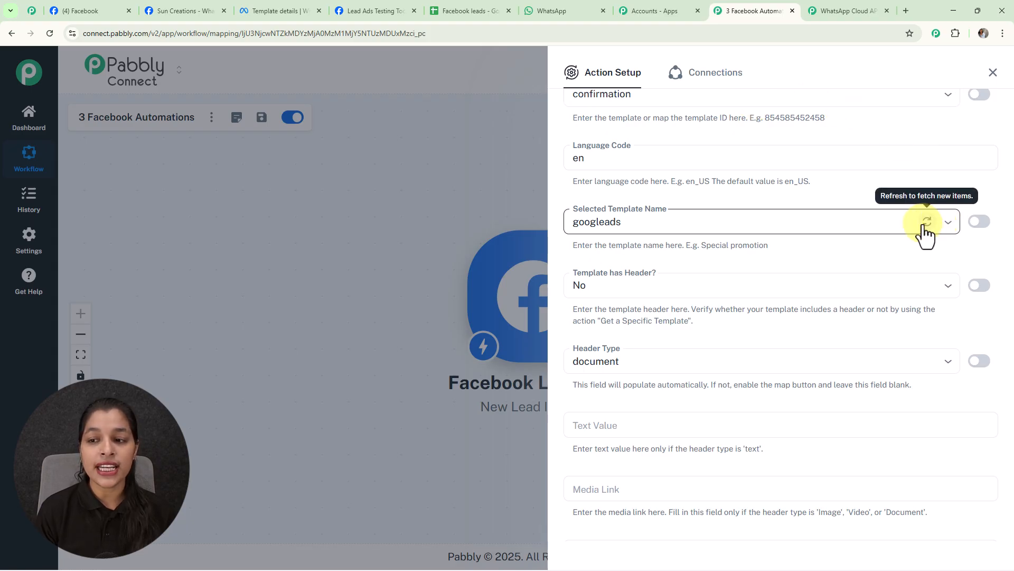
{"action": "left_click", "coordinate": [925, 223]}
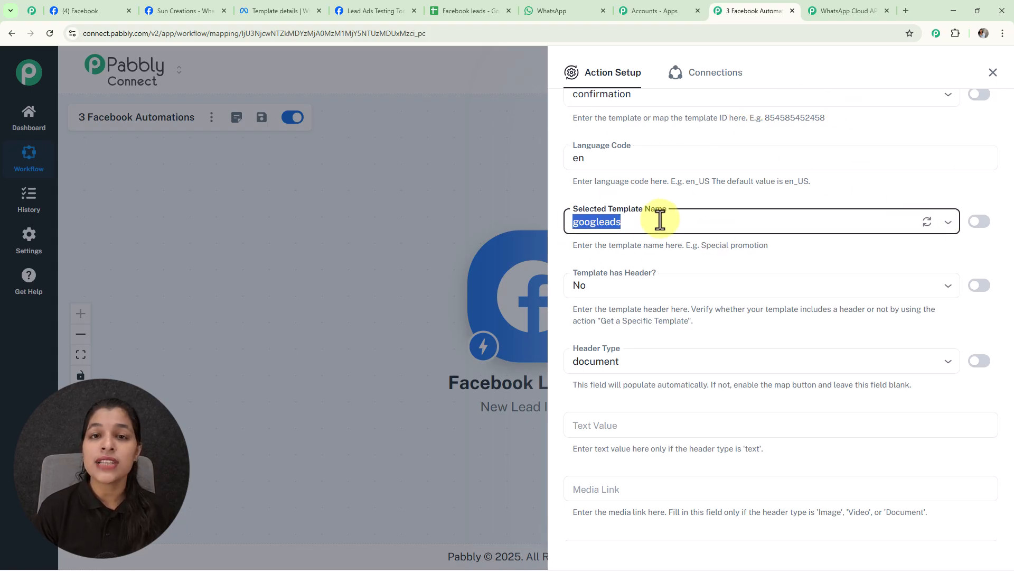
{"action": "scroll", "coordinate": [676, 200], "scroll_direction": "up", "scroll_amount": 1}
{"action": "type", "text": "confirmation"}
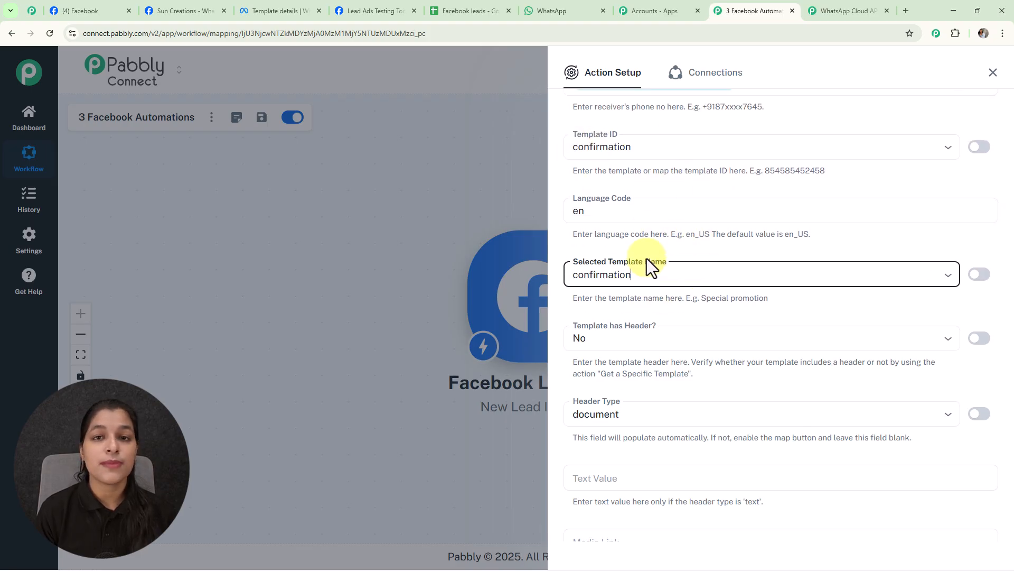
Check the confirmation template for a header in WhatsApp Manager, and in Pabbly enable mapping for Header Type and clear its value.
{"action": "scroll", "coordinate": [648, 258], "scroll_direction": "down", "scroll_amount": 2}
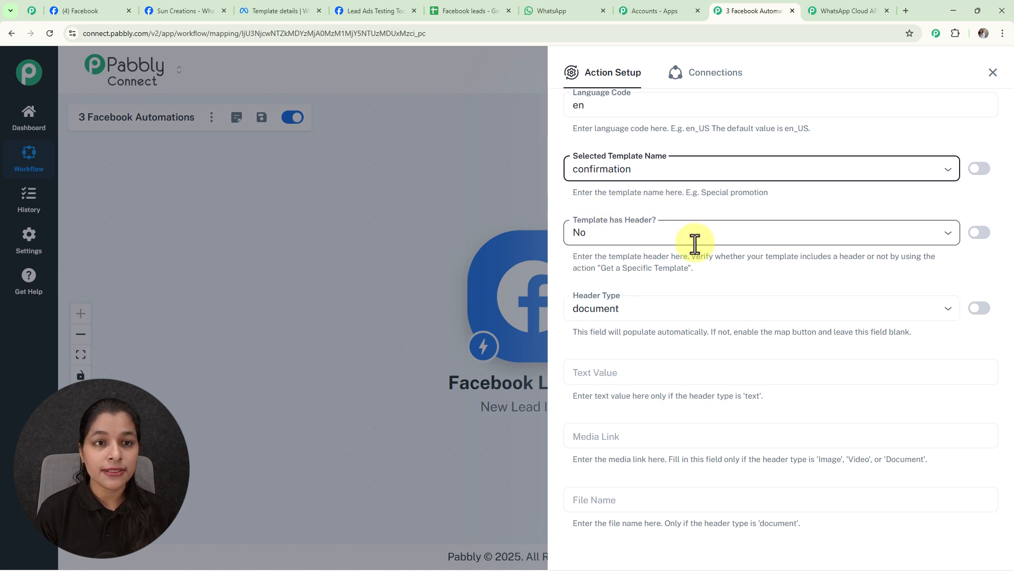
{"action": "left_click", "coordinate": [272, 11]}
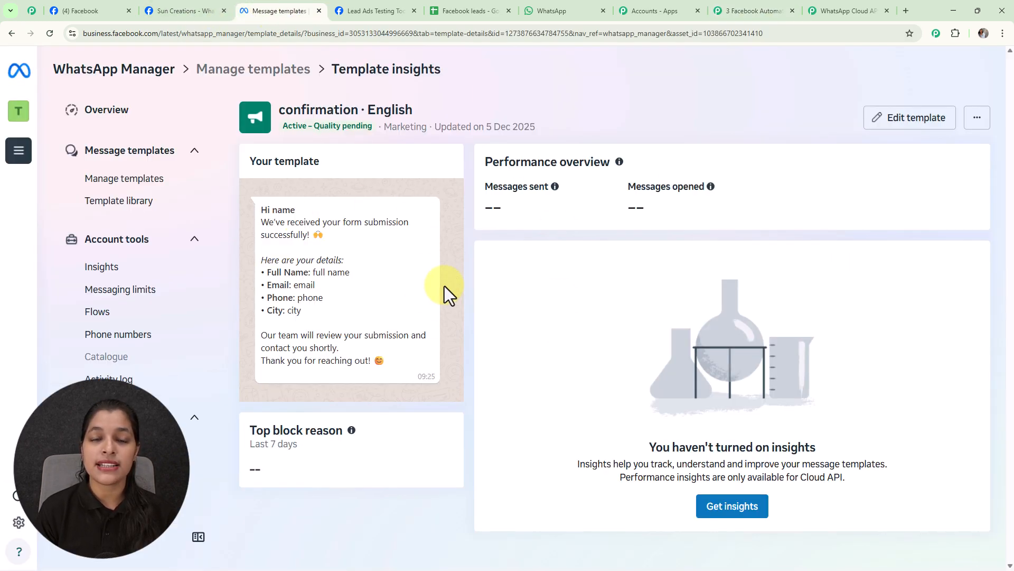
{"action": "left_click", "coordinate": [749, 11]}
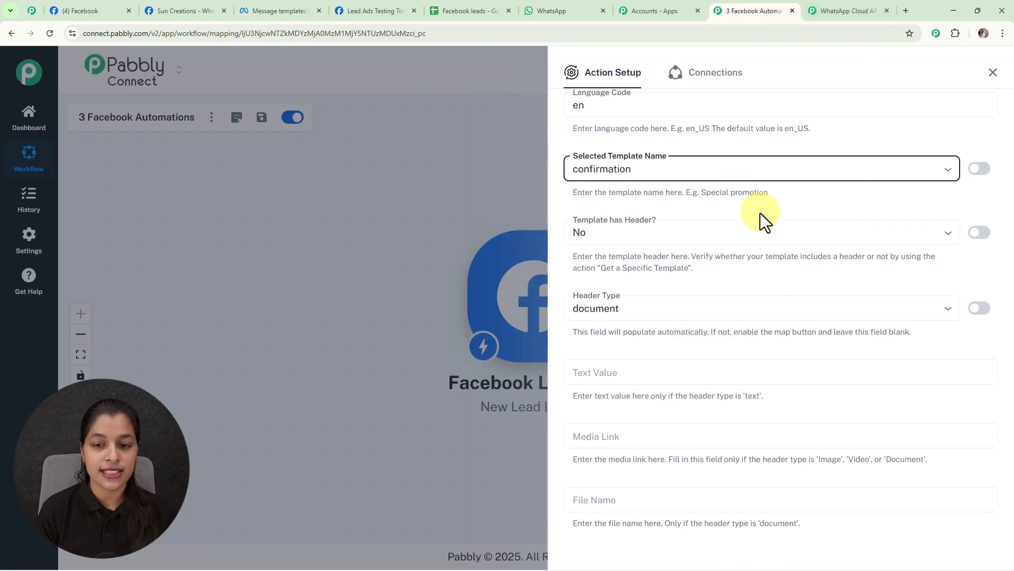
{"action": "scroll", "coordinate": [597, 293], "scroll_direction": "down", "scroll_amount": 2}
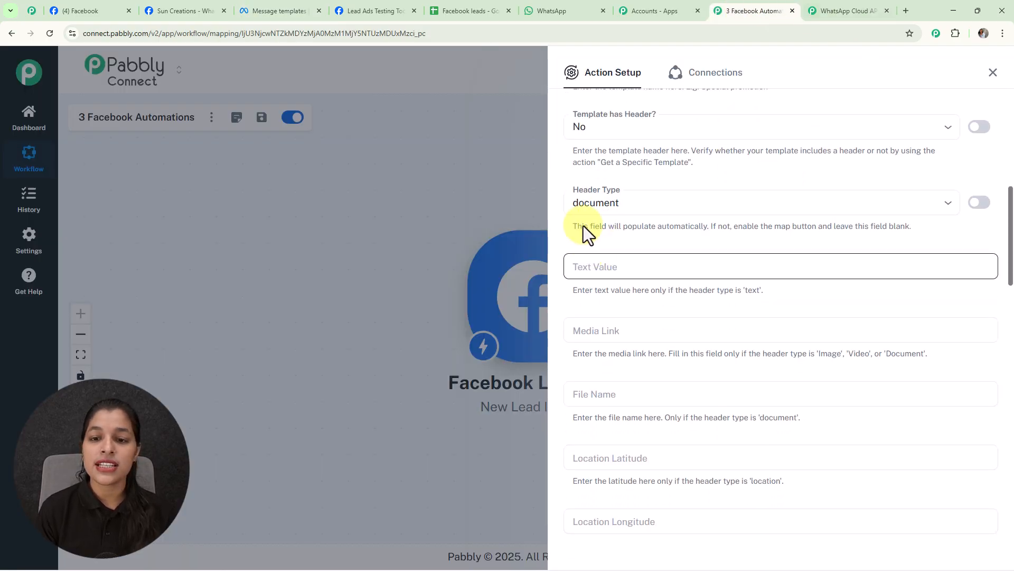
{"action": "left_click", "coordinate": [979, 204]}
{"action": "left_click_drag", "start_coordinate": [693, 213], "coordinate": [552, 220]}
{"action": "key", "text": "BackSpace"}
{"action": "left_click", "coordinate": [671, 182]}
Set the Template has Body? option to Yes.
{"action": "scroll", "coordinate": [684, 317], "scroll_direction": "down", "scroll_amount": 1}
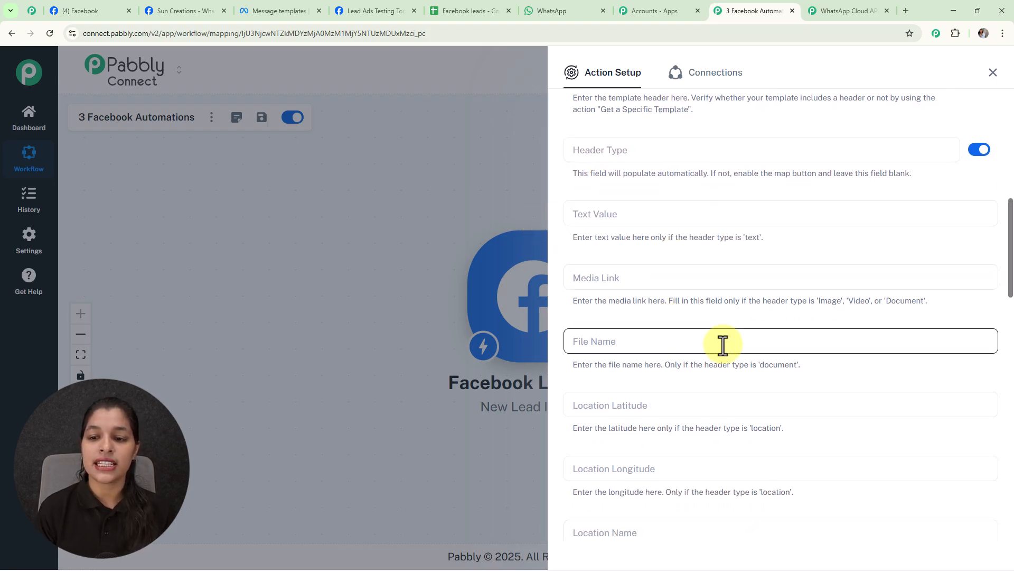
{"action": "scroll", "coordinate": [677, 341], "scroll_direction": "down", "scroll_amount": 6}
{"action": "scroll", "coordinate": [676, 340], "scroll_direction": "down", "scroll_amount": 3}
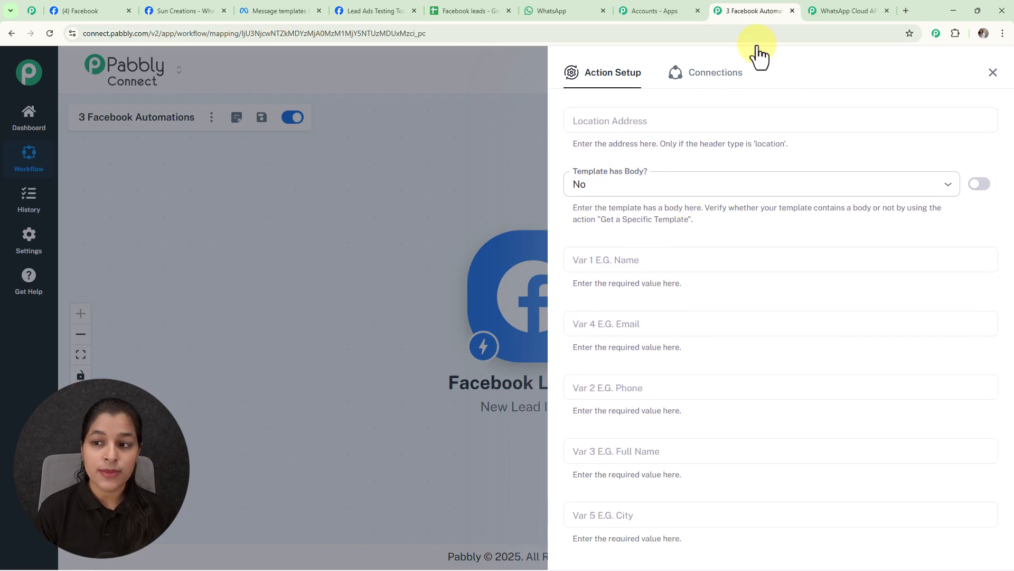
{"action": "left_click", "coordinate": [947, 187]}
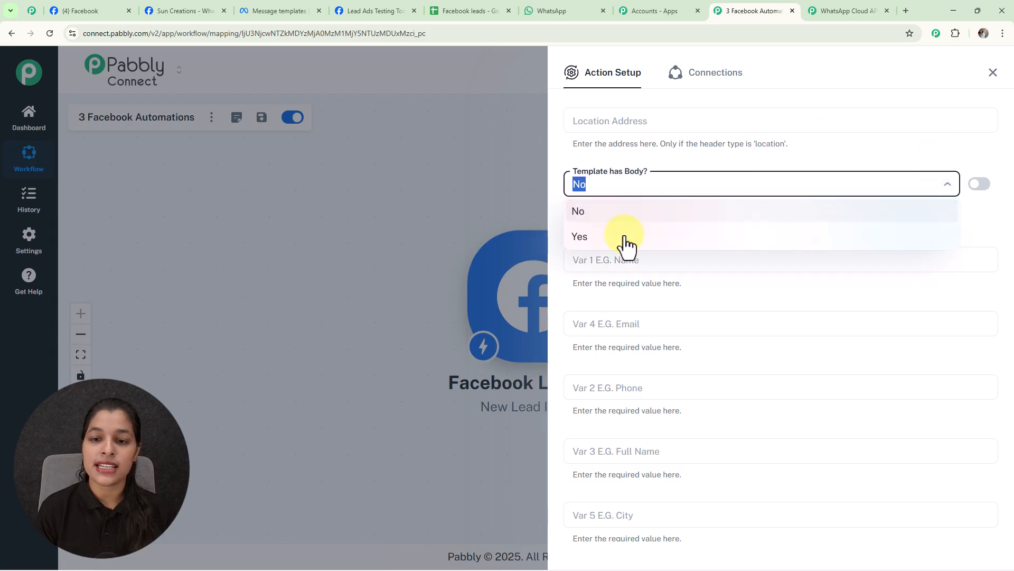
{"action": "left_click", "coordinate": [625, 239]}
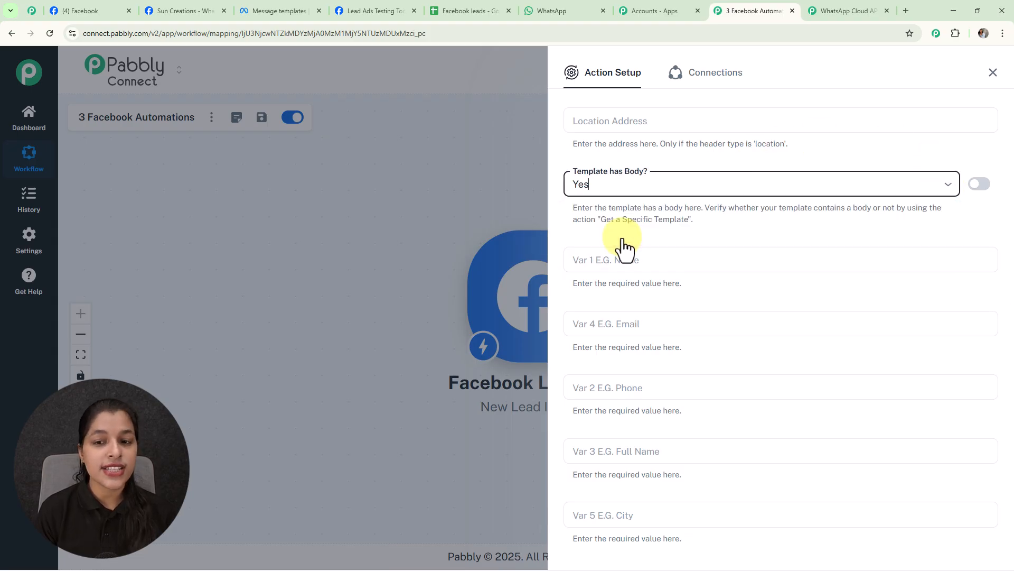
Open the confirmation template for editing in WhatsApp Manager and examine the sample value of each body variable.
{"action": "scroll", "coordinate": [629, 254], "scroll_direction": "down", "scroll_amount": 4}
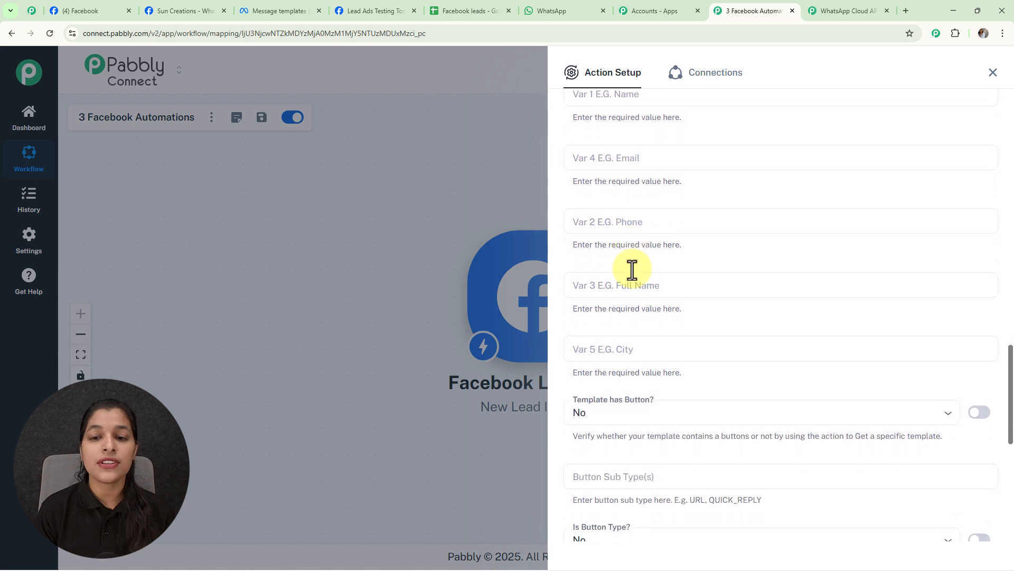
{"action": "scroll", "coordinate": [636, 286], "scroll_direction": "up", "scroll_amount": 2}
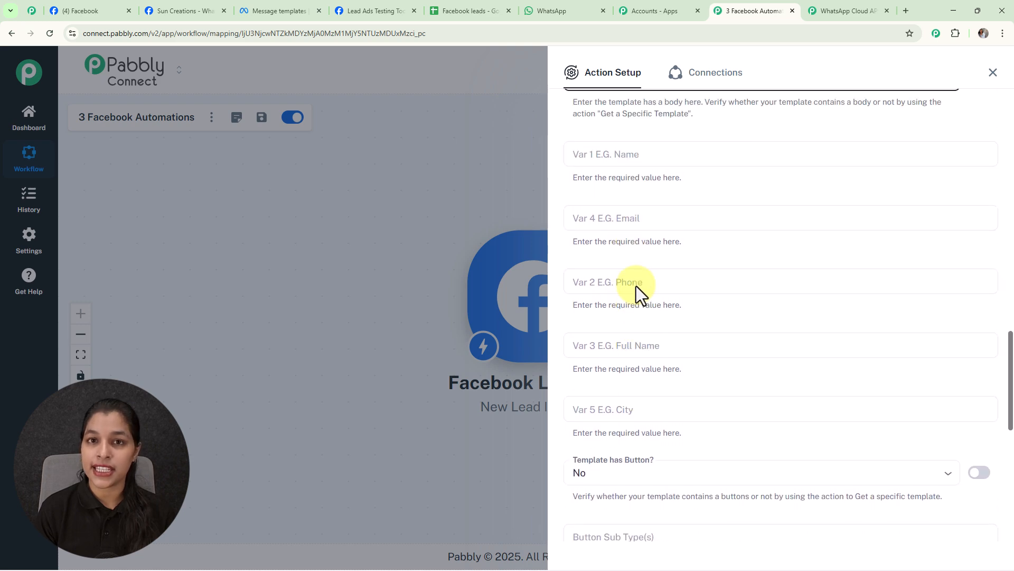
{"action": "left_click", "coordinate": [279, 10]}
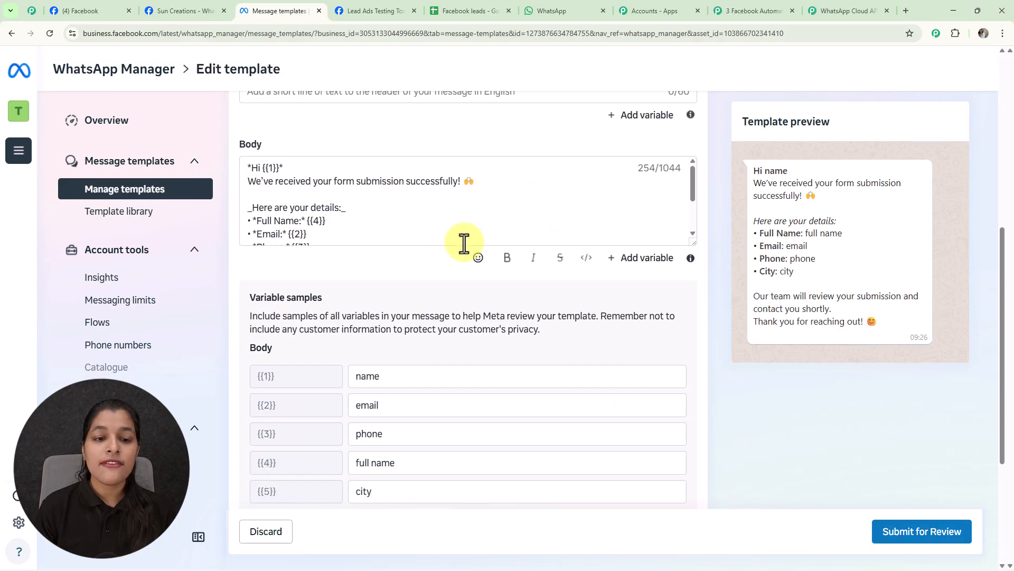
{"action": "scroll", "coordinate": [364, 217], "scroll_direction": "down", "scroll_amount": 2}
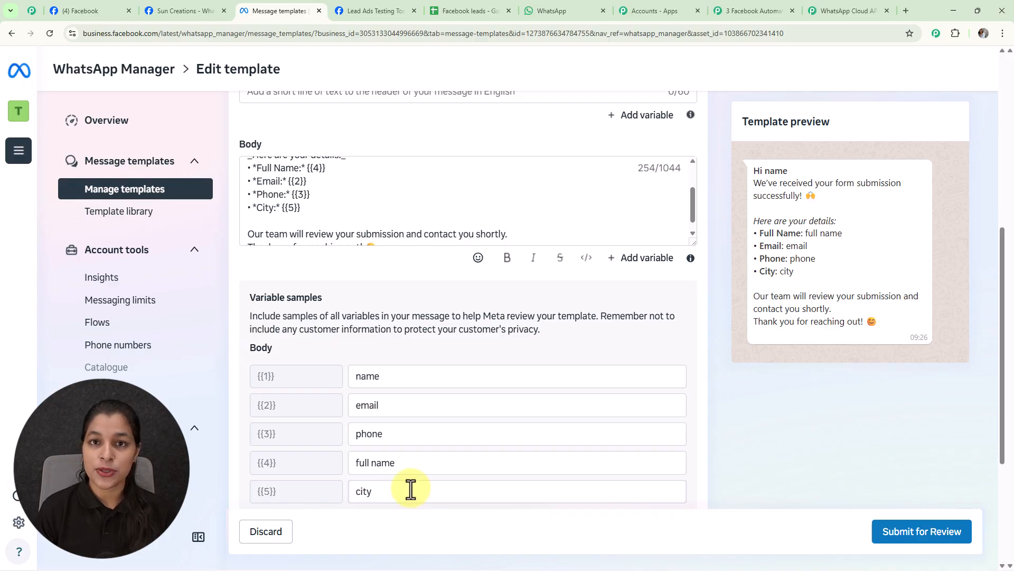
Back in Pabbly Connect, map the Var 1 Name field to res4 first_name from the Facebook Lead Ads trigger.
{"action": "left_click", "coordinate": [746, 11]}
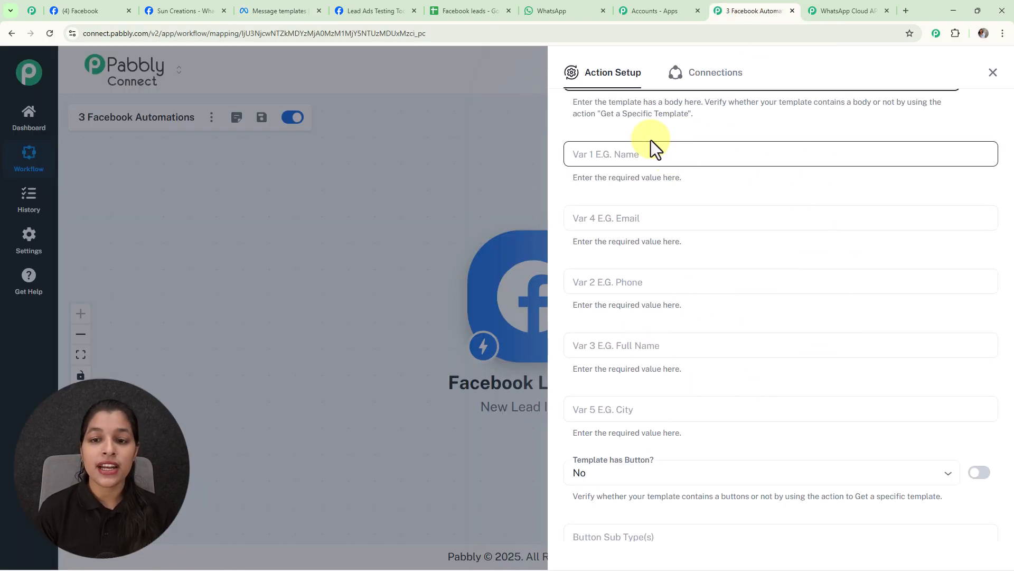
{"action": "left_click", "coordinate": [652, 159]}
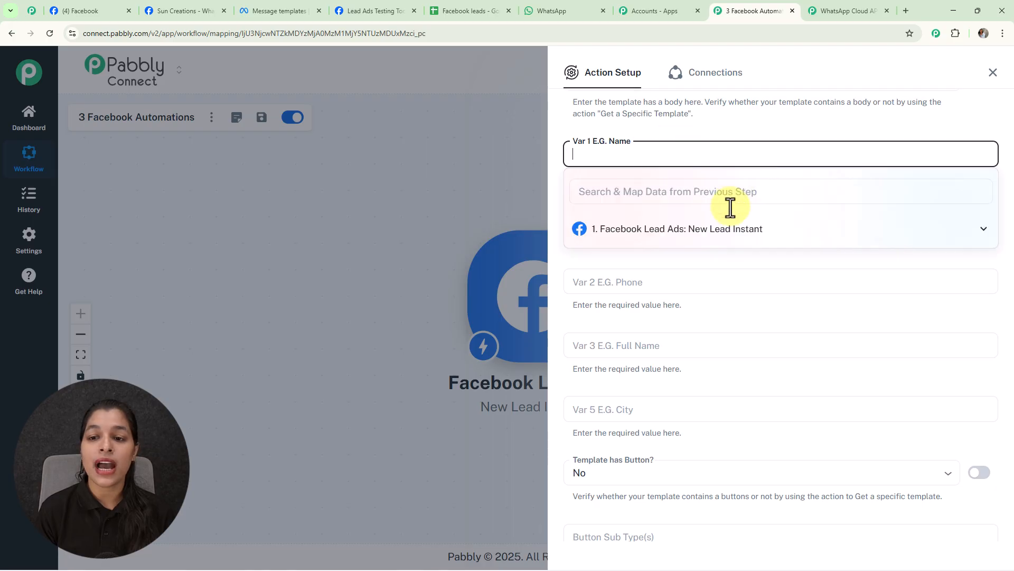
{"action": "left_click", "coordinate": [692, 232]}
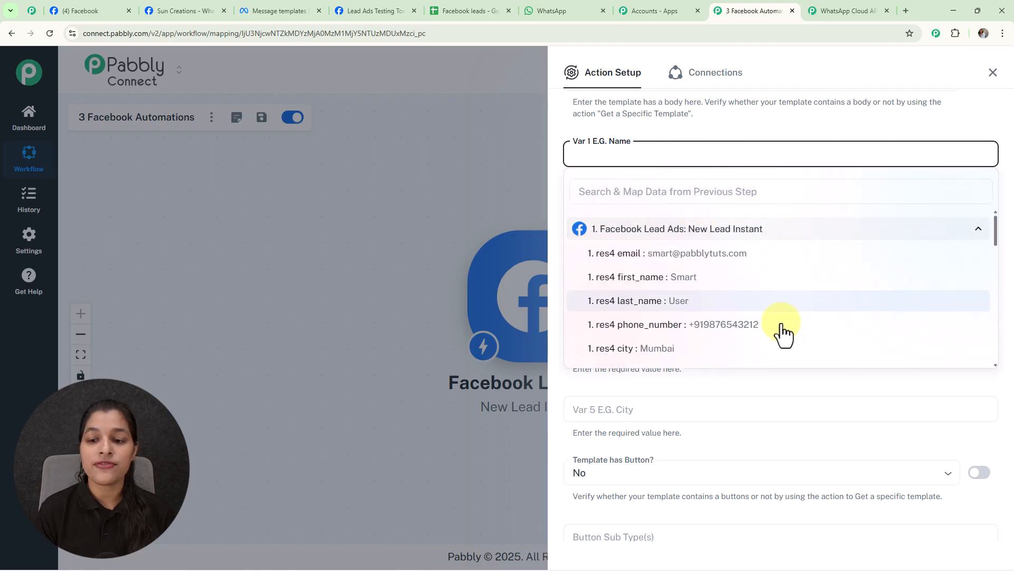
{"action": "left_click", "coordinate": [710, 290]}
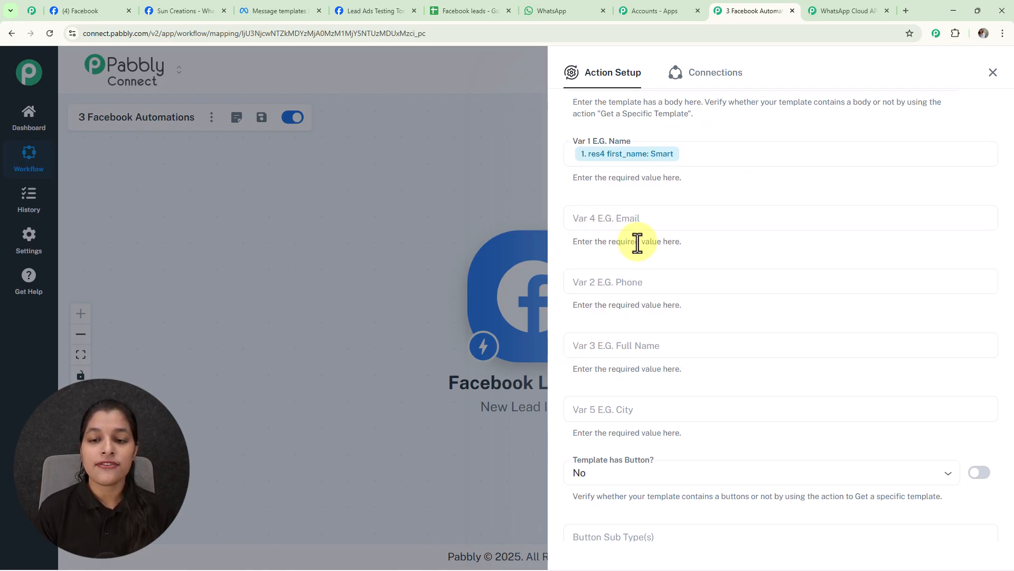
Map the Var 4 Email field to res4 email and the Var 2 Phone field to res4 phone_number.
{"action": "left_click", "coordinate": [627, 221]}
{"action": "left_click", "coordinate": [692, 299]}
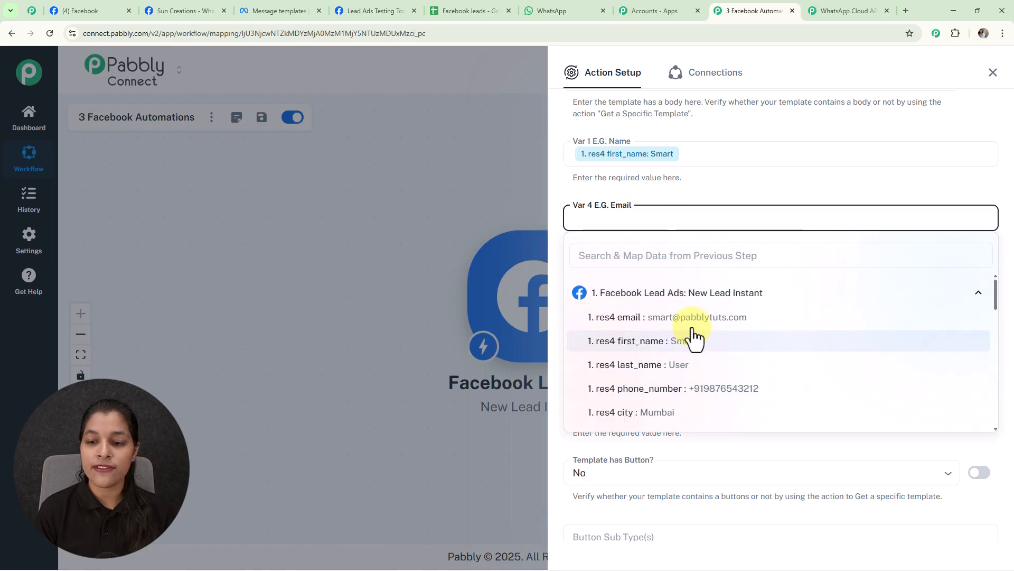
{"action": "left_click", "coordinate": [693, 322]}
{"action": "left_click", "coordinate": [732, 187]}
{"action": "left_click", "coordinate": [675, 281]}
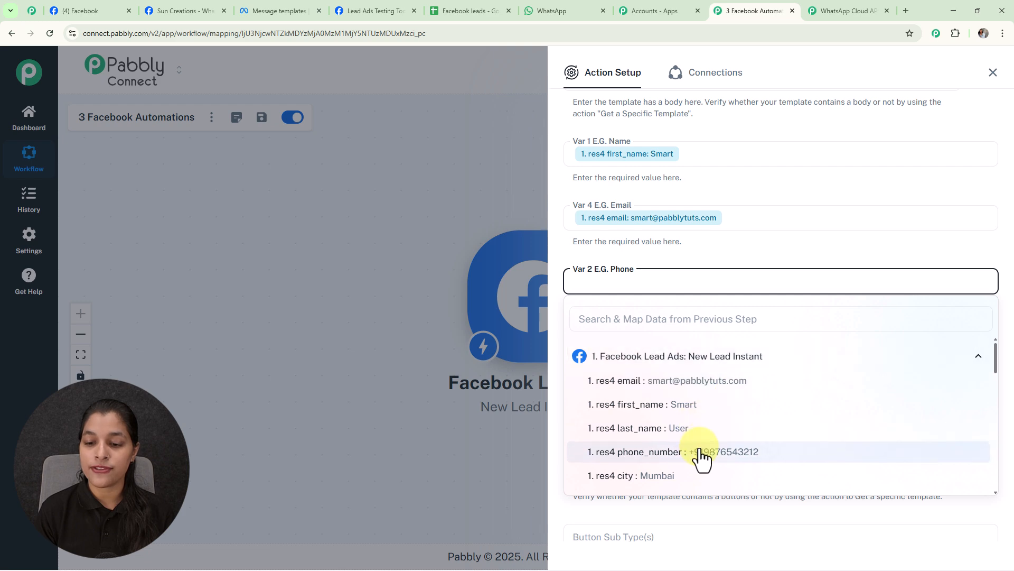
{"action": "left_click", "coordinate": [698, 452]}
{"action": "left_click", "coordinate": [782, 258]}
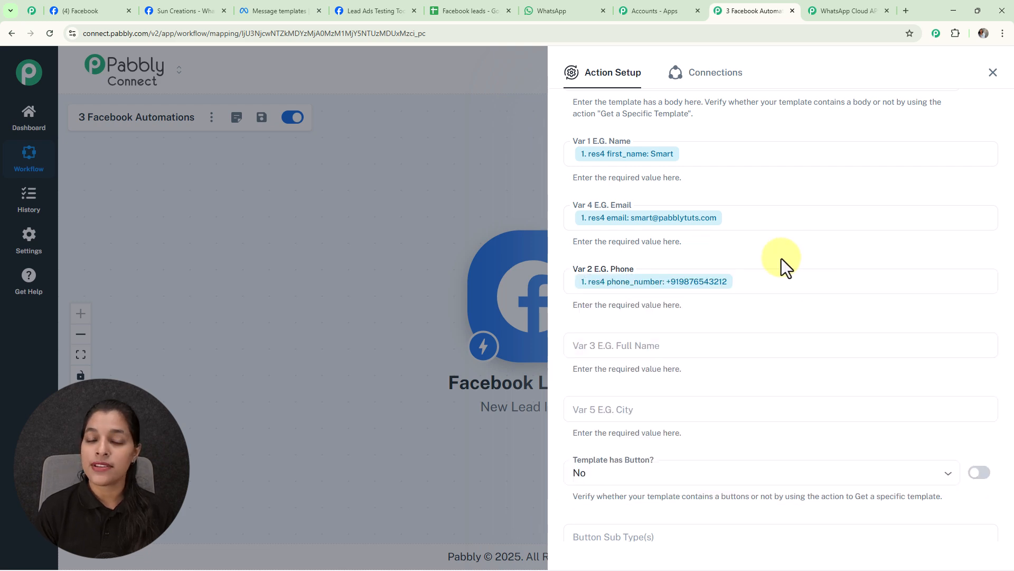
Map the Var 3 Full Name field to res4 first_name followed by res4 last_name.
{"action": "left_click", "coordinate": [689, 340]}
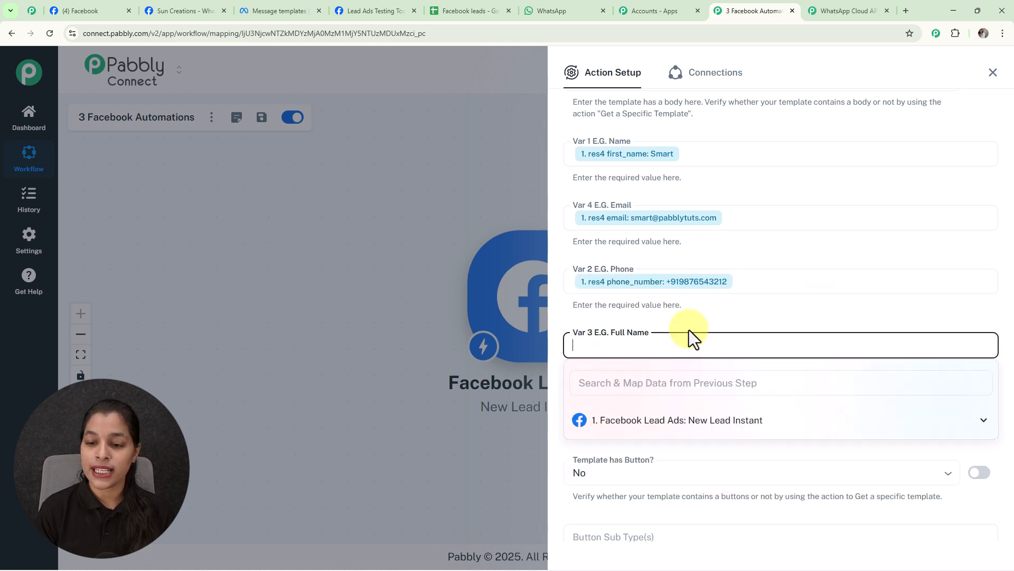
{"action": "left_click", "coordinate": [748, 422]}
{"action": "left_click", "coordinate": [685, 469]}
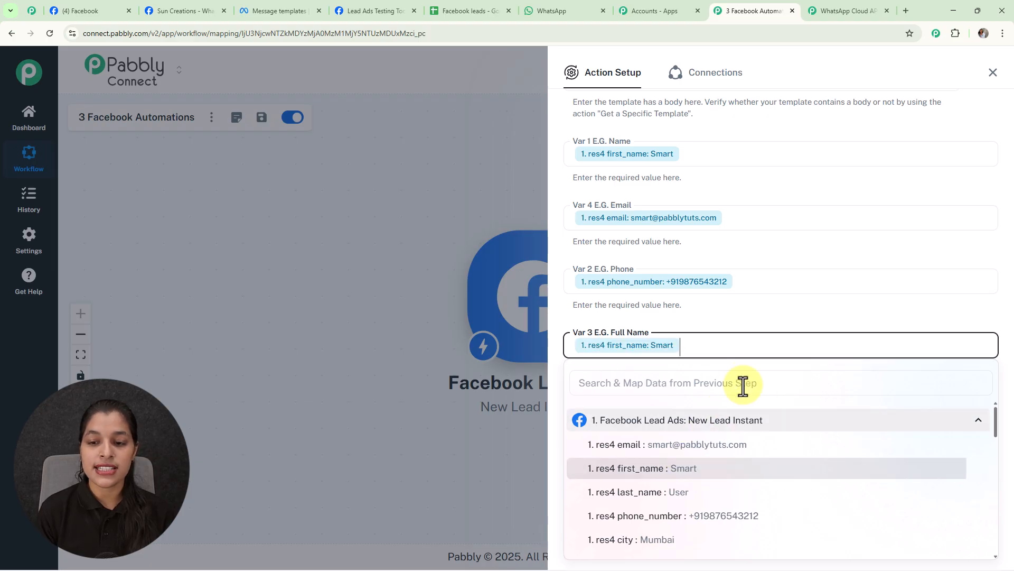
{"action": "left_click", "coordinate": [692, 494]}
{"action": "left_click", "coordinate": [763, 299]}
Map the Var 5 City field to res4 city and review the mapped variables and the remaining button fields.
{"action": "scroll", "coordinate": [764, 299], "scroll_direction": "down", "scroll_amount": 3}
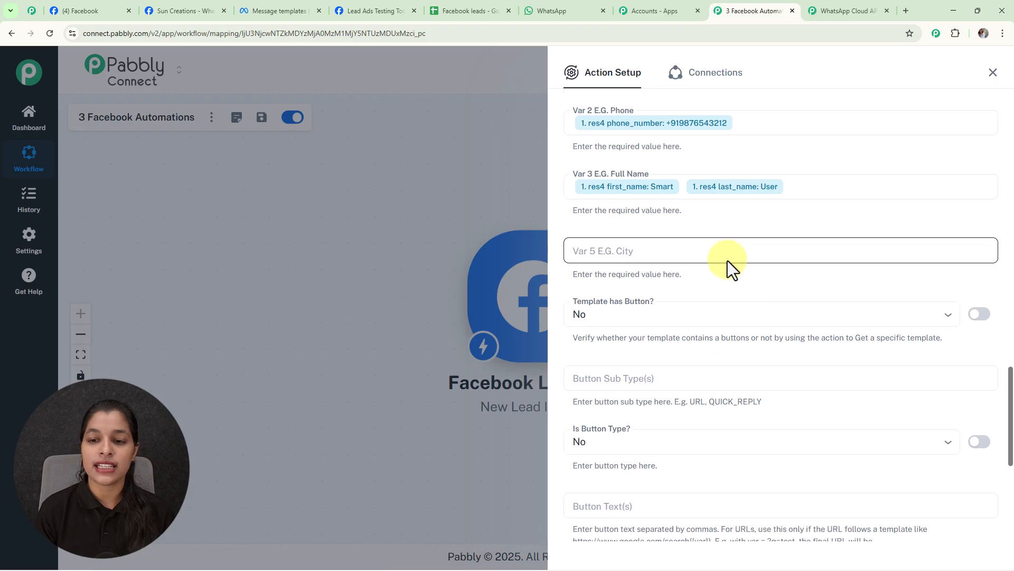
{"action": "left_click", "coordinate": [716, 254]}
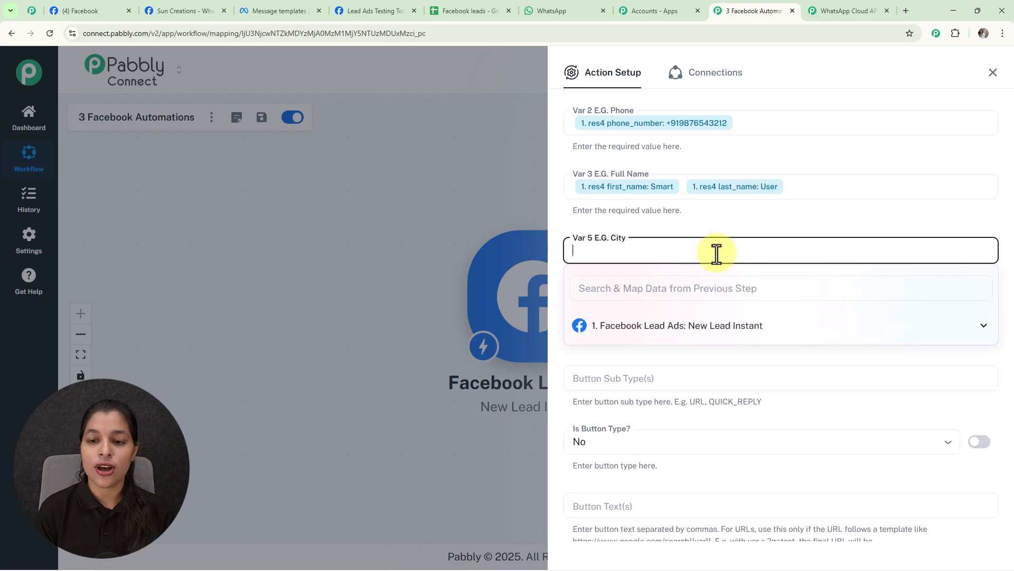
{"action": "left_click", "coordinate": [710, 338]}
{"action": "left_click", "coordinate": [716, 447]}
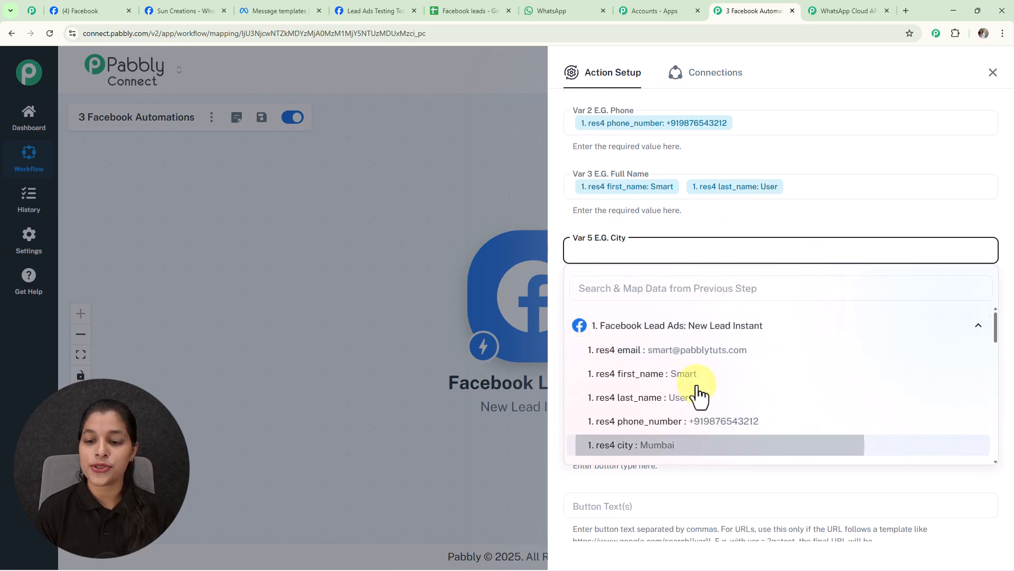
{"action": "left_click", "coordinate": [784, 214]}
{"action": "scroll", "coordinate": [782, 264], "scroll_direction": "up", "scroll_amount": 3}
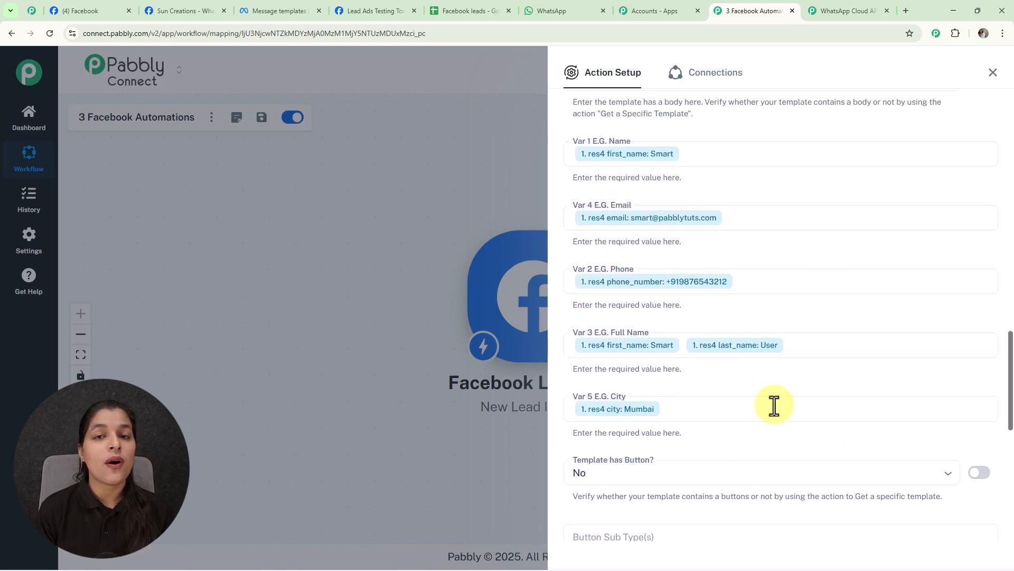
{"action": "scroll", "coordinate": [826, 323], "scroll_direction": "down", "scroll_amount": 5}
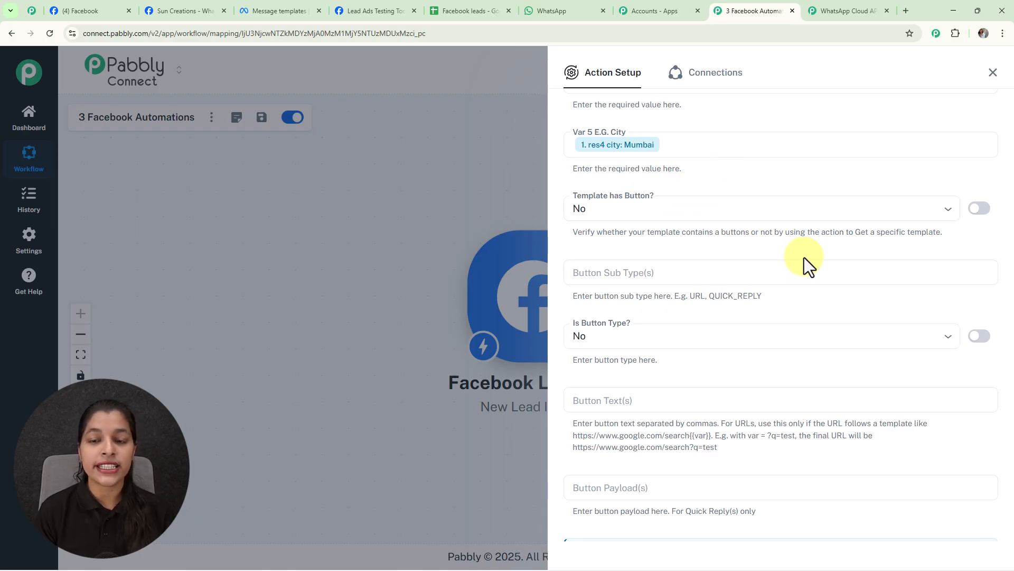
{"action": "scroll", "coordinate": [734, 286], "scroll_direction": "down", "scroll_amount": 4}
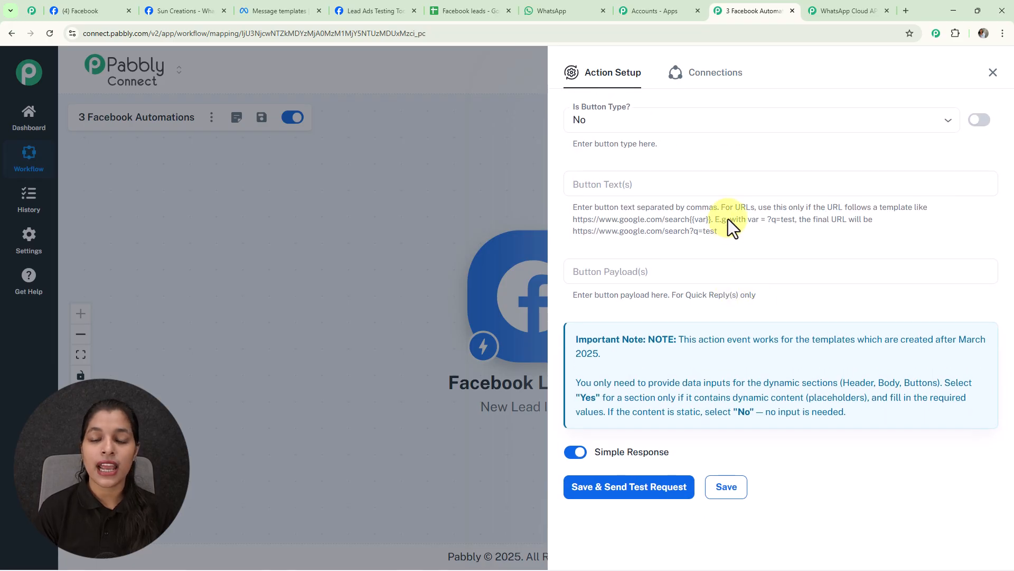
{"action": "scroll", "coordinate": [601, 240], "scroll_direction": "up", "scroll_amount": 6}
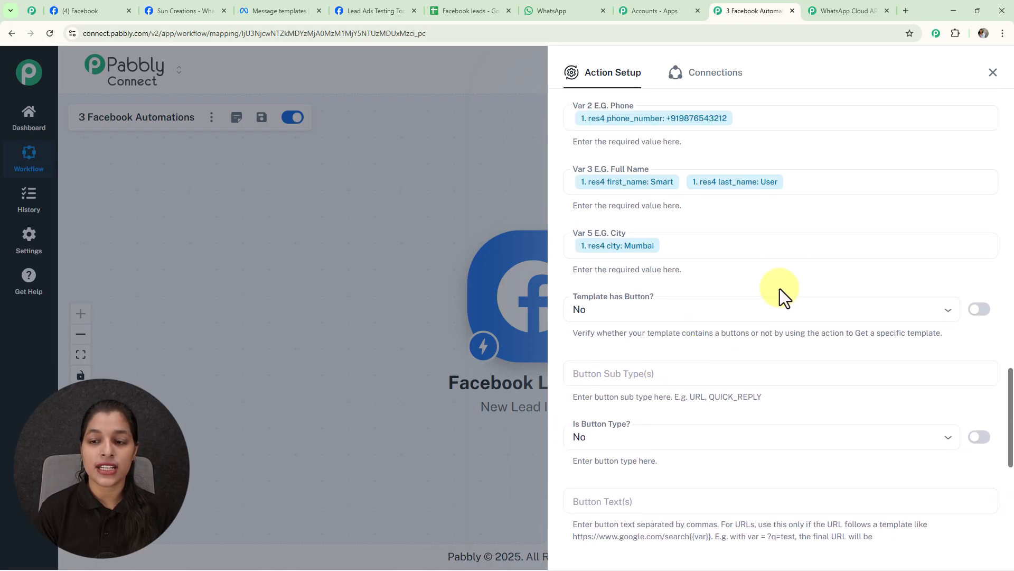
Replace the mapped Receiver phone number with a fixed WhatsApp test number that includes the country code.
{"action": "scroll", "coordinate": [779, 289], "scroll_direction": "up", "scroll_amount": 5}
{"action": "scroll", "coordinate": [780, 288], "scroll_direction": "up", "scroll_amount": 6}
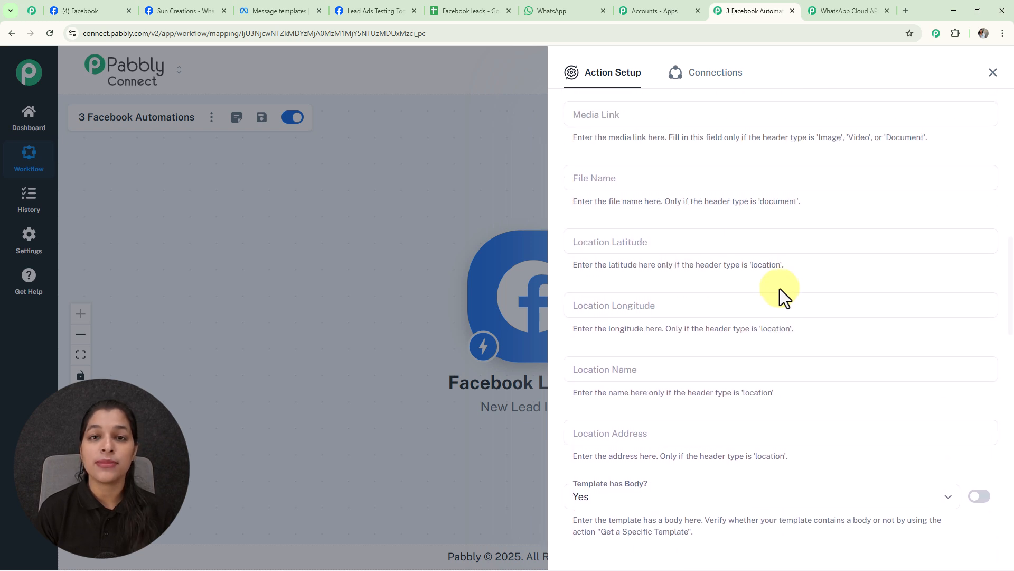
{"action": "scroll", "coordinate": [780, 288], "scroll_direction": "up", "scroll_amount": 5}
{"action": "scroll", "coordinate": [780, 288], "scroll_direction": "up", "scroll_amount": 6}
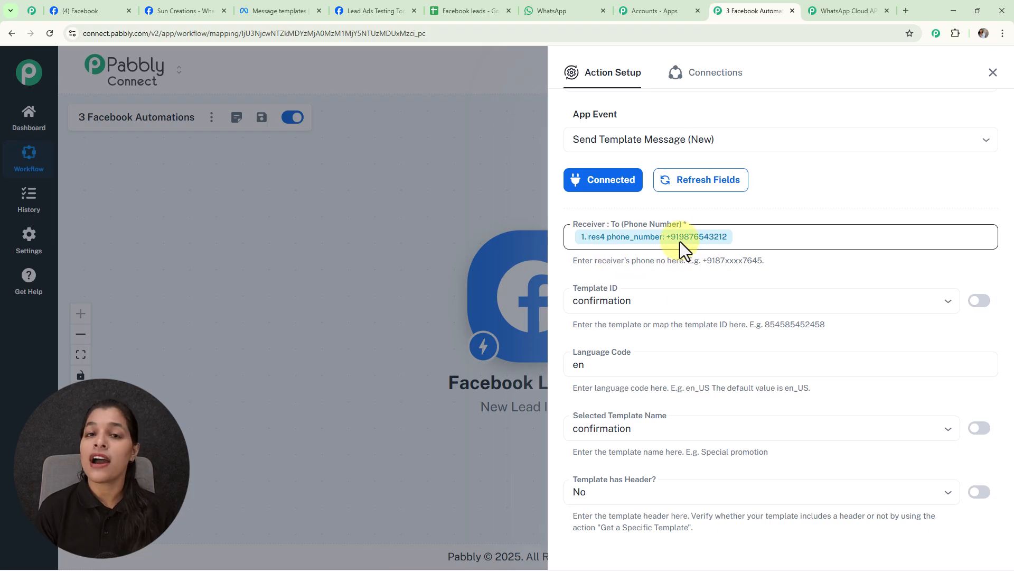
{"action": "left_click", "coordinate": [676, 236]}
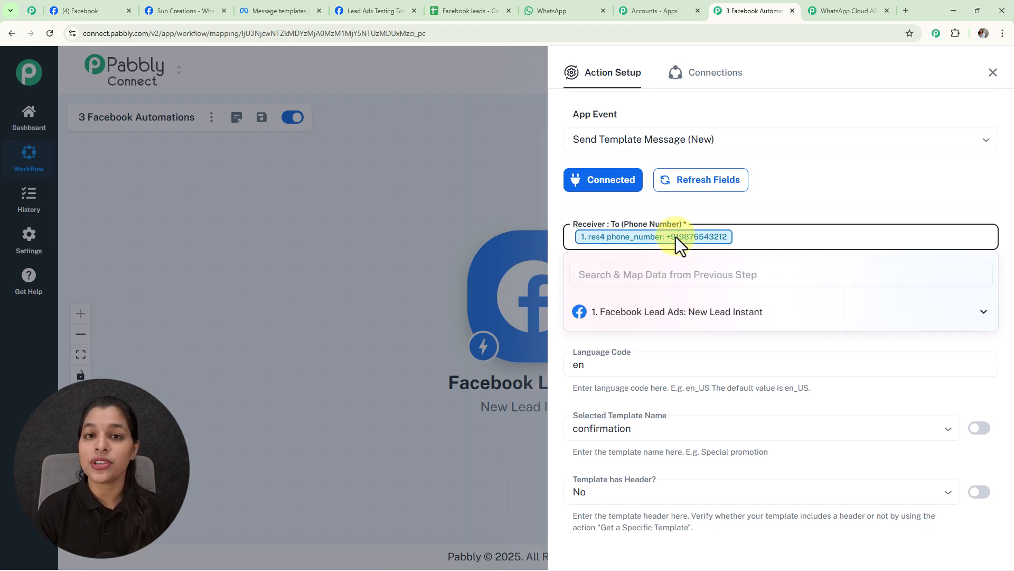
{"action": "key", "text": "BackSpace"}
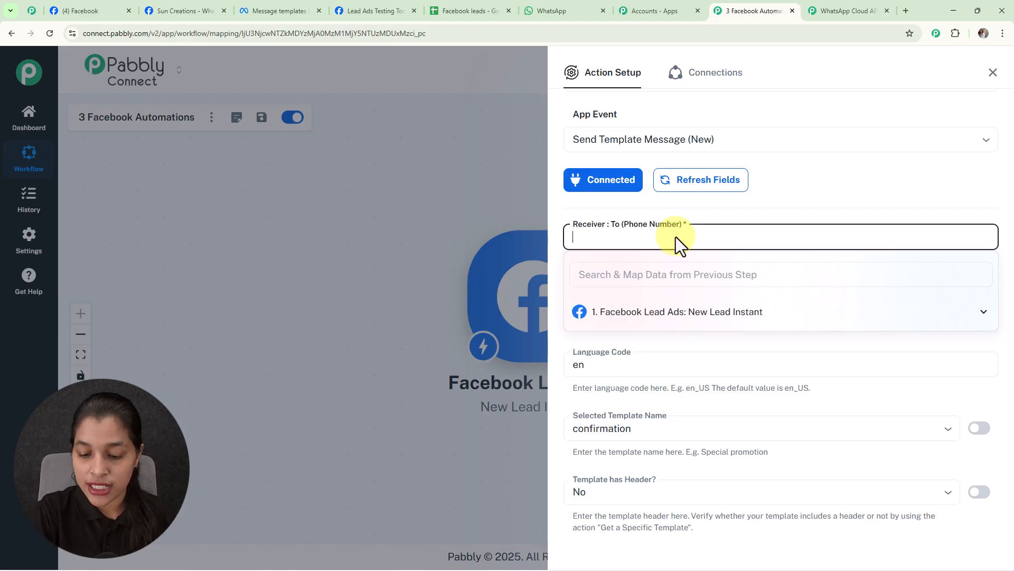
{"action": "type", "text": "+91"}
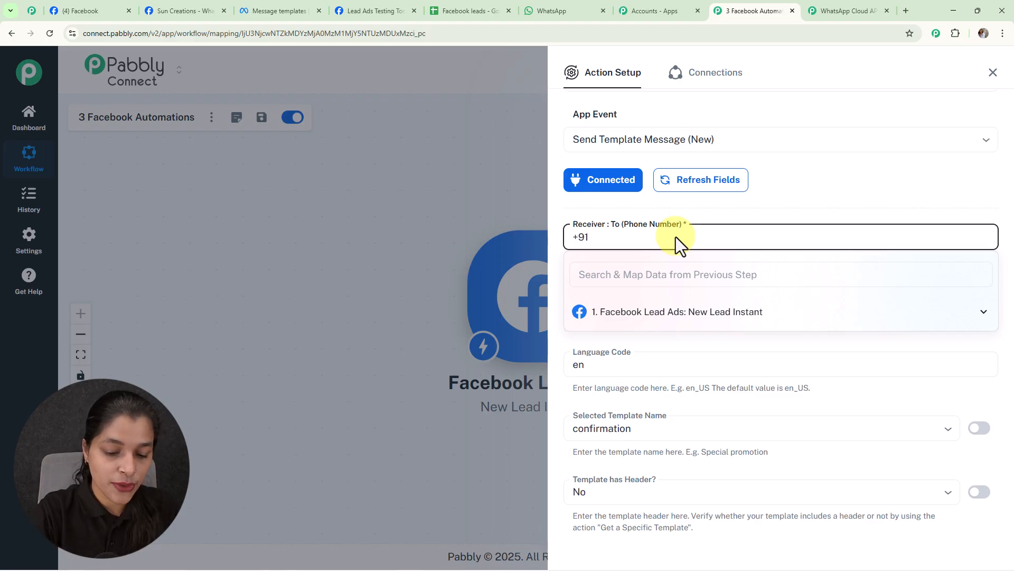
{"action": "key", "text": "ctrl+v"}
{"action": "left_click", "coordinate": [807, 204]}
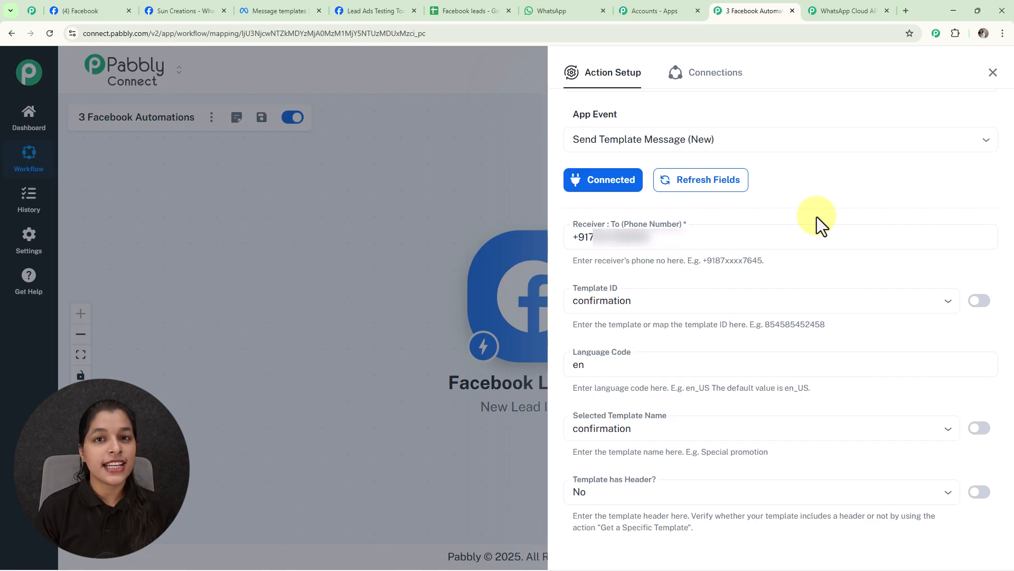
Save the WhatsApp action with a test request and check the Test Number chat in WhatsApp for the confirmation message.
{"action": "scroll", "coordinate": [819, 340], "scroll_direction": "down", "scroll_amount": 10}
{"action": "left_click", "coordinate": [600, 487]}
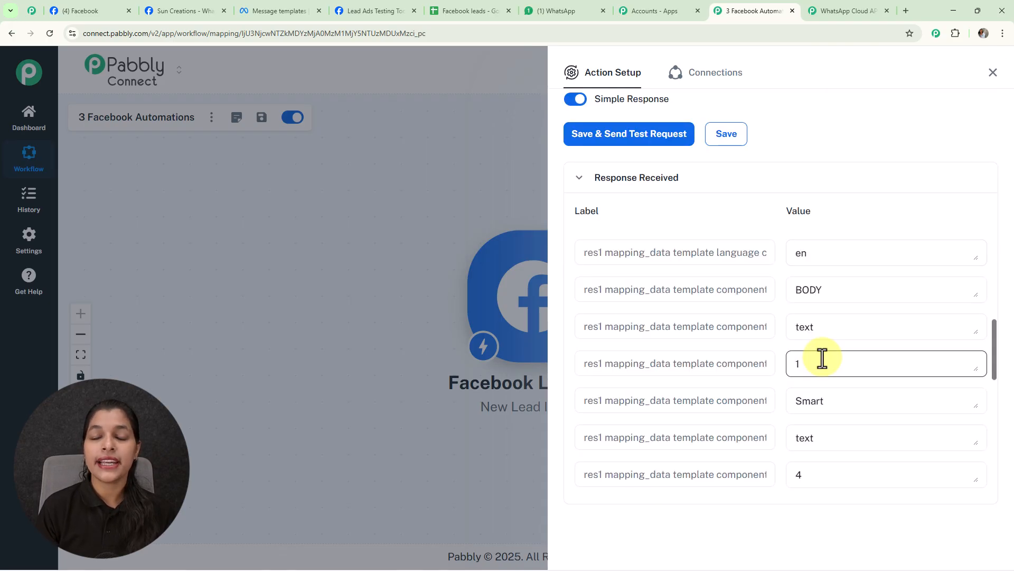
{"action": "left_click", "coordinate": [769, 335]}
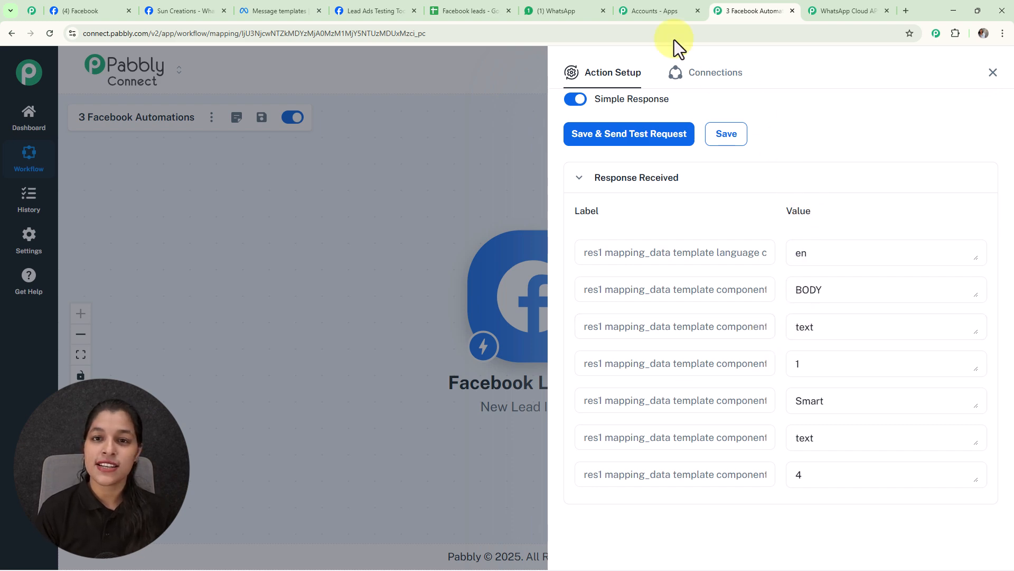
{"action": "left_click", "coordinate": [557, 8]}
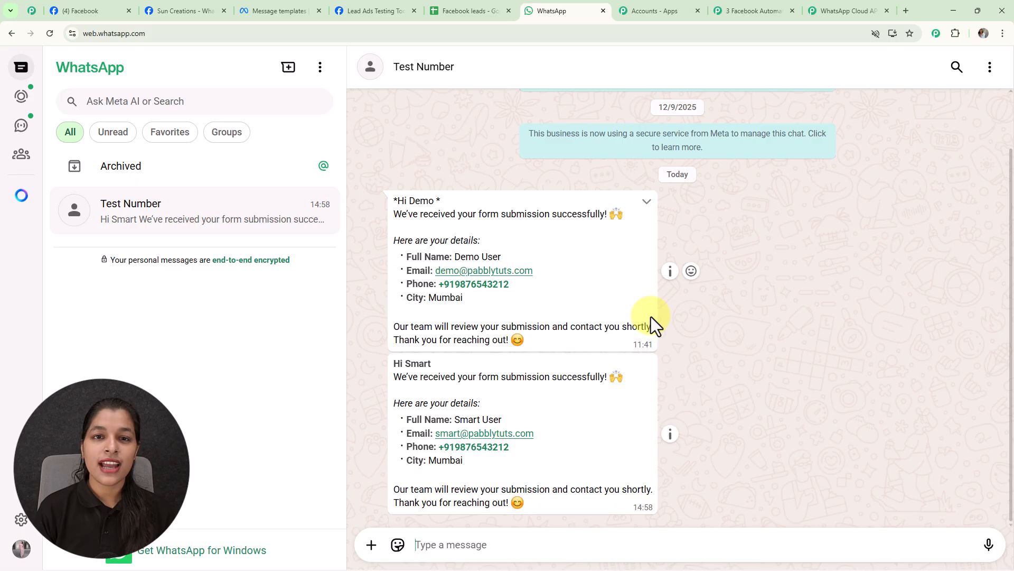
Back in Pabbly Connect, add a Google Sheets action step after WhatsApp Cloud API with the Add New Row event.
{"action": "left_click", "coordinate": [740, 11]}
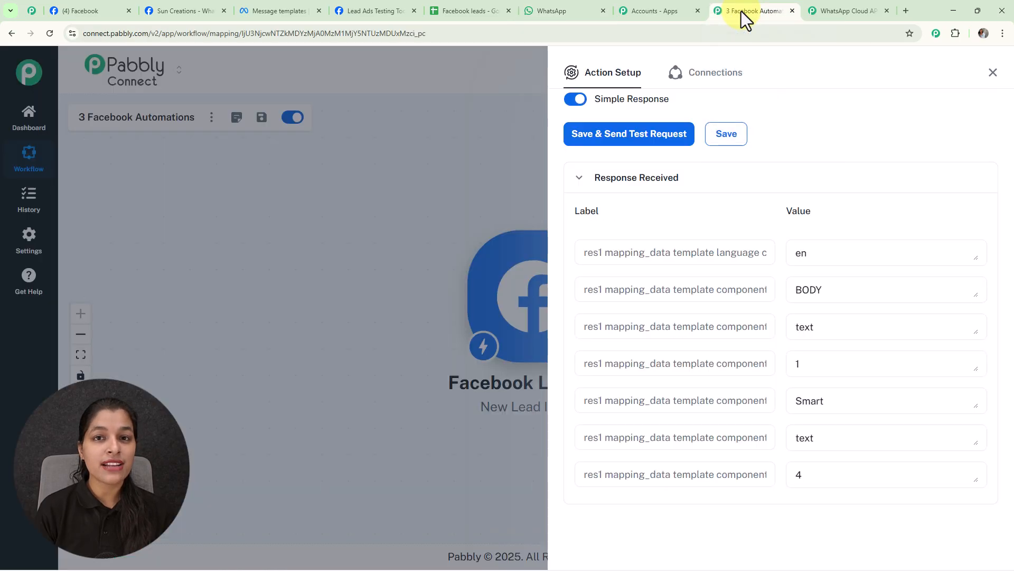
{"action": "left_click", "coordinate": [994, 73]}
{"action": "left_click_drag", "start_coordinate": [913, 311], "coordinate": [573, 308]}
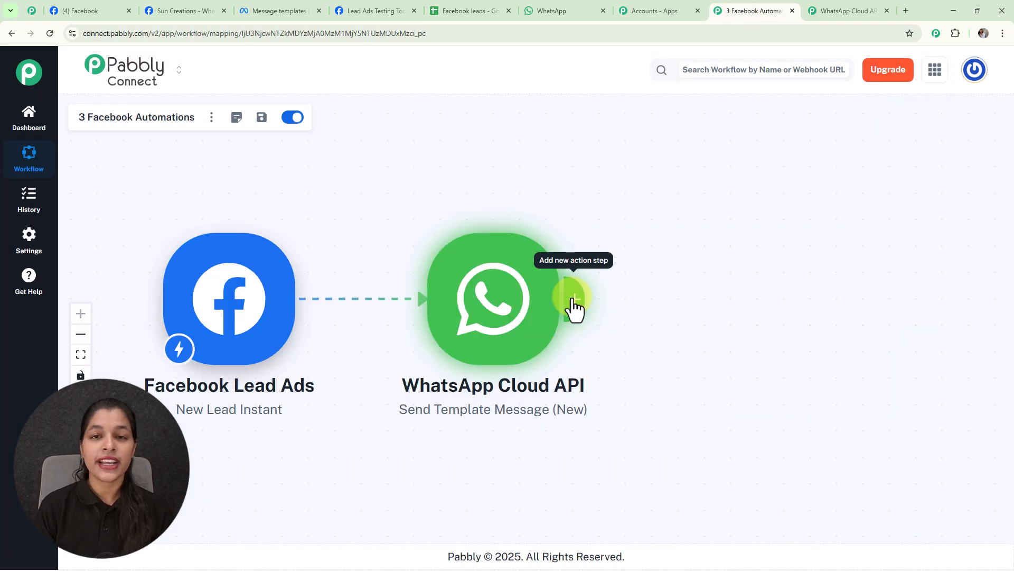
{"action": "left_click", "coordinate": [572, 308]}
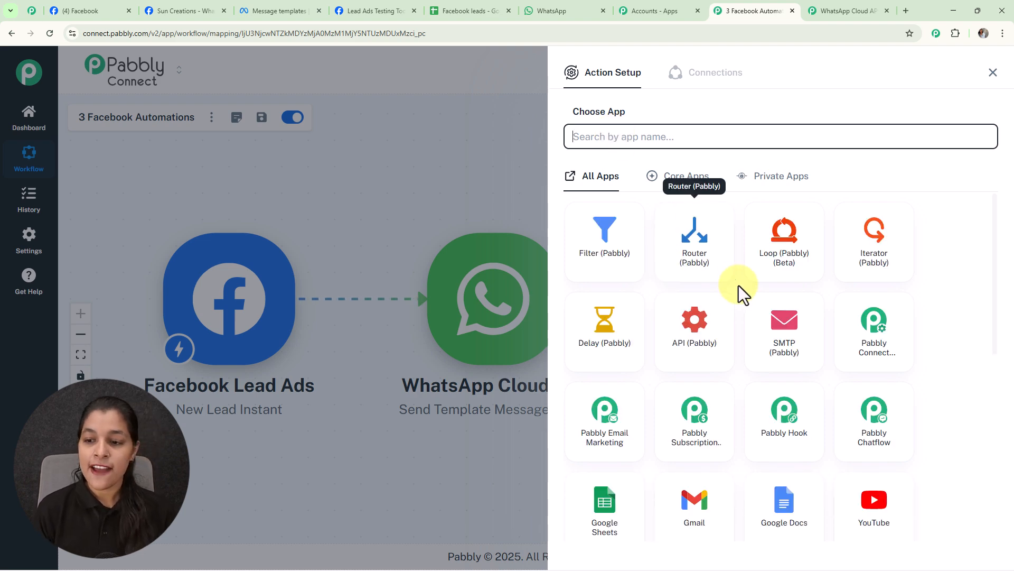
{"action": "scroll", "coordinate": [781, 396], "scroll_direction": "down", "scroll_amount": 5}
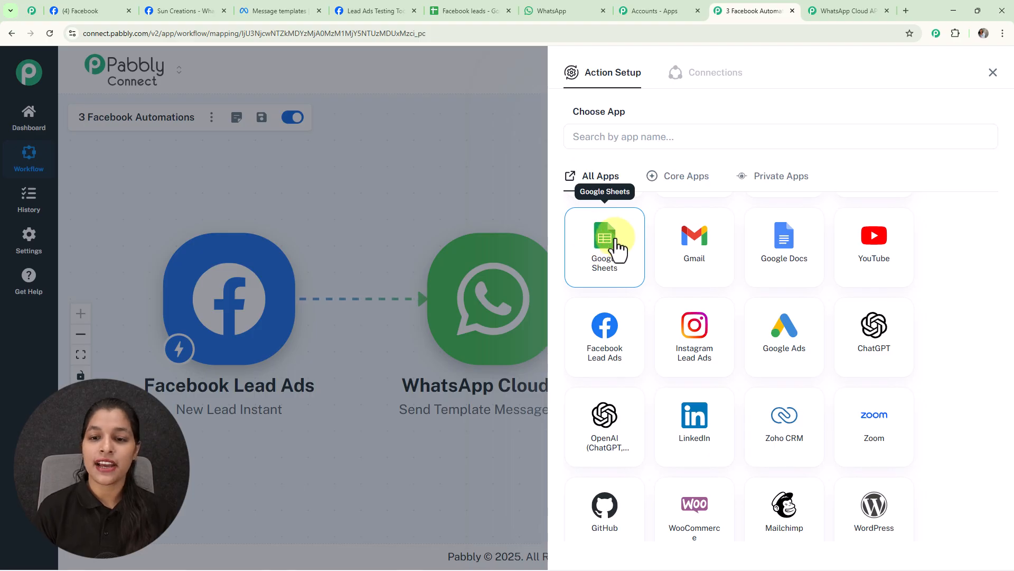
{"action": "left_click", "coordinate": [620, 245]}
{"action": "left_click", "coordinate": [600, 195]}
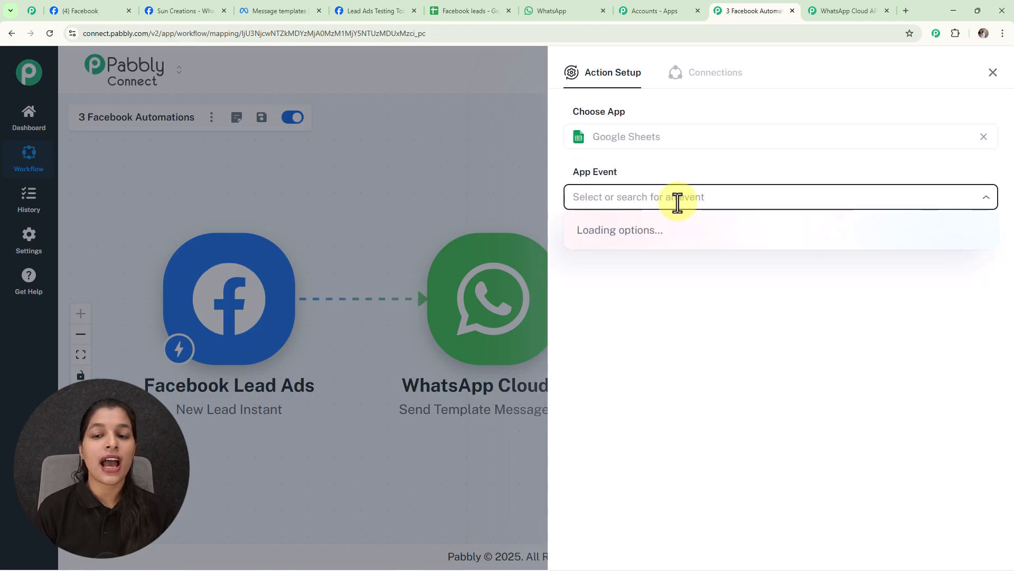
{"action": "left_click", "coordinate": [608, 234]}
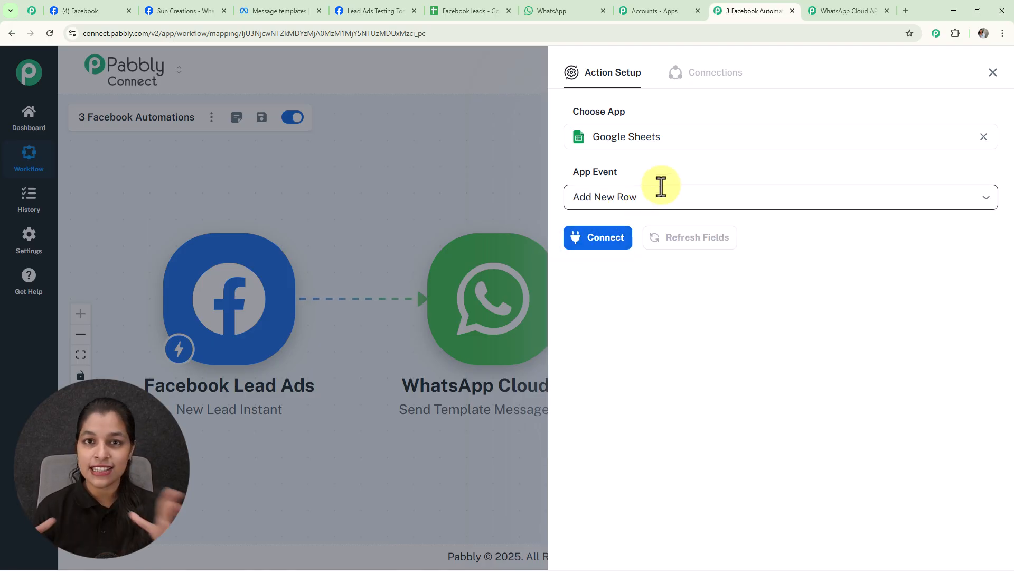
Connect the Google Sheets action through the existing connection Google Sheets #12.
{"action": "left_click", "coordinate": [608, 239]}
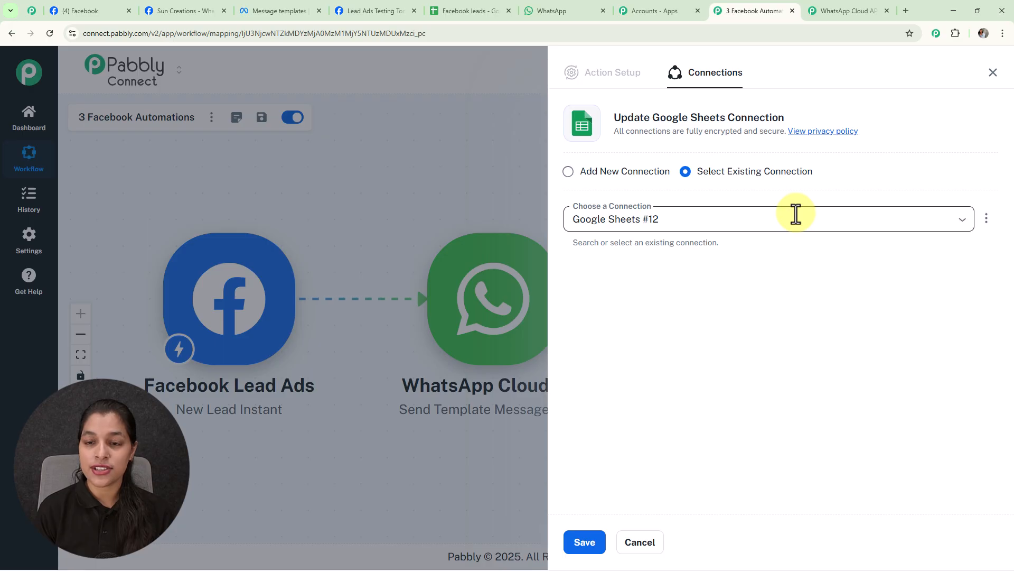
{"action": "left_click", "coordinate": [569, 172]}
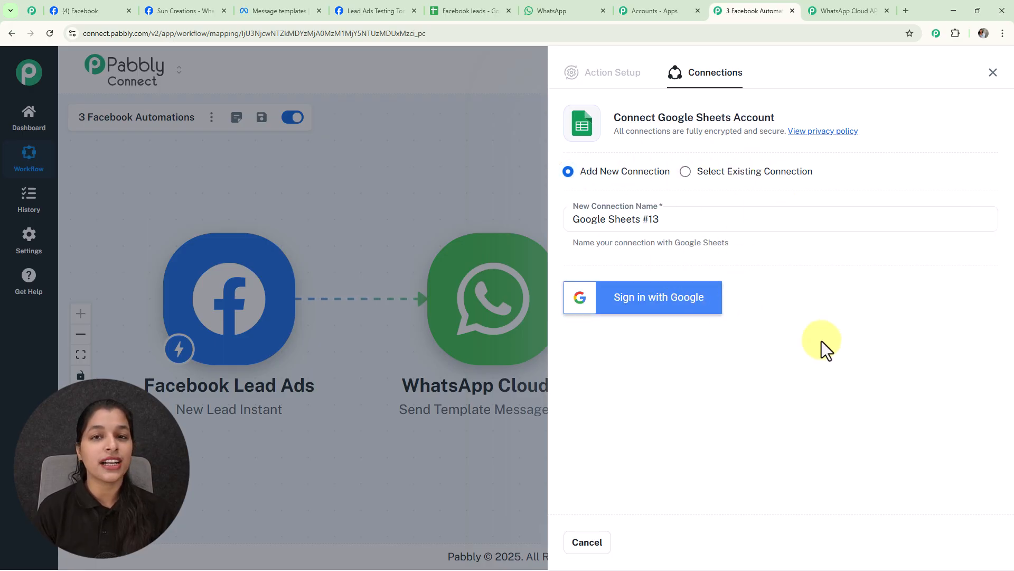
{"action": "left_click", "coordinate": [686, 173]}
{"action": "left_click", "coordinate": [585, 544]}
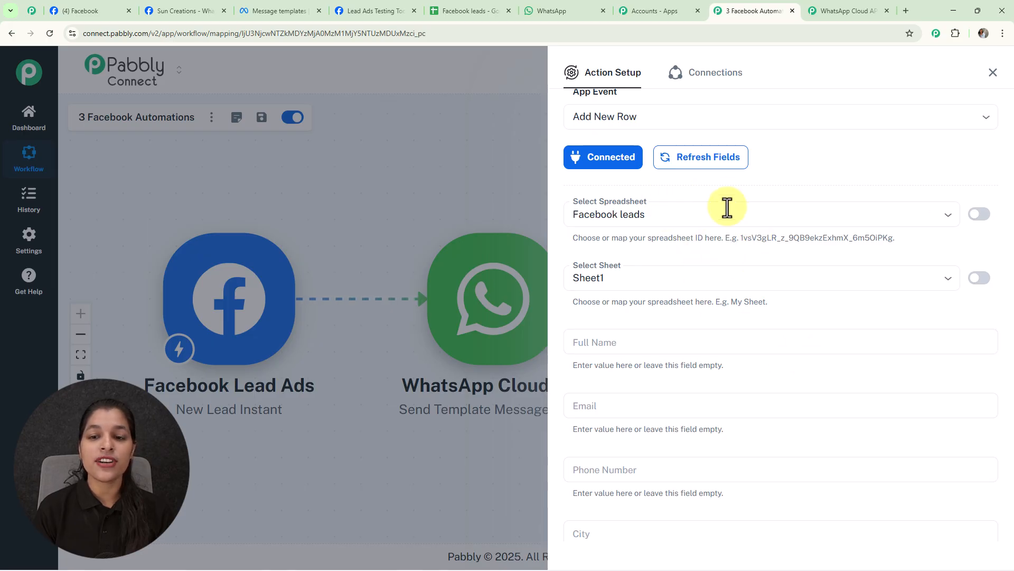
Check the Select Spreadsheet choice Facebook leads against the column headings of that spreadsheet in Google Sheets, and return to Pabbly Connect.
{"action": "left_click", "coordinate": [948, 217]}
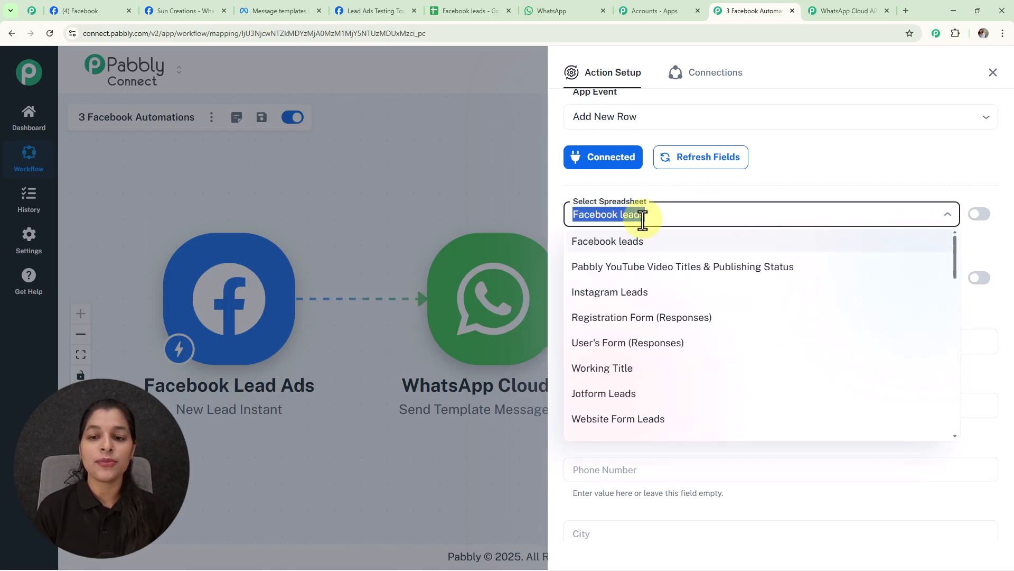
{"action": "left_click", "coordinate": [769, 181]}
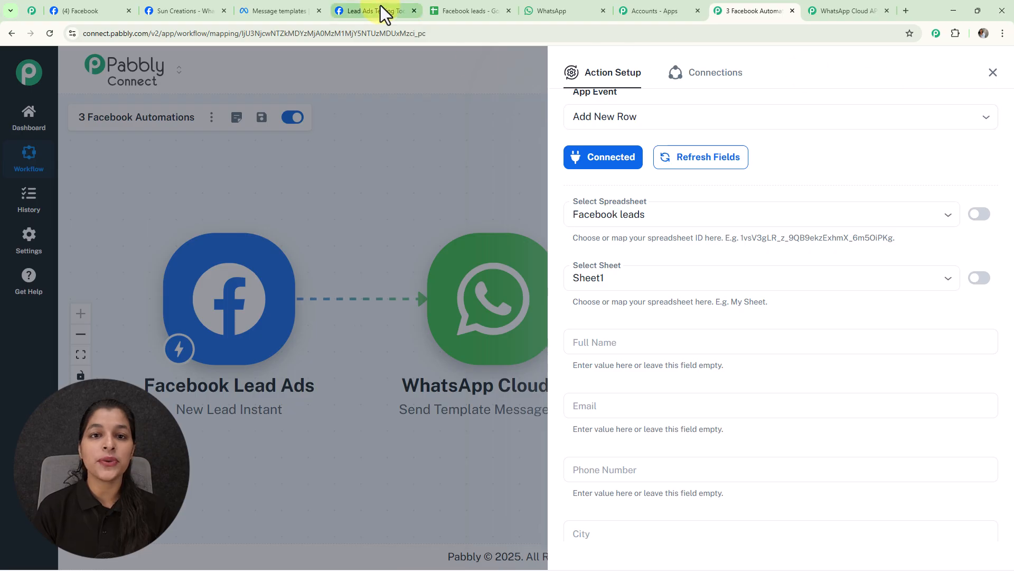
{"action": "left_click", "coordinate": [436, 13]}
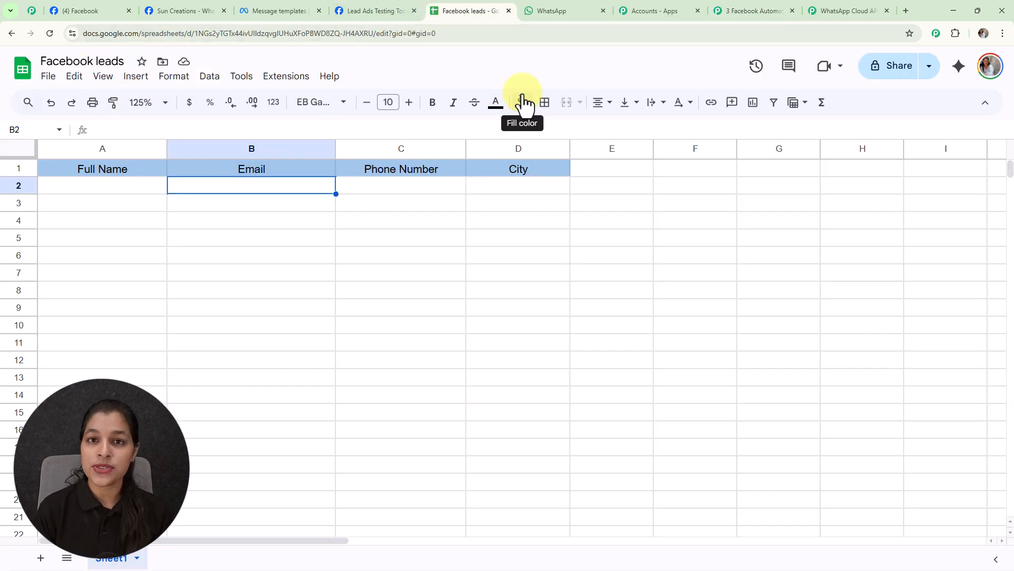
{"action": "left_click", "coordinate": [741, 11]}
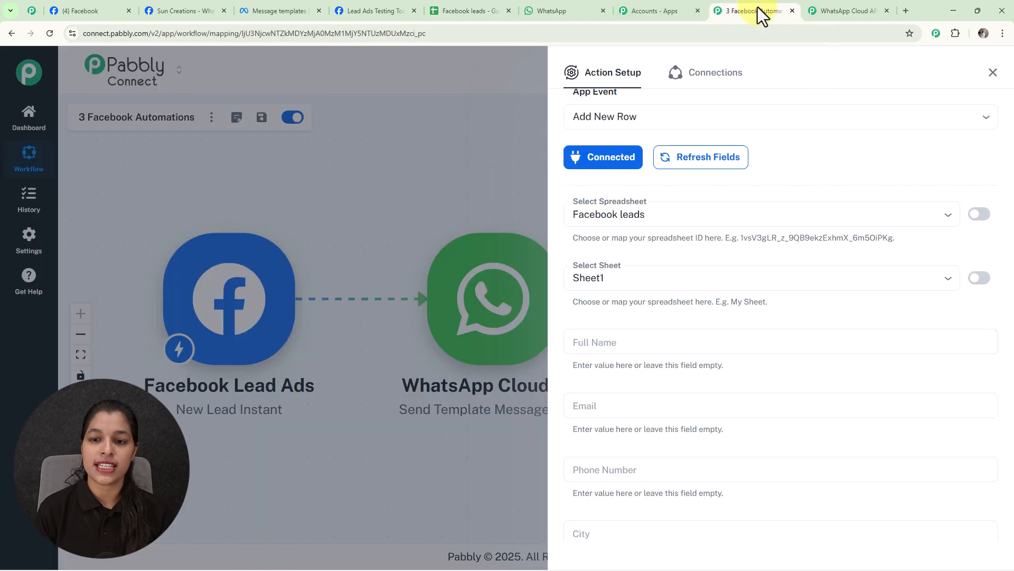
Map the Full Name column to res4 first_name followed by res4 last_name from the Facebook Lead Ads trigger.
{"action": "scroll", "coordinate": [708, 256], "scroll_direction": "down", "scroll_amount": 3}
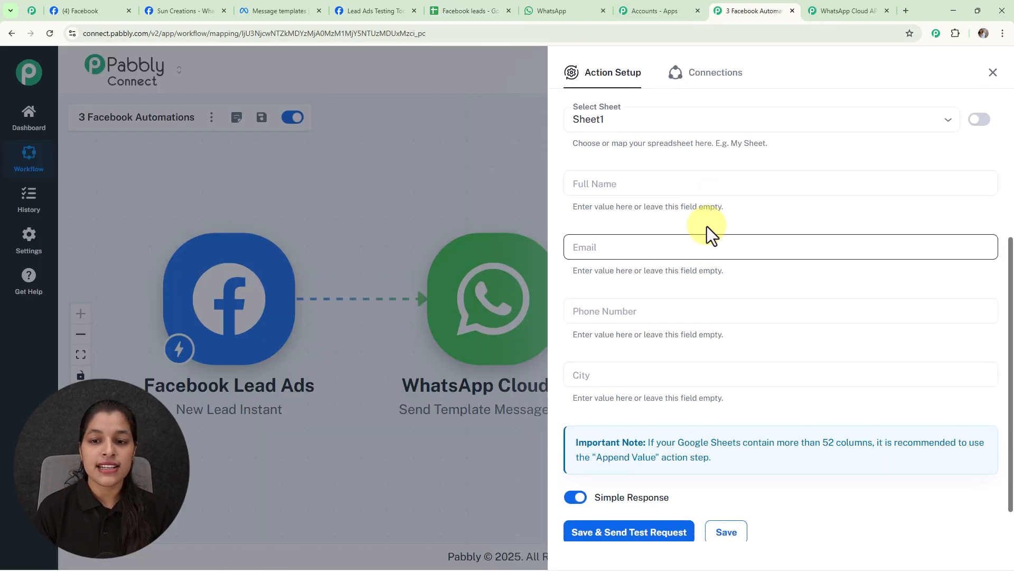
{"action": "left_click", "coordinate": [679, 191]}
{"action": "left_click", "coordinate": [764, 259]}
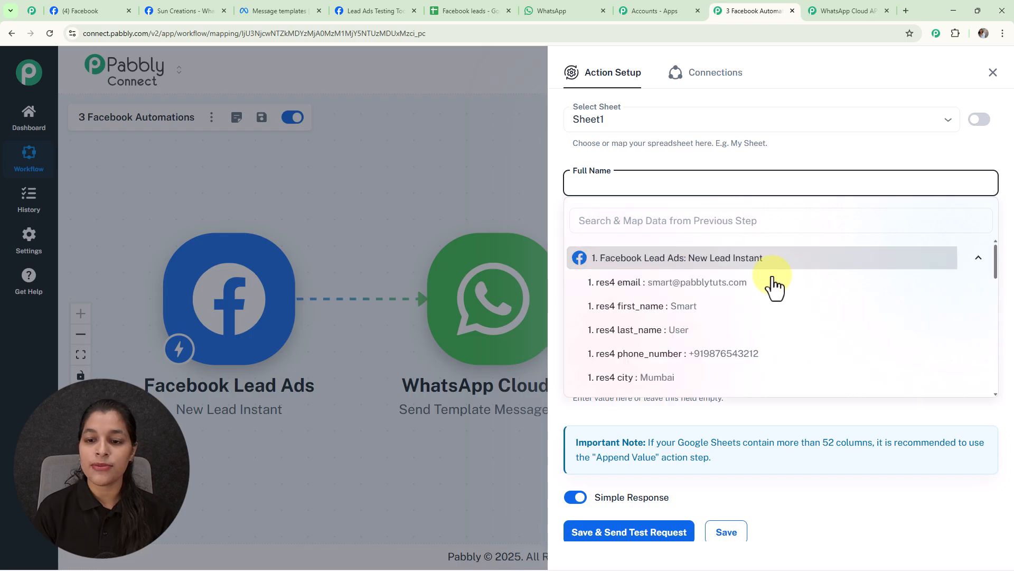
{"action": "left_click", "coordinate": [689, 311]}
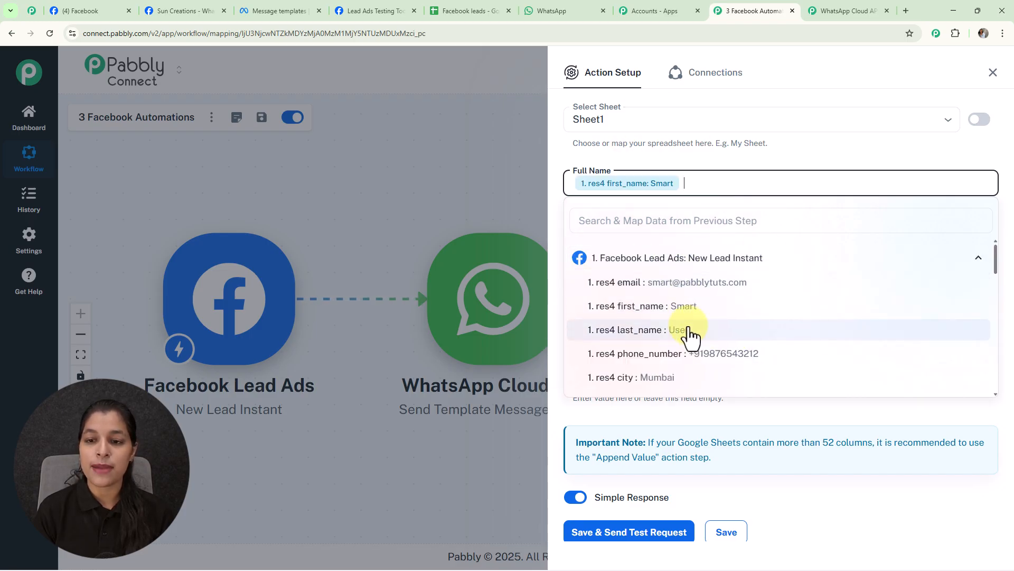
{"action": "left_click", "coordinate": [689, 331]}
{"action": "left_click", "coordinate": [725, 160]}
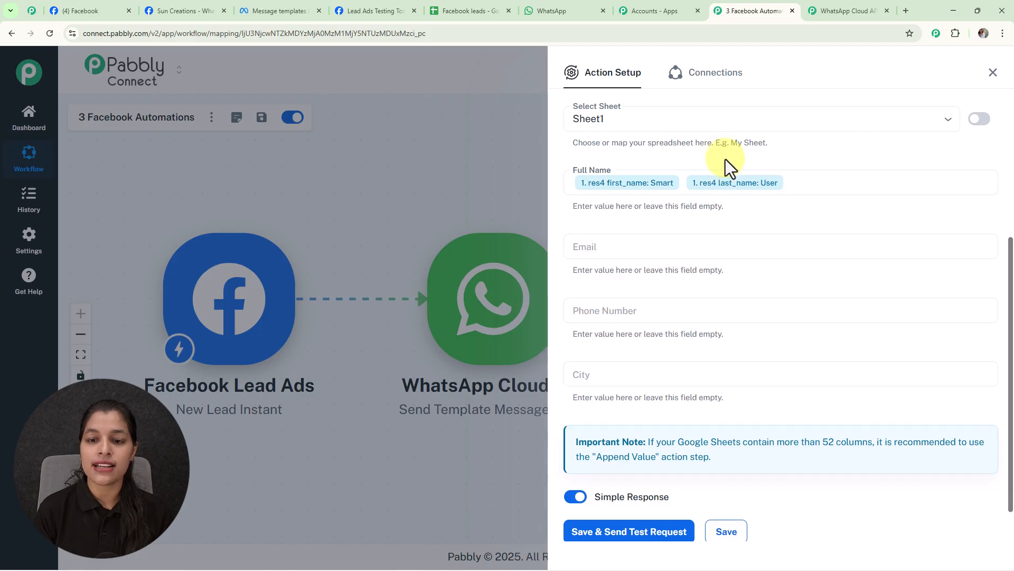
Map the Email column to res4 email and the Phone Number column to res4 phone_number.
{"action": "scroll", "coordinate": [725, 160], "scroll_direction": "down", "scroll_amount": 1}
{"action": "left_click", "coordinate": [704, 200]}
{"action": "left_click", "coordinate": [739, 277]}
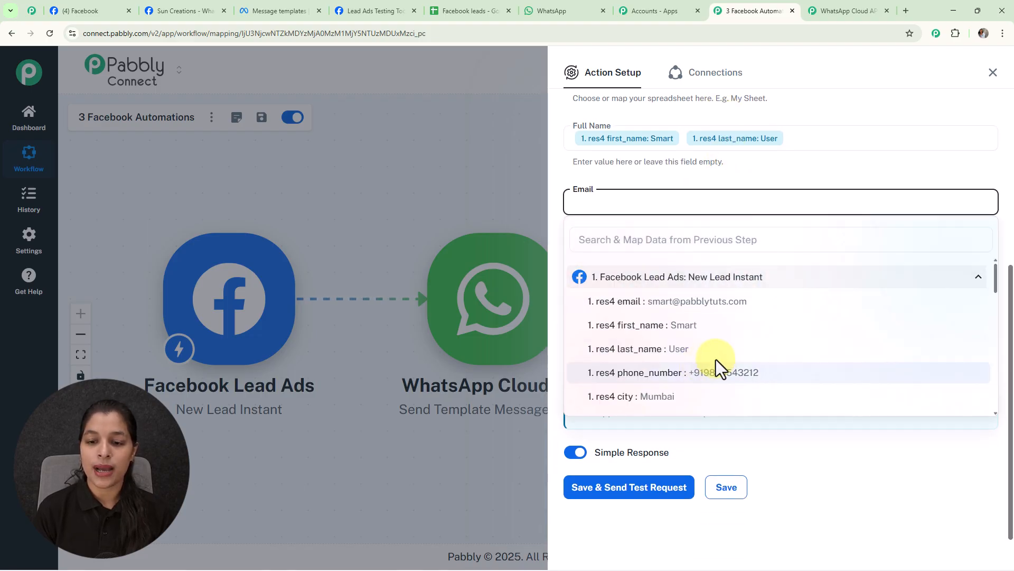
{"action": "left_click", "coordinate": [719, 303]}
{"action": "left_click", "coordinate": [711, 184]}
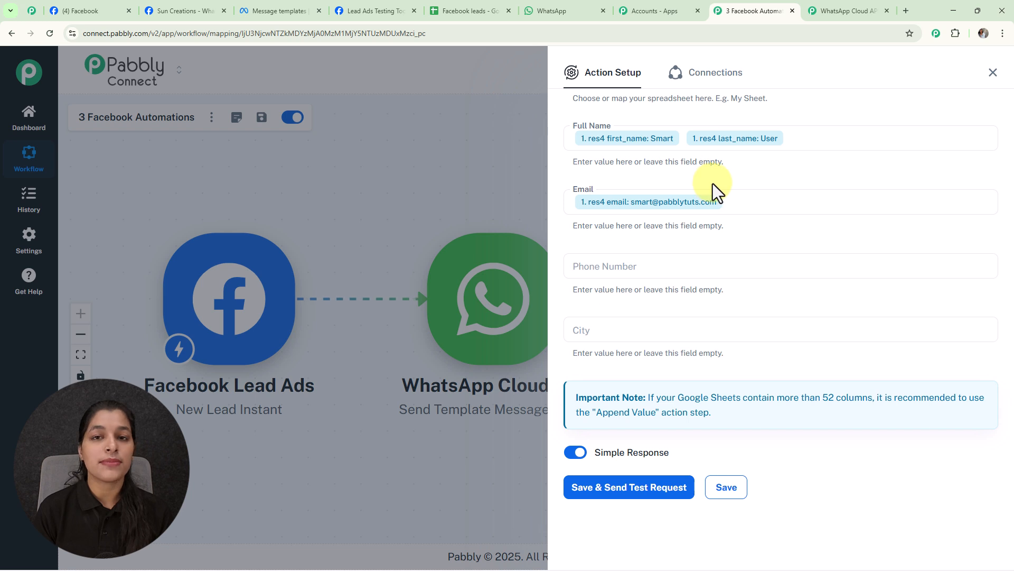
{"action": "left_click", "coordinate": [693, 267]}
{"action": "left_click", "coordinate": [716, 340]}
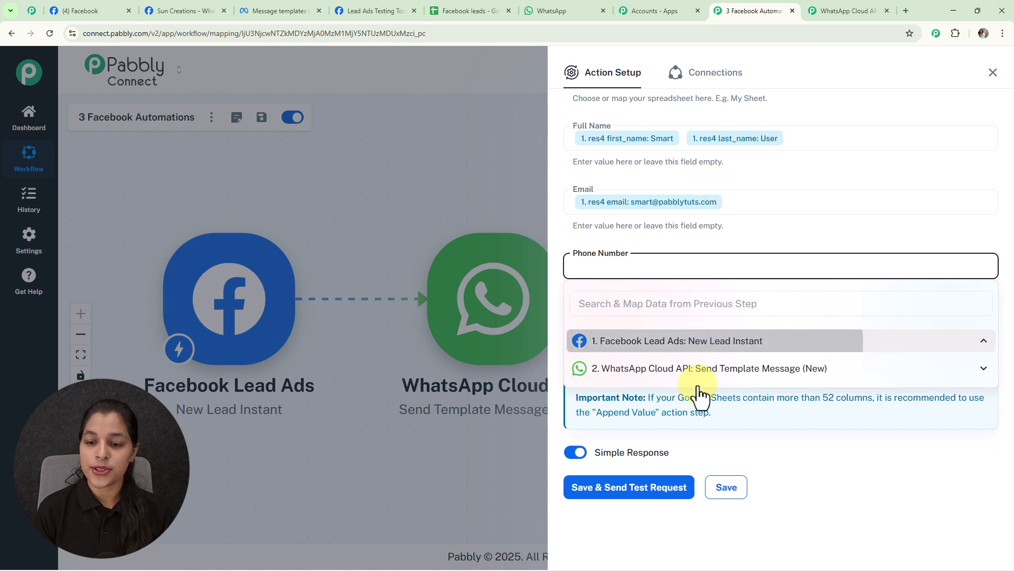
{"action": "left_click", "coordinate": [683, 438]}
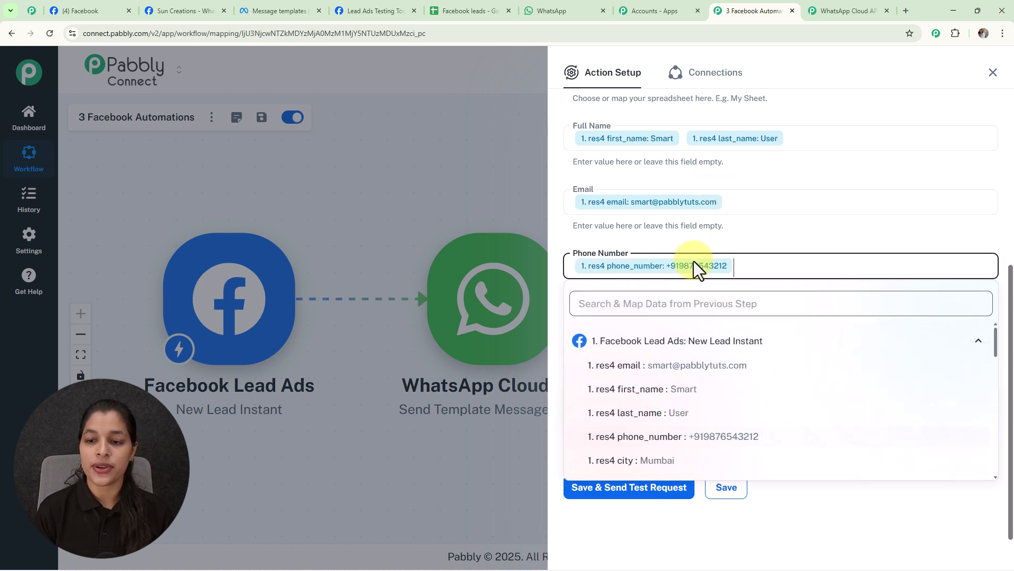
{"action": "left_click", "coordinate": [759, 237]}
Map the City column to res4 city from the Facebook Lead Ads trigger.
{"action": "left_click", "coordinate": [667, 330]}
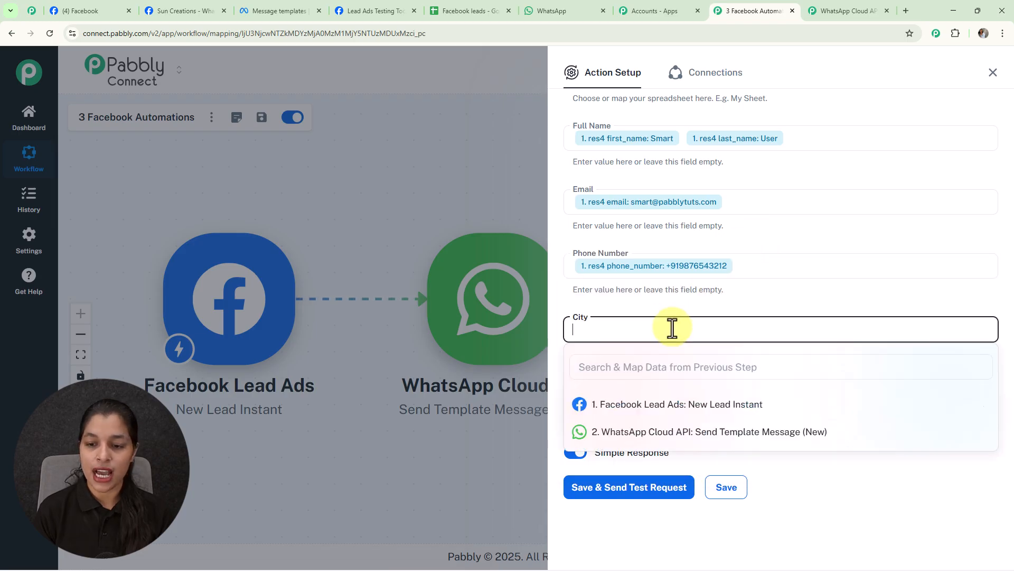
{"action": "left_click", "coordinate": [715, 405]}
{"action": "scroll", "coordinate": [687, 464], "scroll_direction": "down", "scroll_amount": 1}
{"action": "scroll", "coordinate": [711, 454], "scroll_direction": "down", "scroll_amount": 1}
{"action": "left_click", "coordinate": [669, 421]}
{"action": "left_click", "coordinate": [788, 262]}
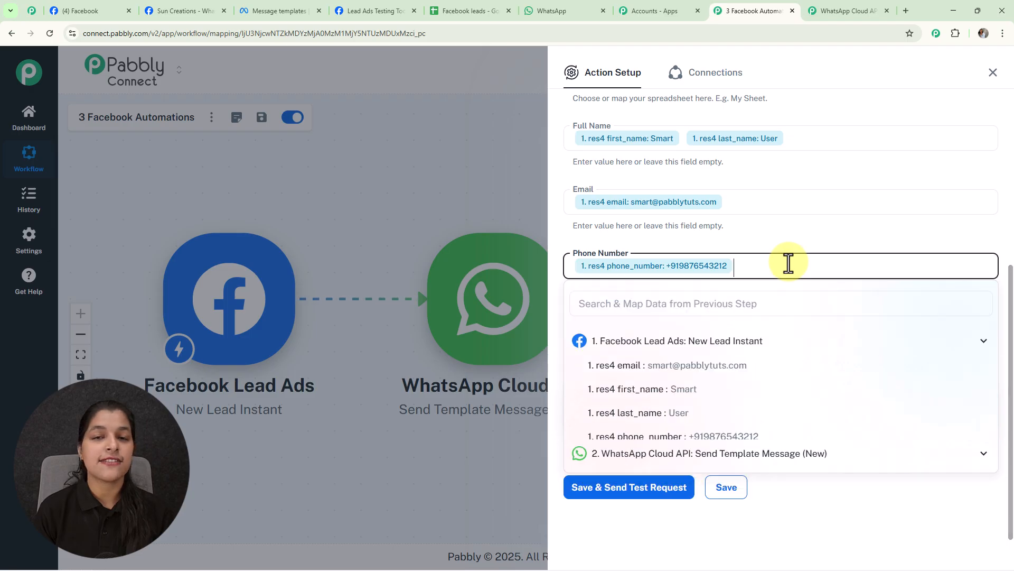
{"action": "left_click", "coordinate": [792, 247]}
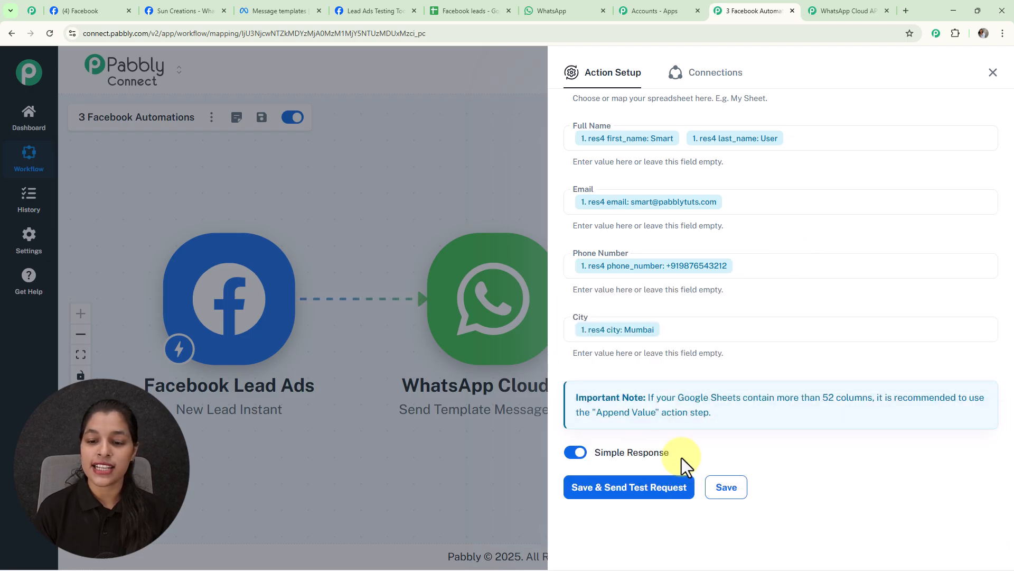
Save the Google Sheets action with a test request, check the Facebook leads spreadsheet for the new row, and return to the Pabbly Connect workflow.
{"action": "left_click", "coordinate": [650, 493]}
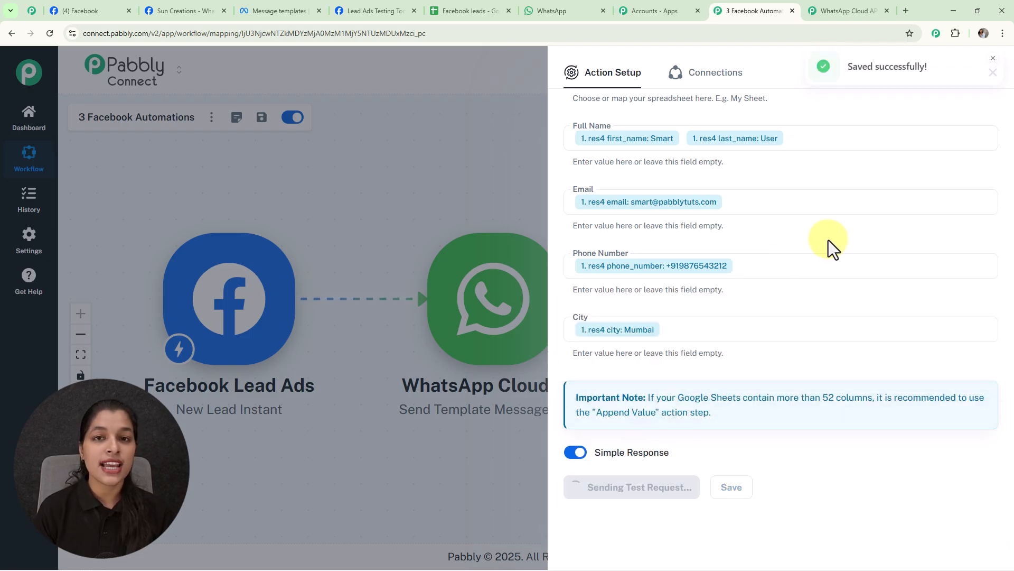
{"action": "scroll", "coordinate": [830, 239], "scroll_direction": "down", "scroll_amount": 6}
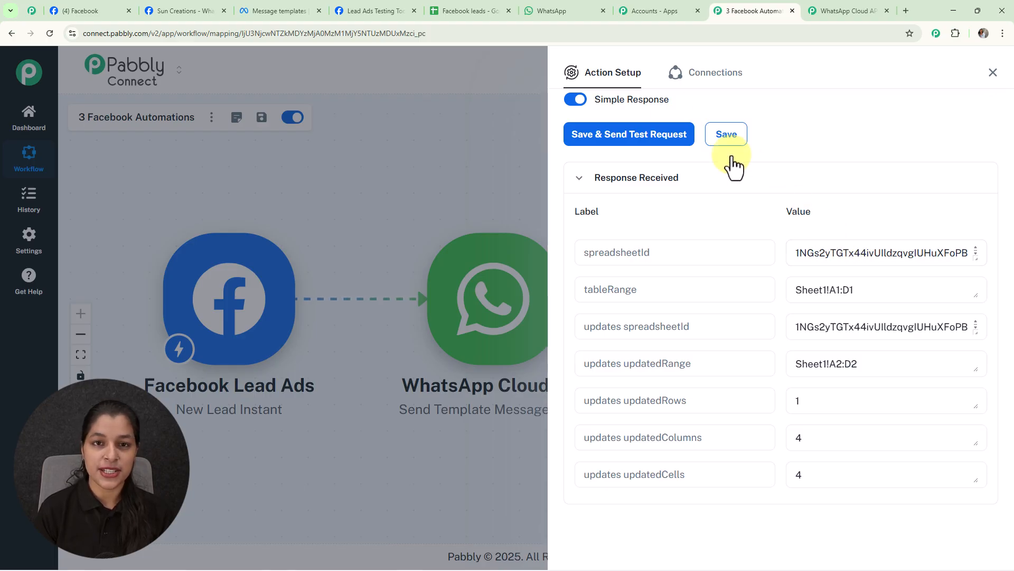
{"action": "left_click", "coordinate": [439, 17]}
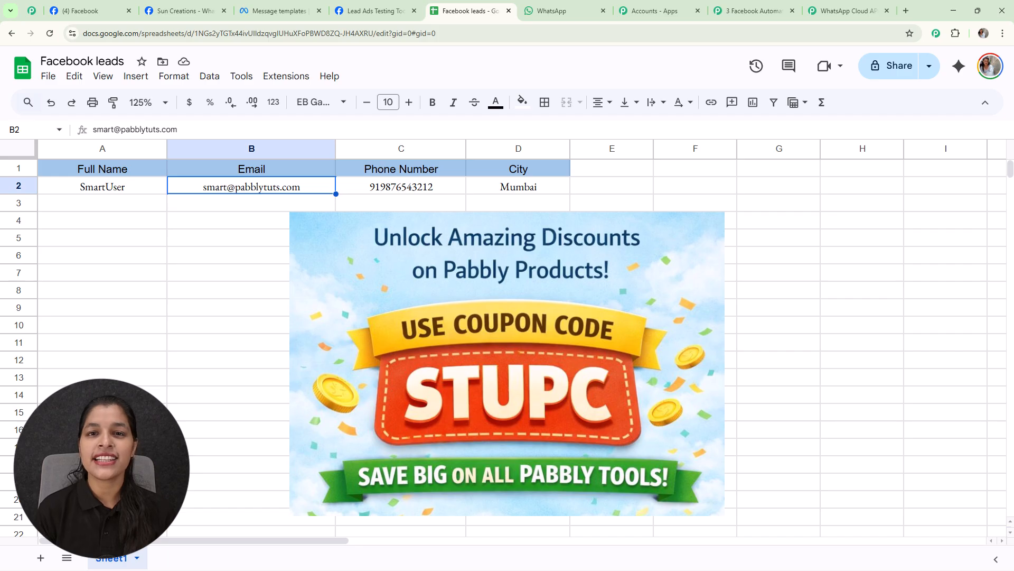
{"action": "left_click", "coordinate": [753, 12]}
{"action": "left_click", "coordinate": [991, 74]}
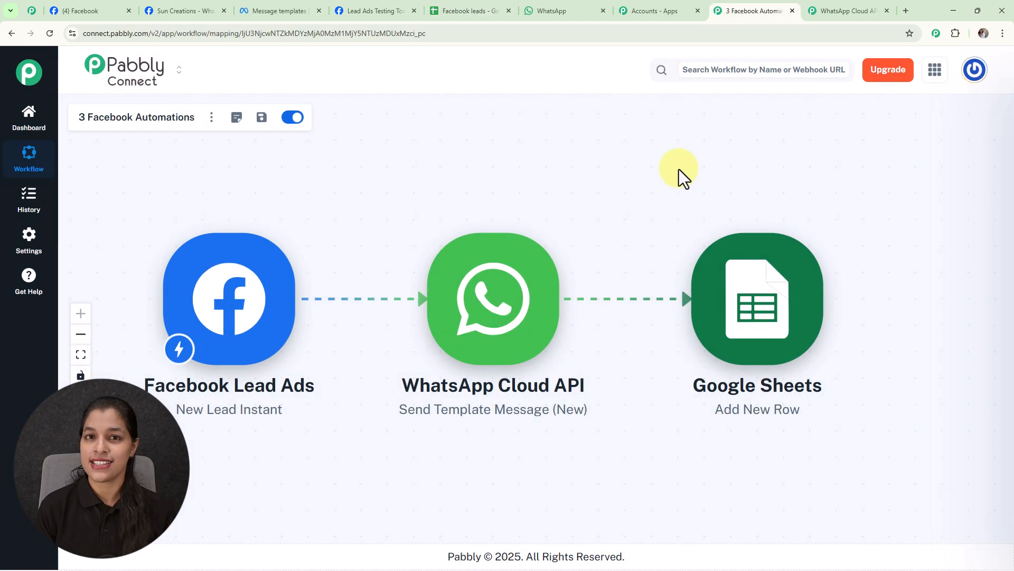